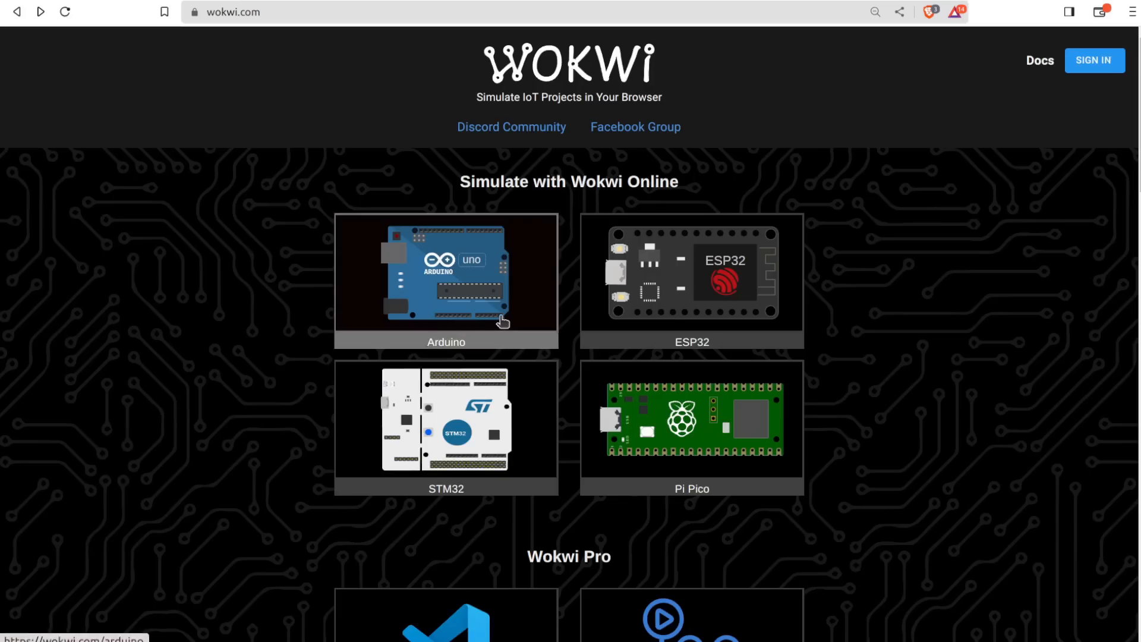
left_click(678, 297)
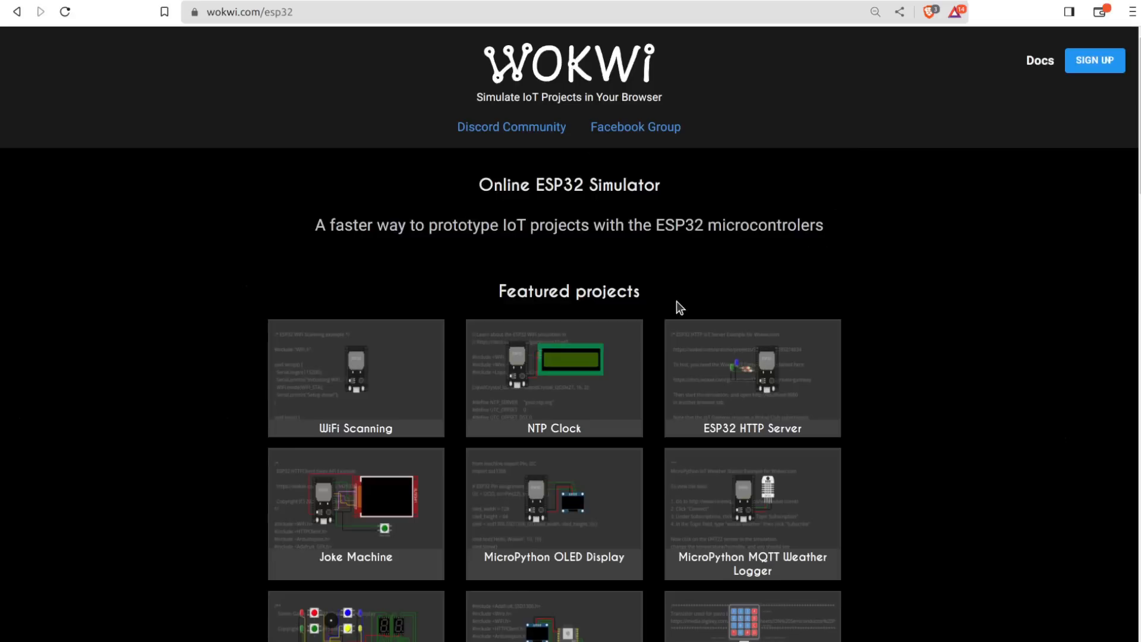
scroll(676, 300, "down", 3)
scroll(682, 338, "down", 4)
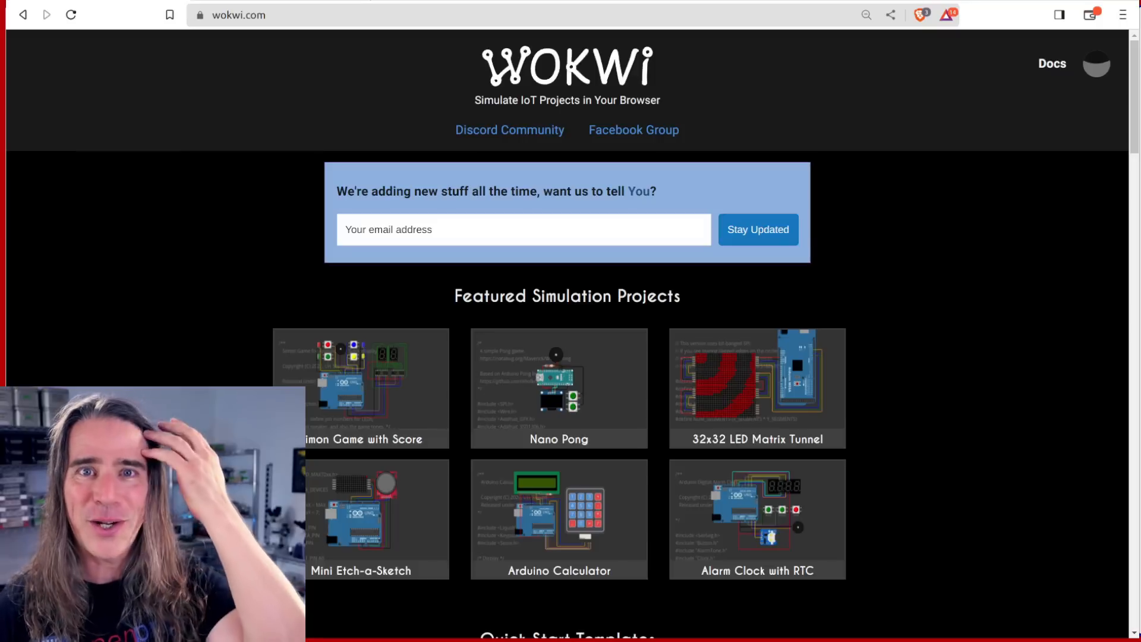
scroll(224, 270, "down", 10)
scroll(224, 269, "down", 8)
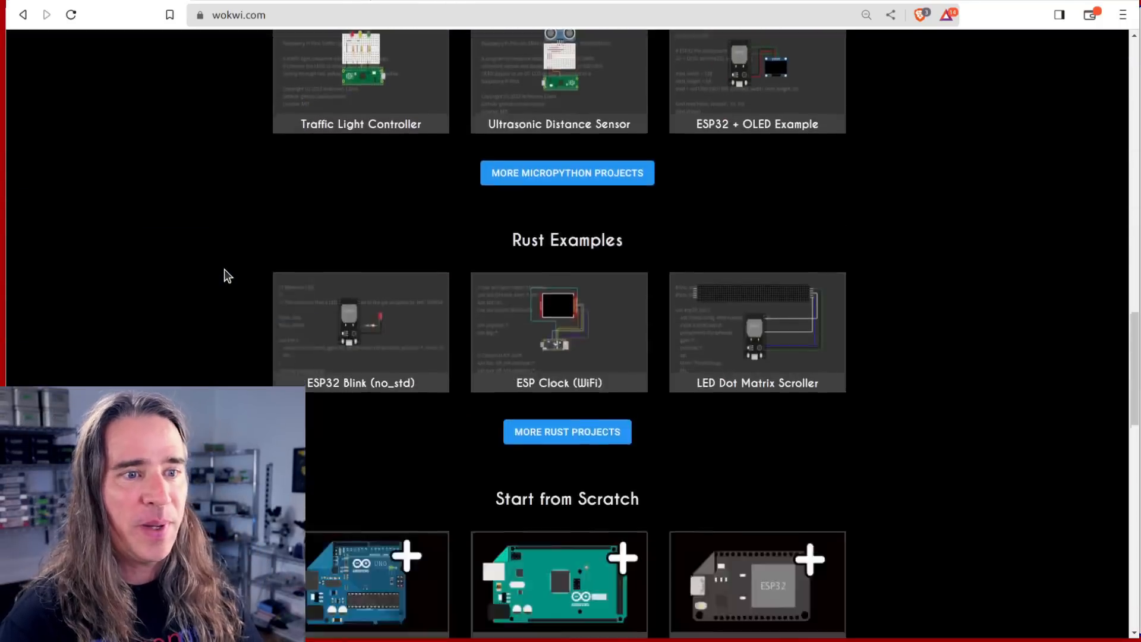
scroll(223, 270, "down", 8)
scroll(224, 270, "down", 6)
scroll(223, 269, "down", 3)
scroll(224, 270, "up", 10)
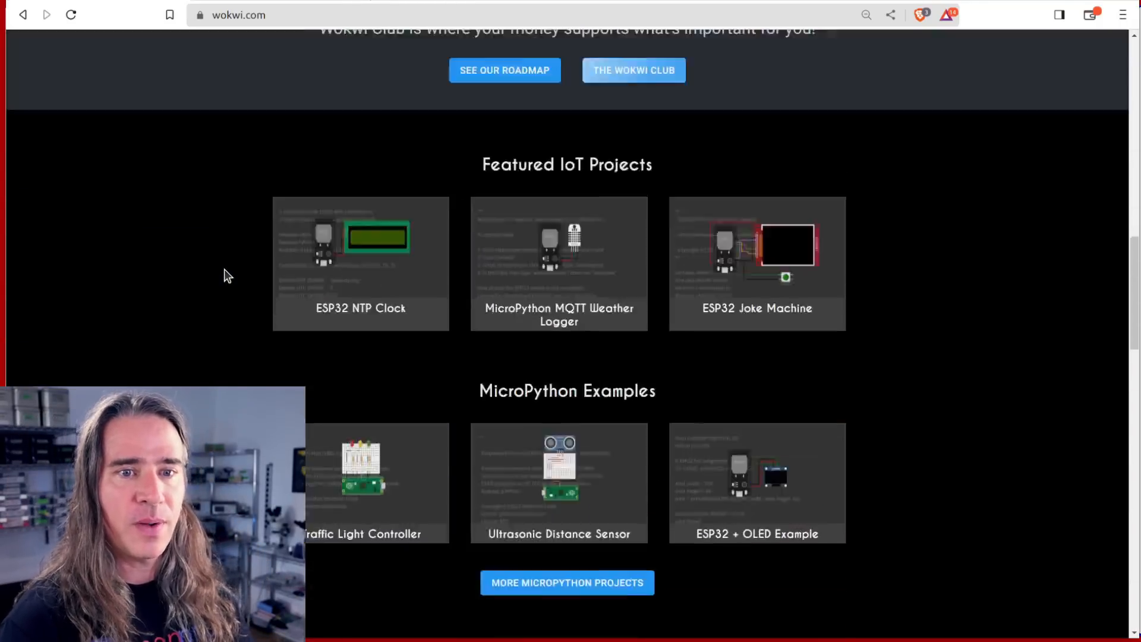
scroll(224, 269, "up", 10)
left_click(281, 14)
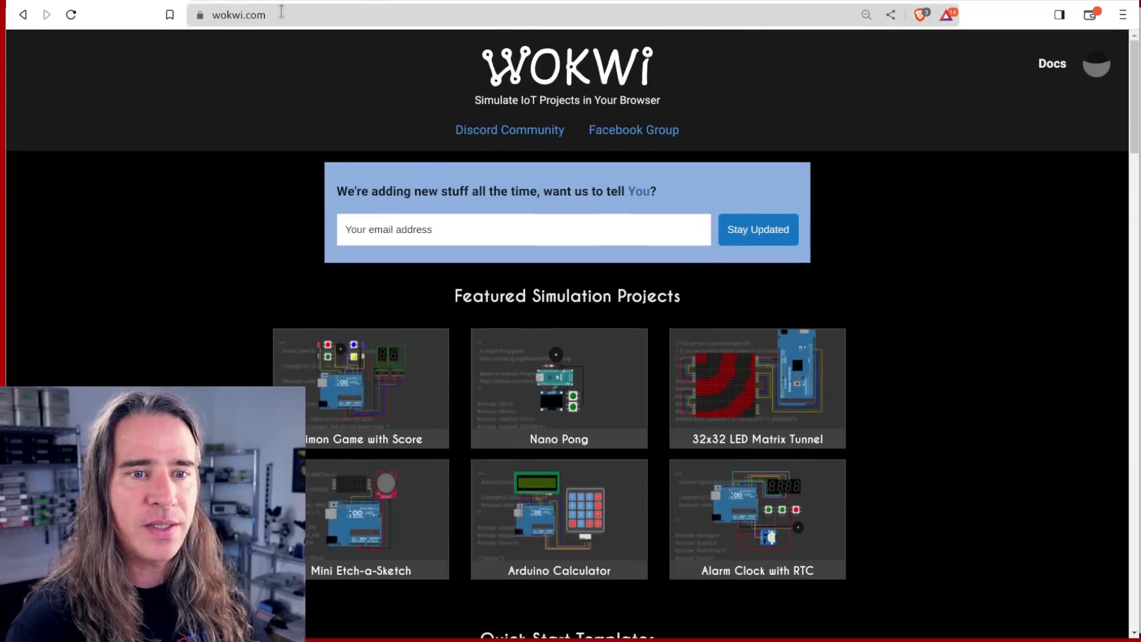
type("blan")
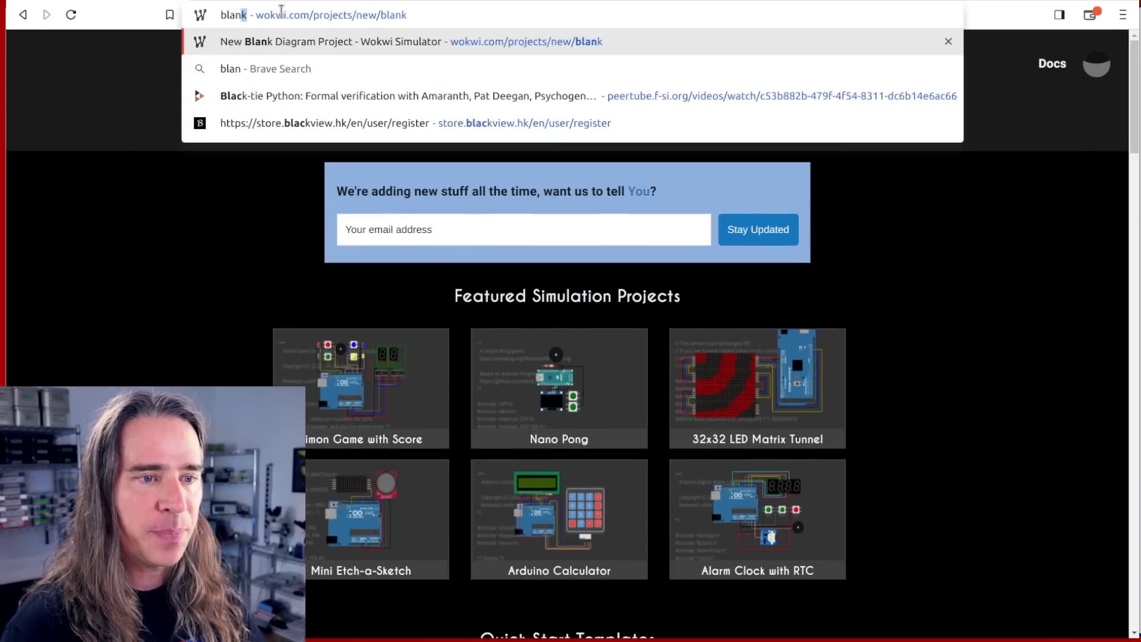
In a new blank project, add a pushbutton and an LED bar graph rotated horizontal below-right of it
key("Return")
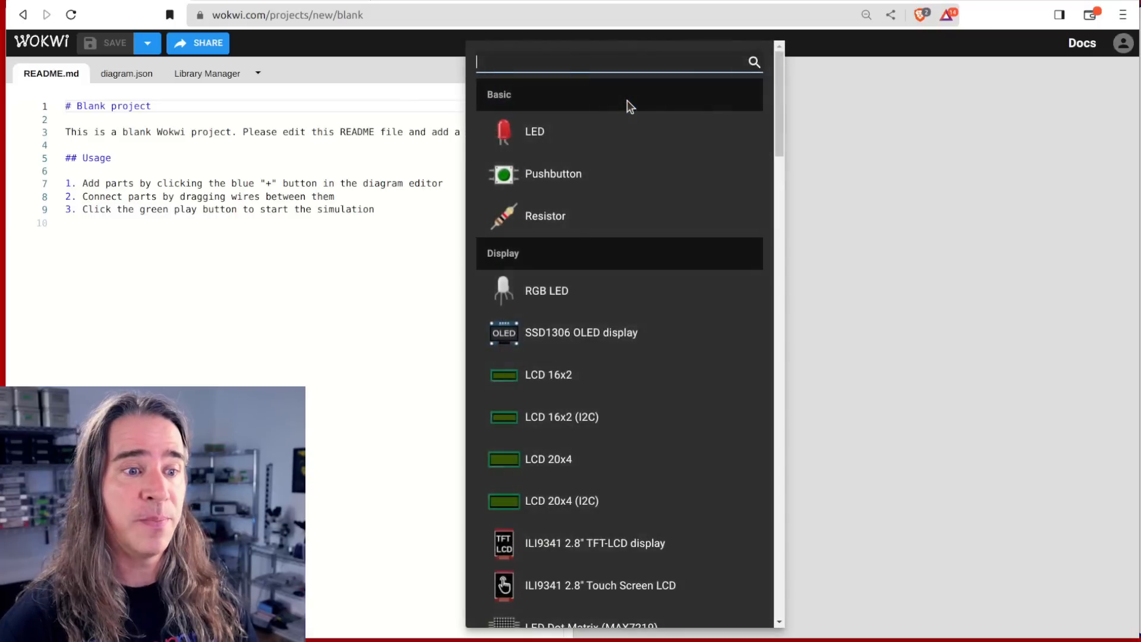
type("push")
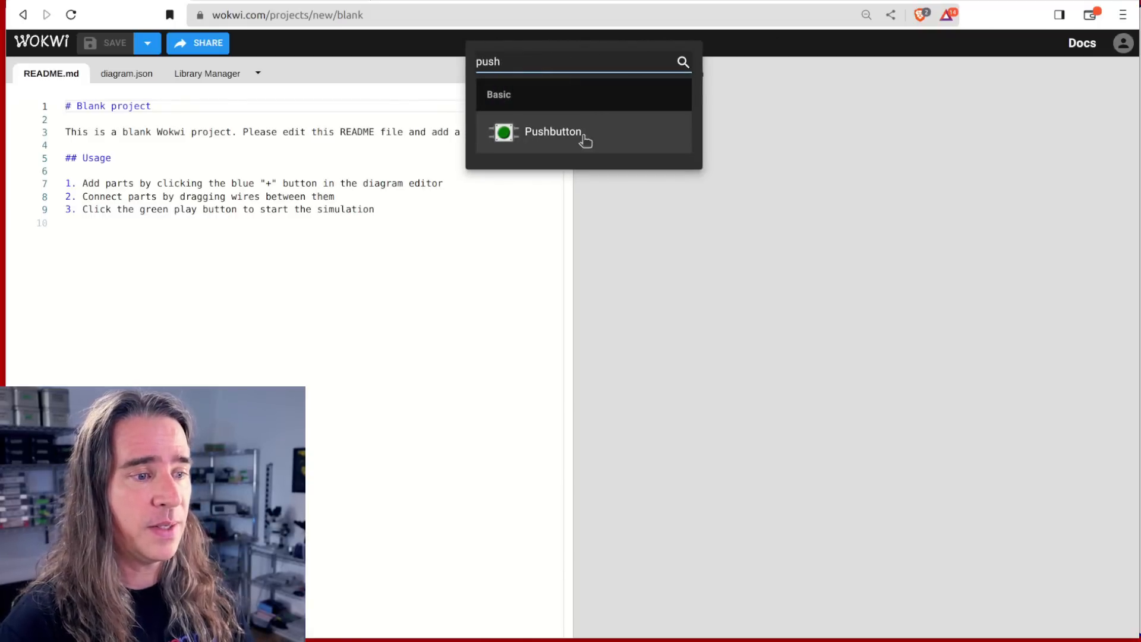
left_click(585, 139)
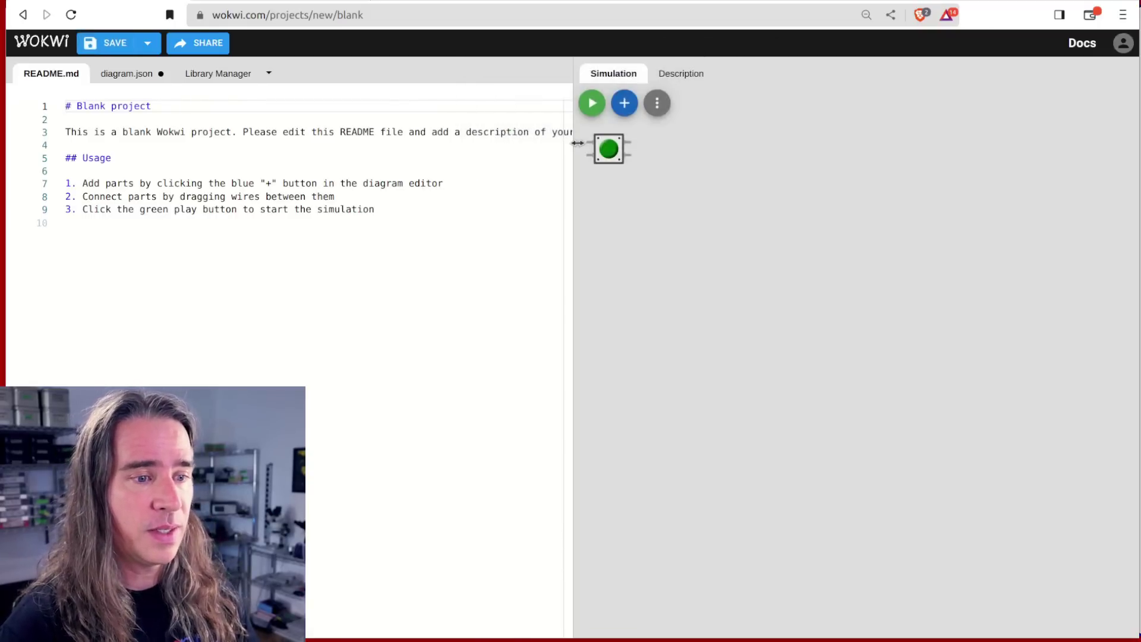
left_click(625, 104)
type("bar")
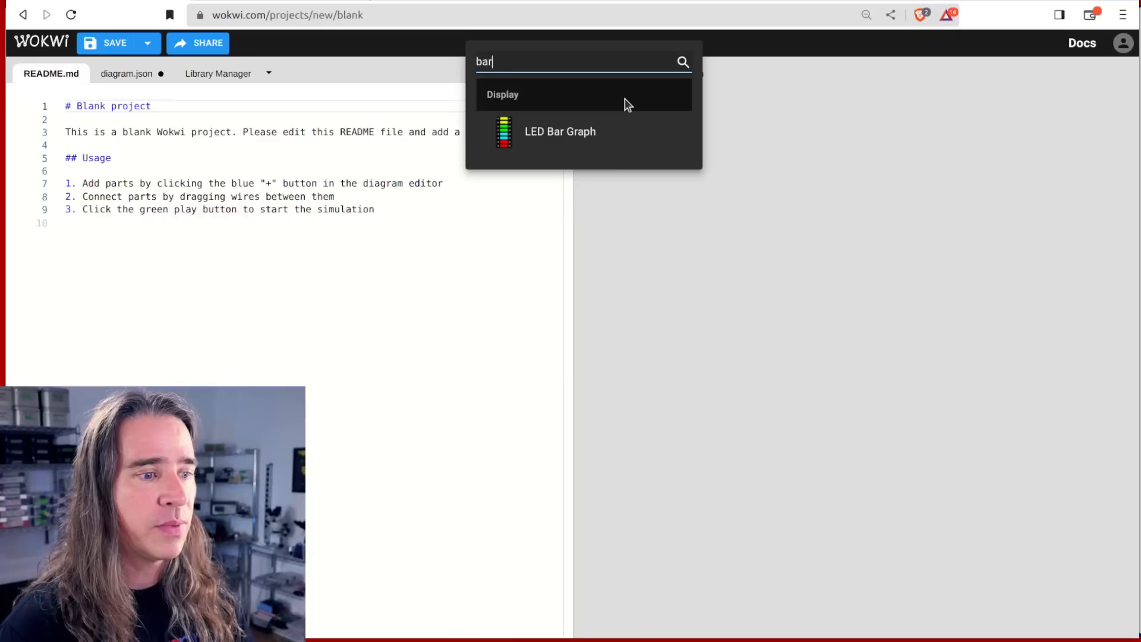
left_click(588, 131)
left_click_drag(610, 165, 713, 279)
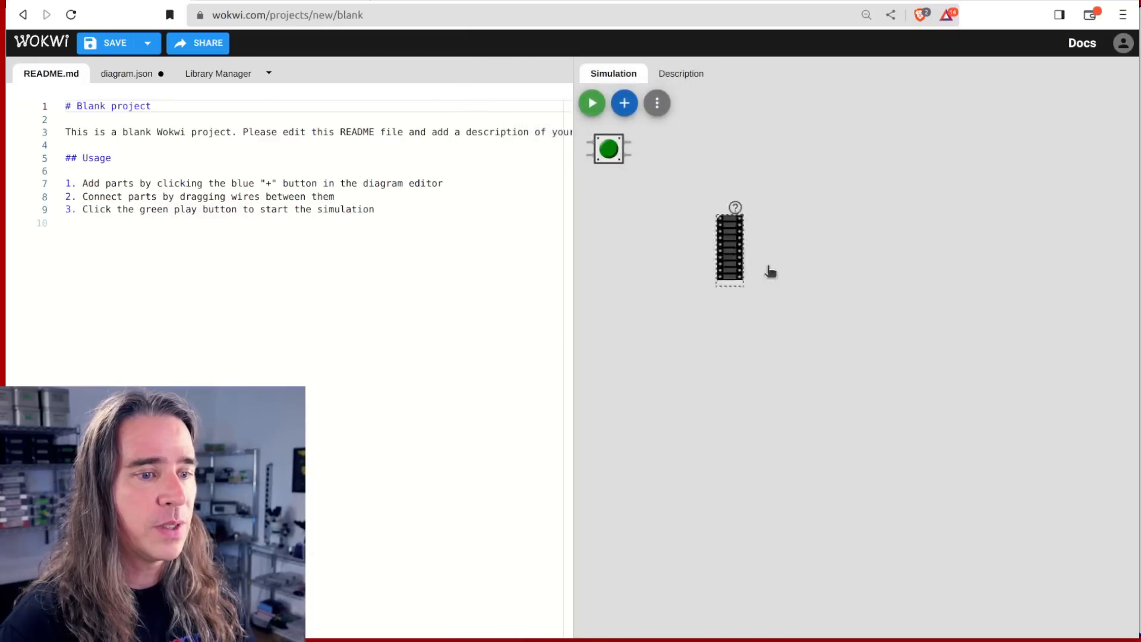
key("r")
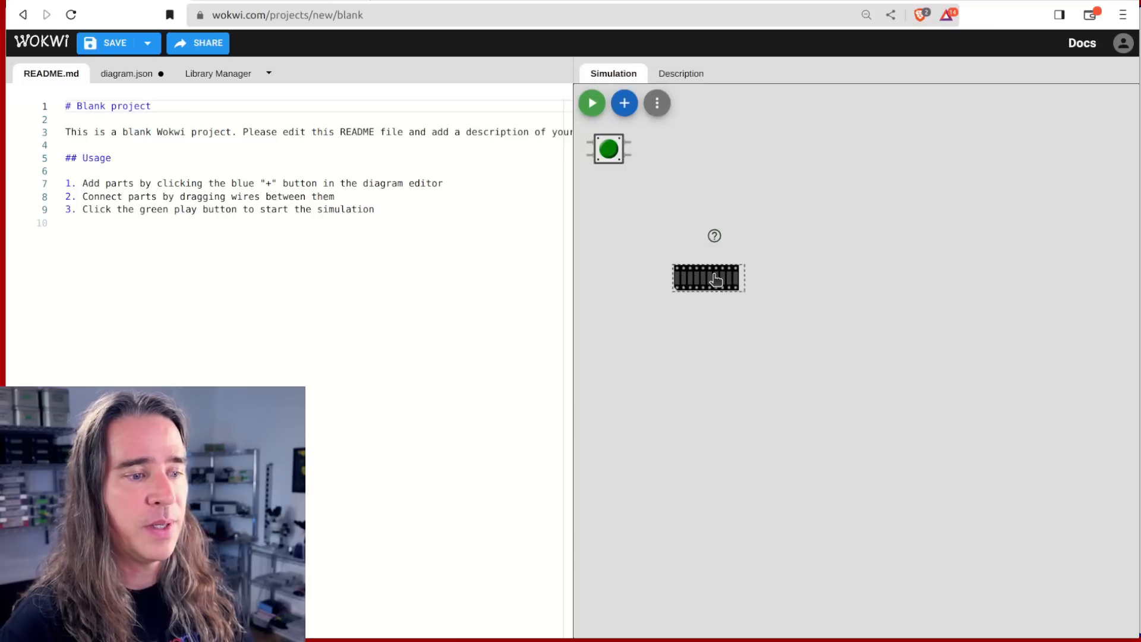
Create a custom chip named test and move it off the pushbutton, above the bar graph
left_click(624, 104)
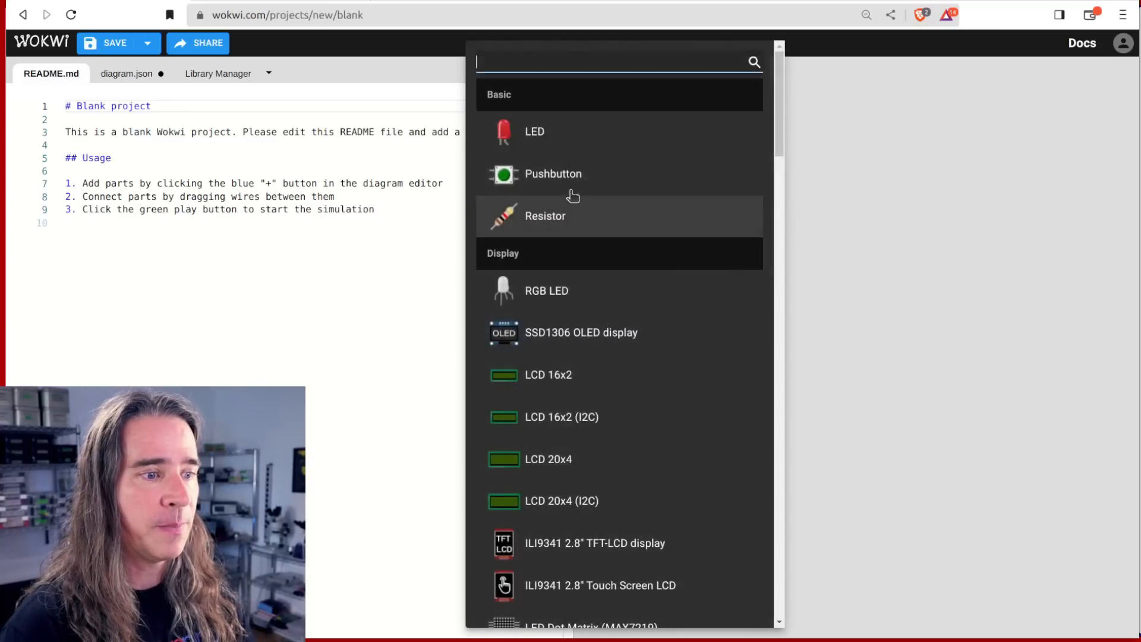
type("cust")
left_click(553, 132)
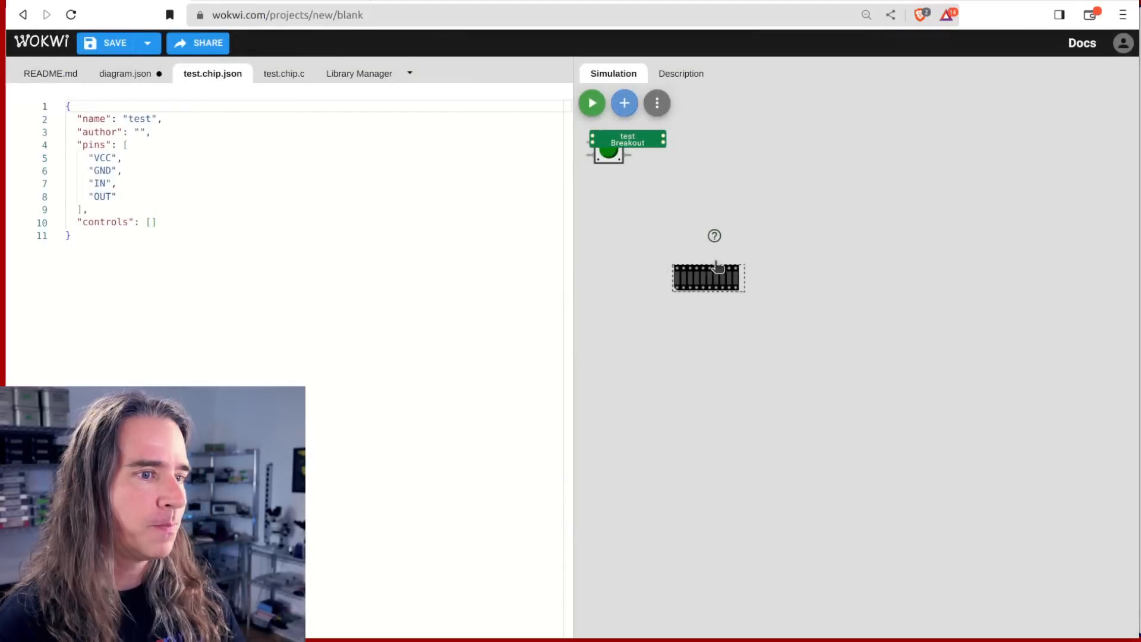
left_click_drag(655, 141, 728, 221)
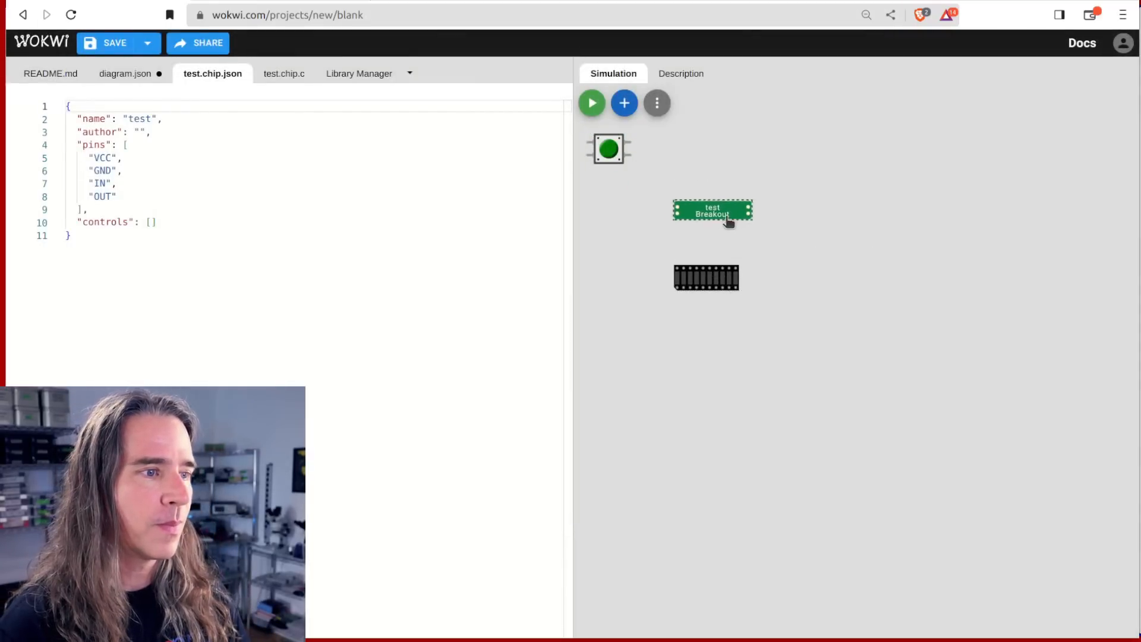
Replace test.chip.json's pins array with "IN", "", "1"–"4", "", ""
left_click(134, 151)
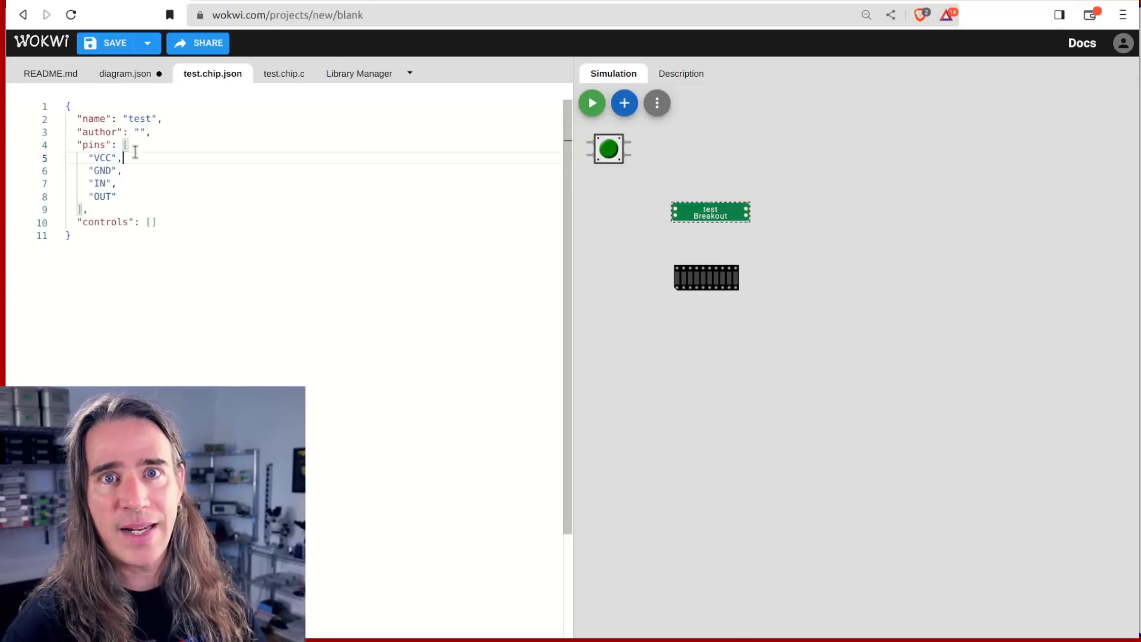
left_click(135, 145)
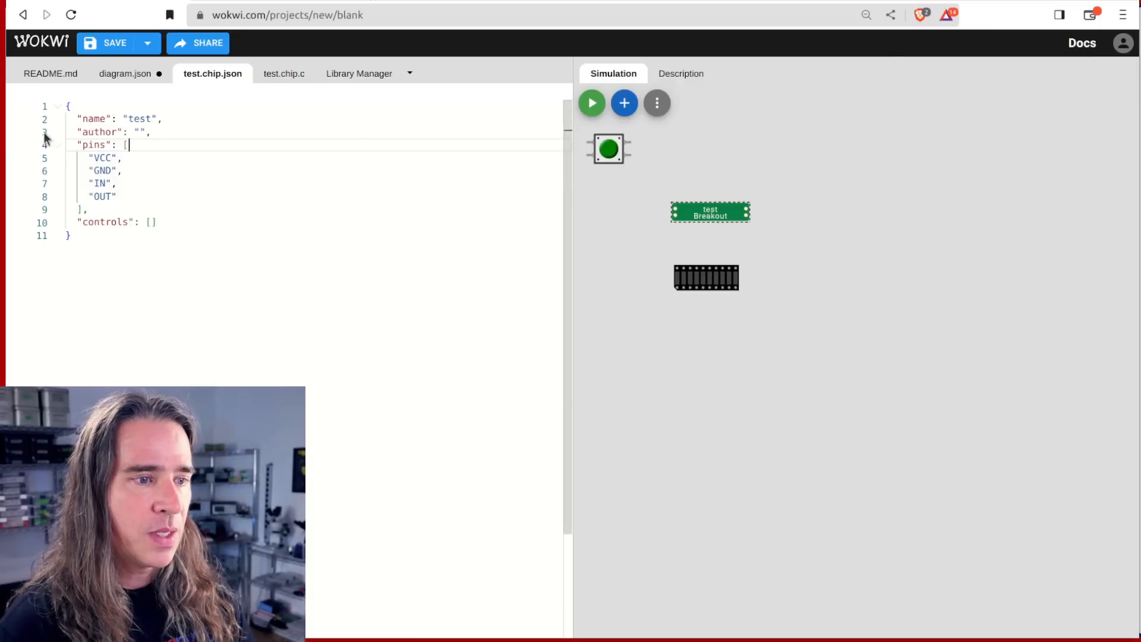
left_click_drag(128, 145, 117, 196)
type("\"")
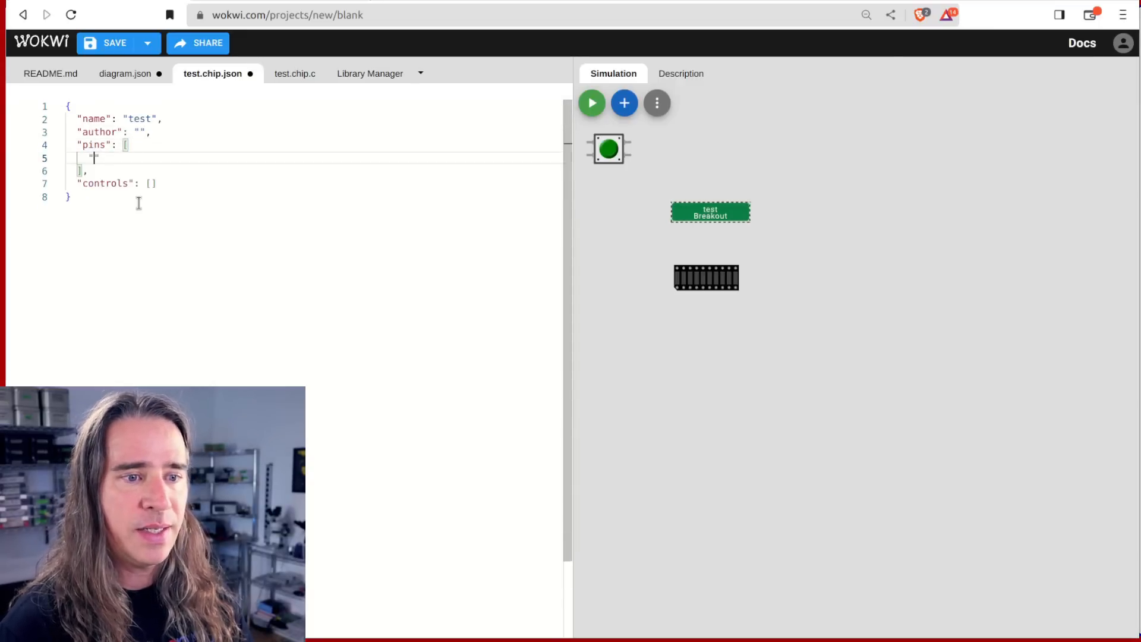
key("Return")
type("\"1")
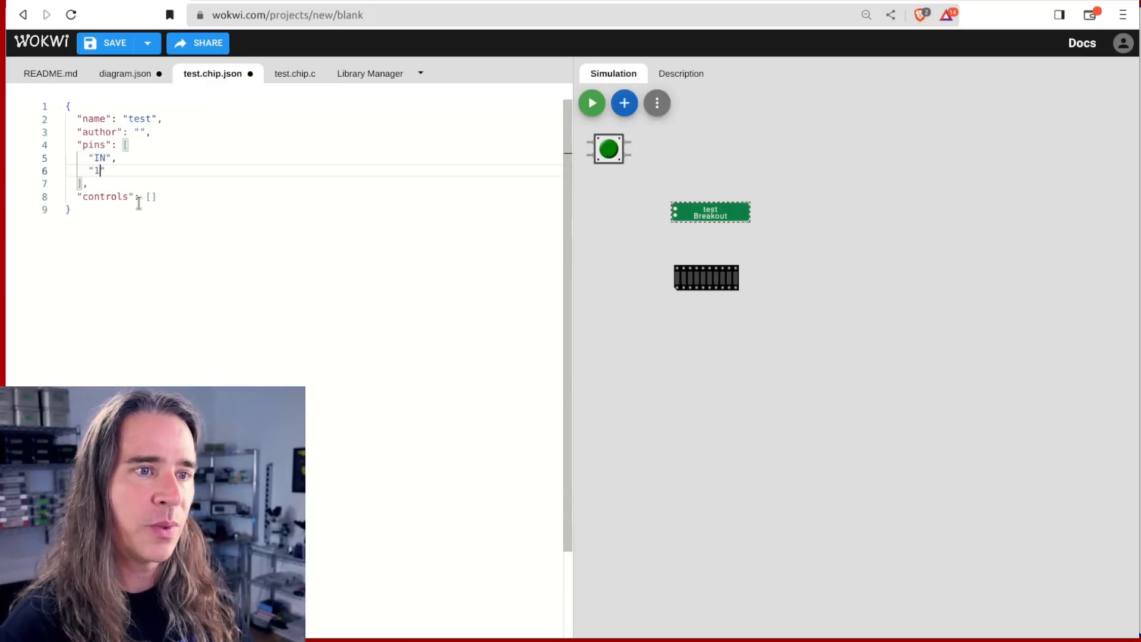
type(" \"2\", \"3\", \"3")
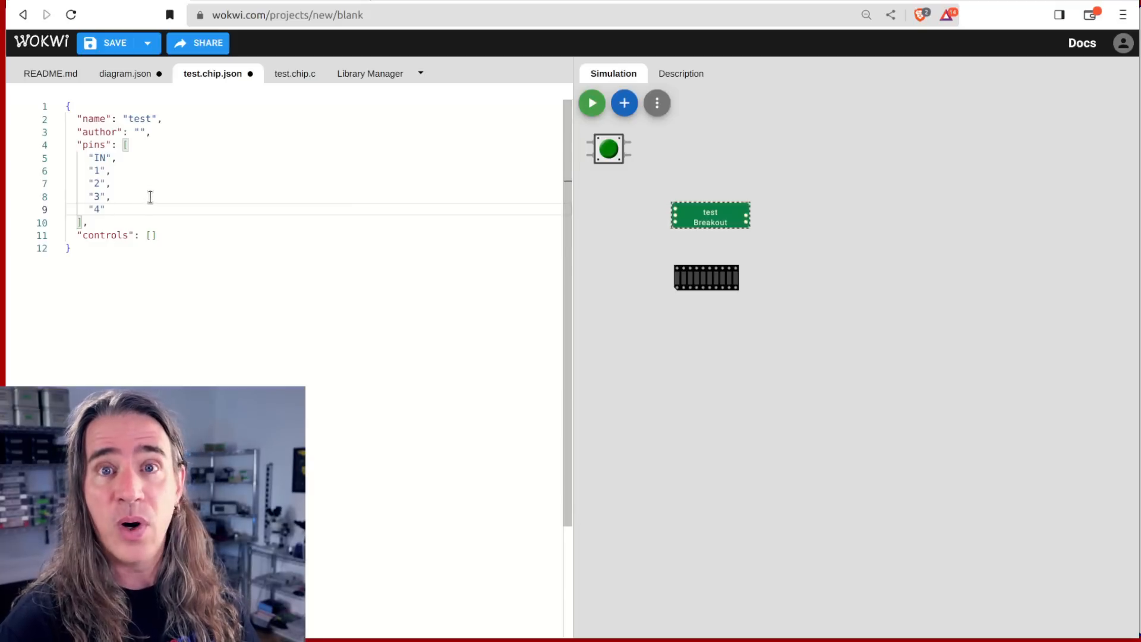
left_click(126, 158)
key("Return")
type("\"\",")
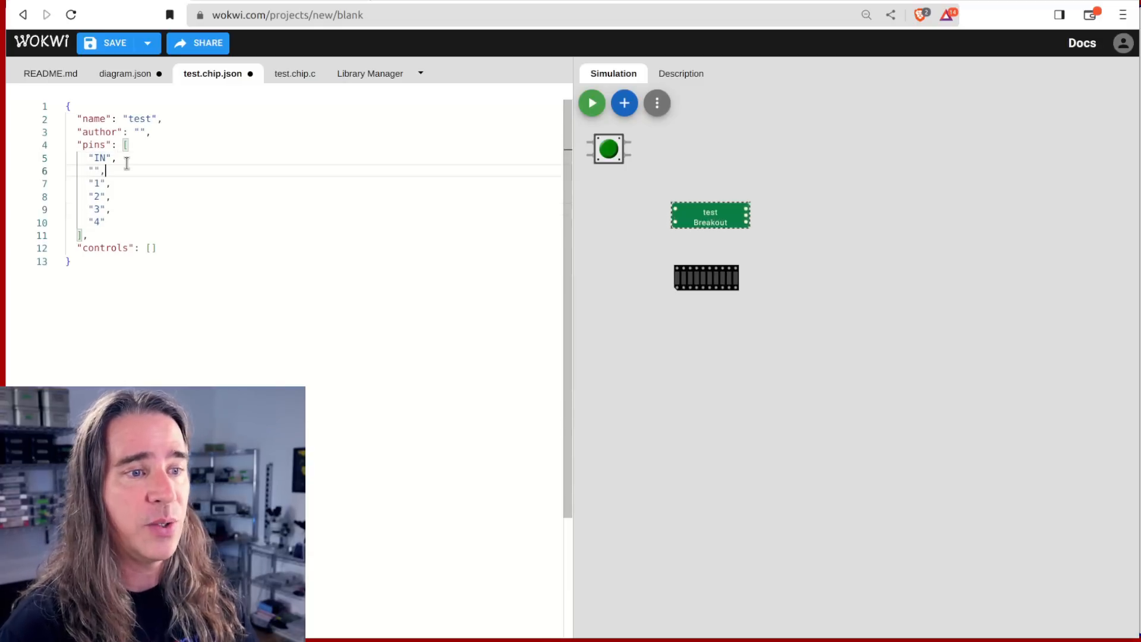
key("Down")
key("Down")
key("Down")
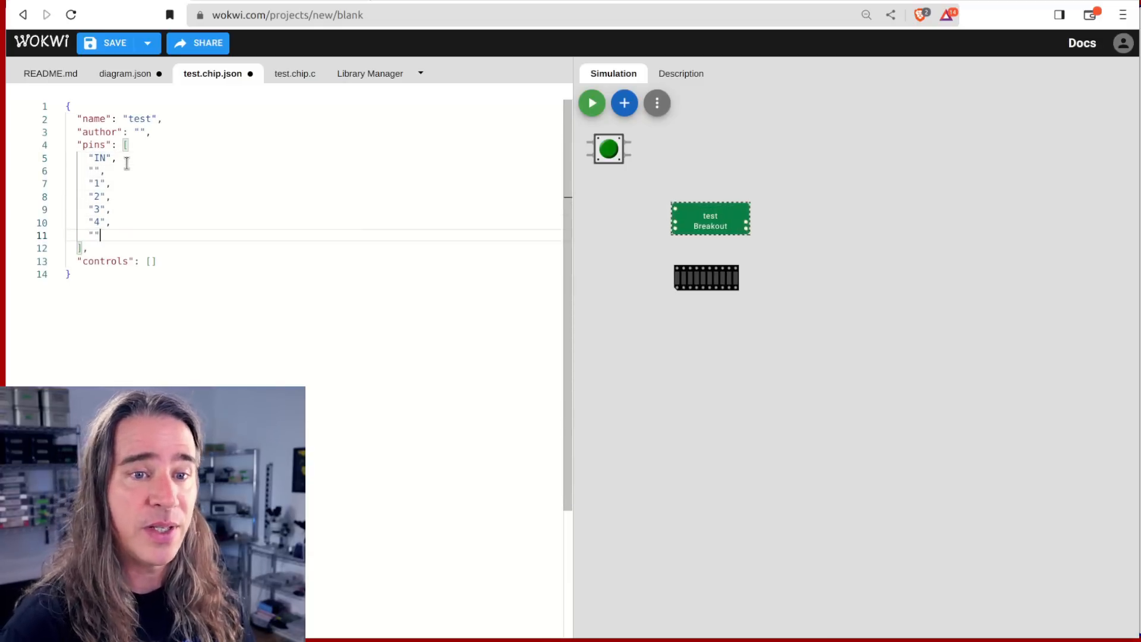
key("Return")
type("\"")
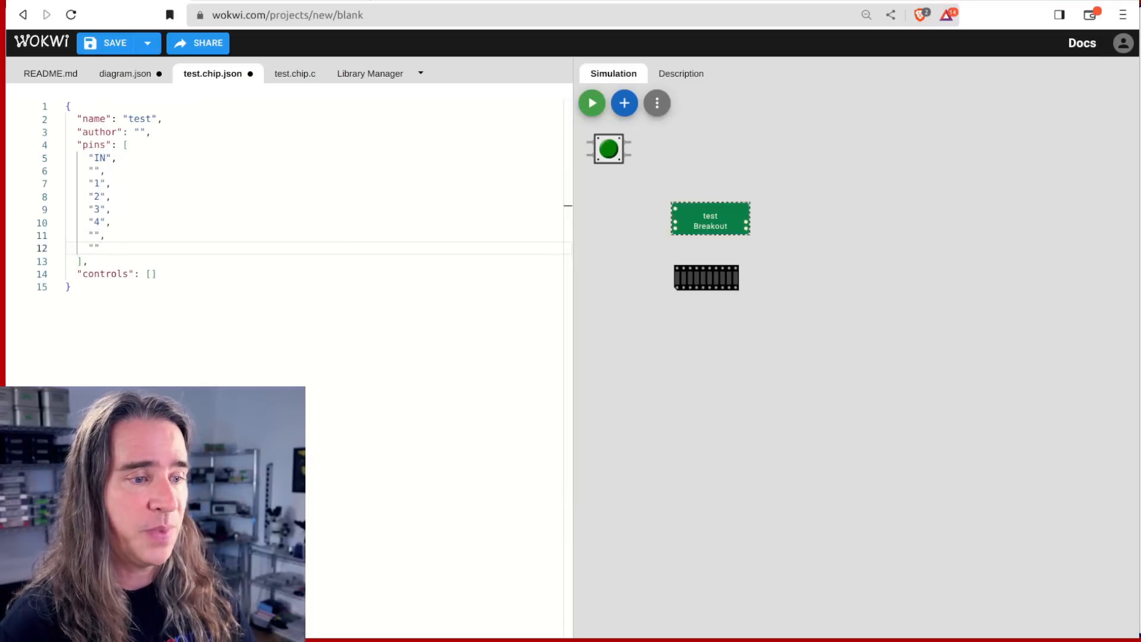
left_click(295, 73)
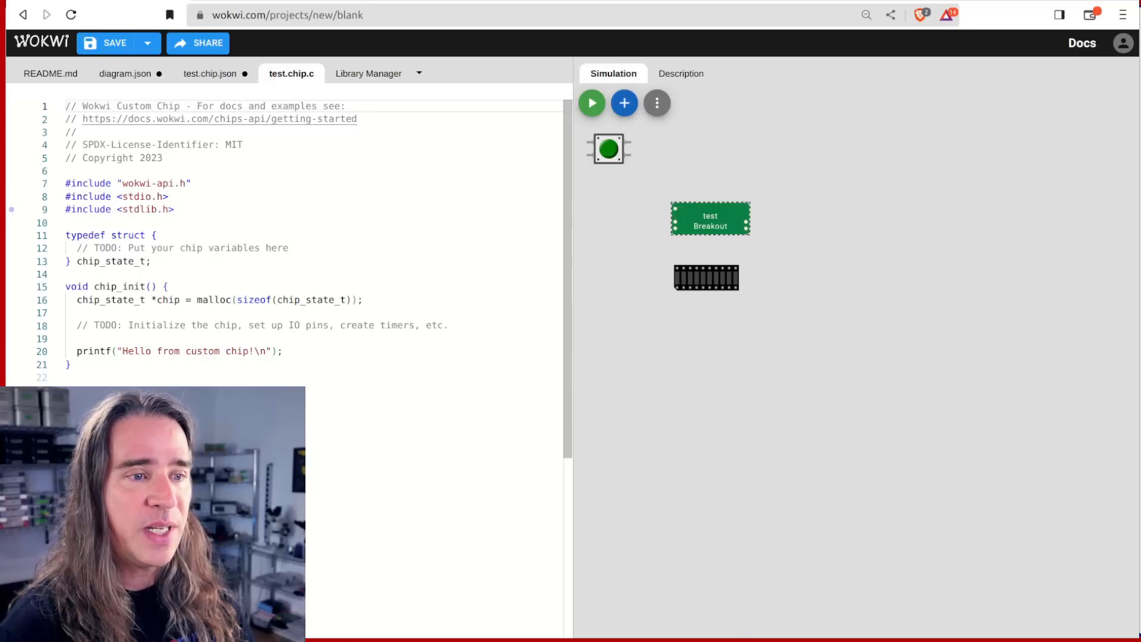
Replace the struct's TODO with a pin_t output[NUM_OUTPUTS] array member, defining NUM_OUTPUTS above it
left_click(209, 73)
left_click(291, 73)
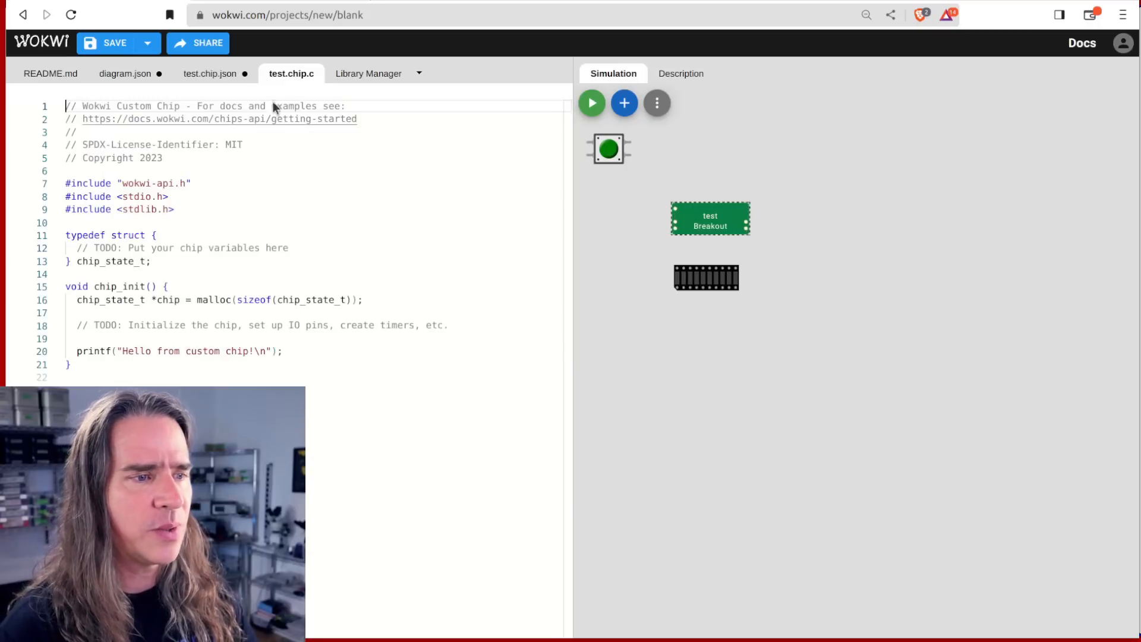
left_click_drag(274, 233, 322, 248)
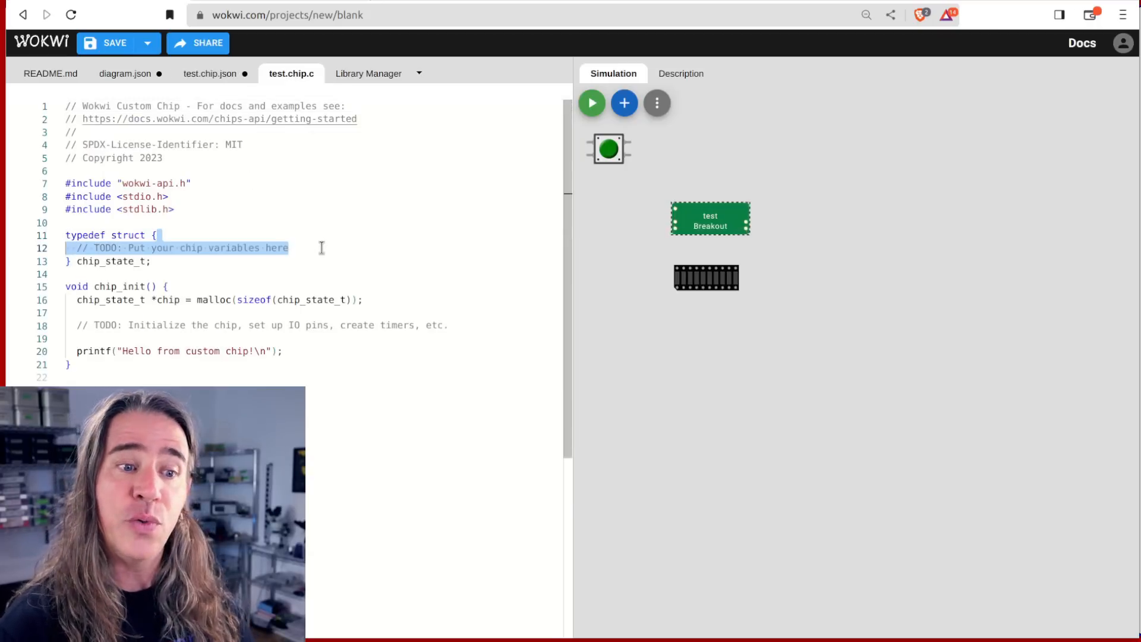
key("Return")
type("uint8_")
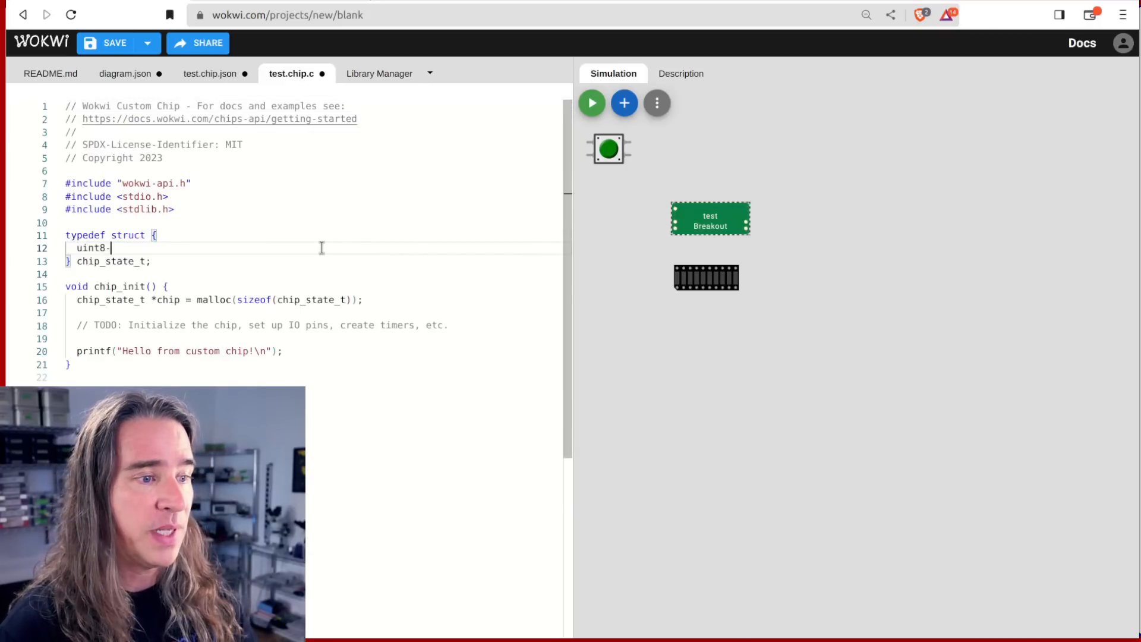
type("t count;")
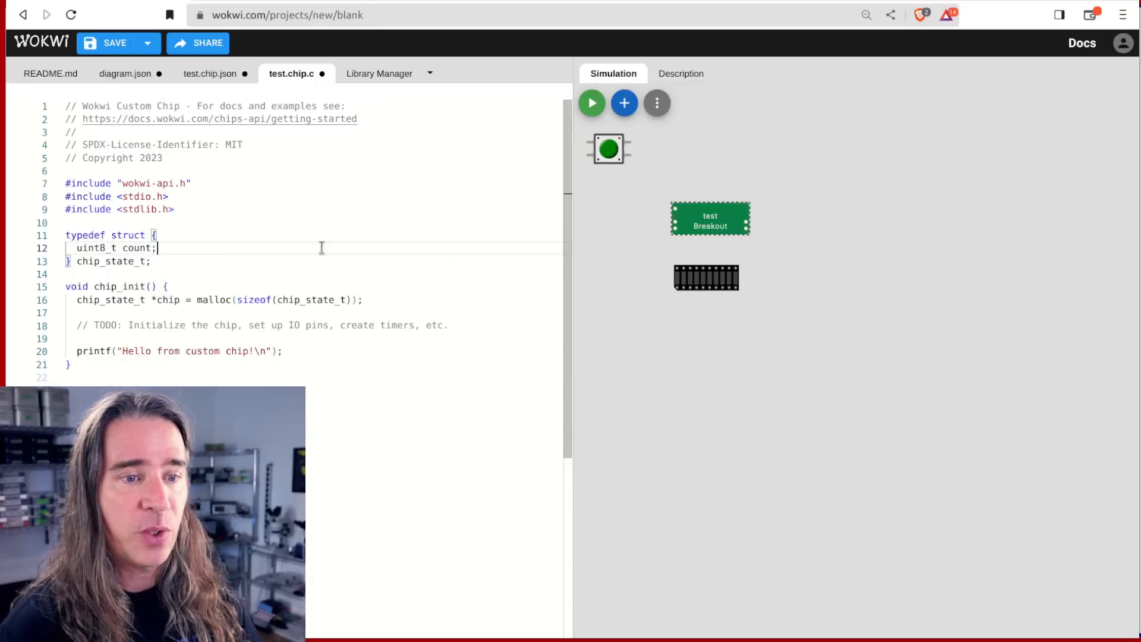
left_click(259, 238)
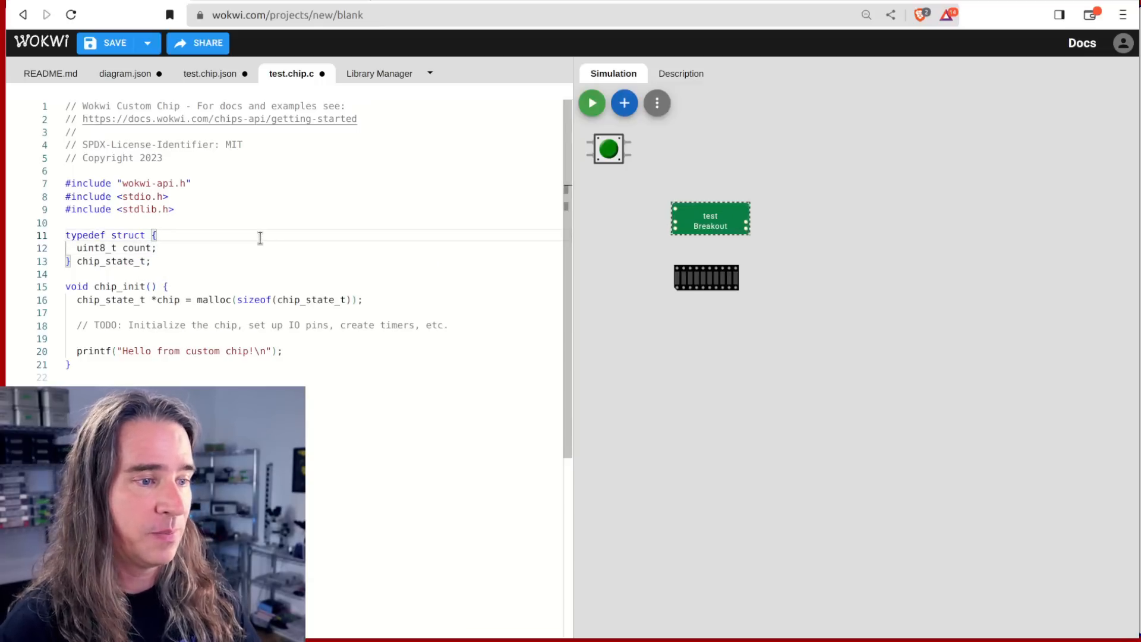
key("Return")
type("#define NUM_OUTPUTS")
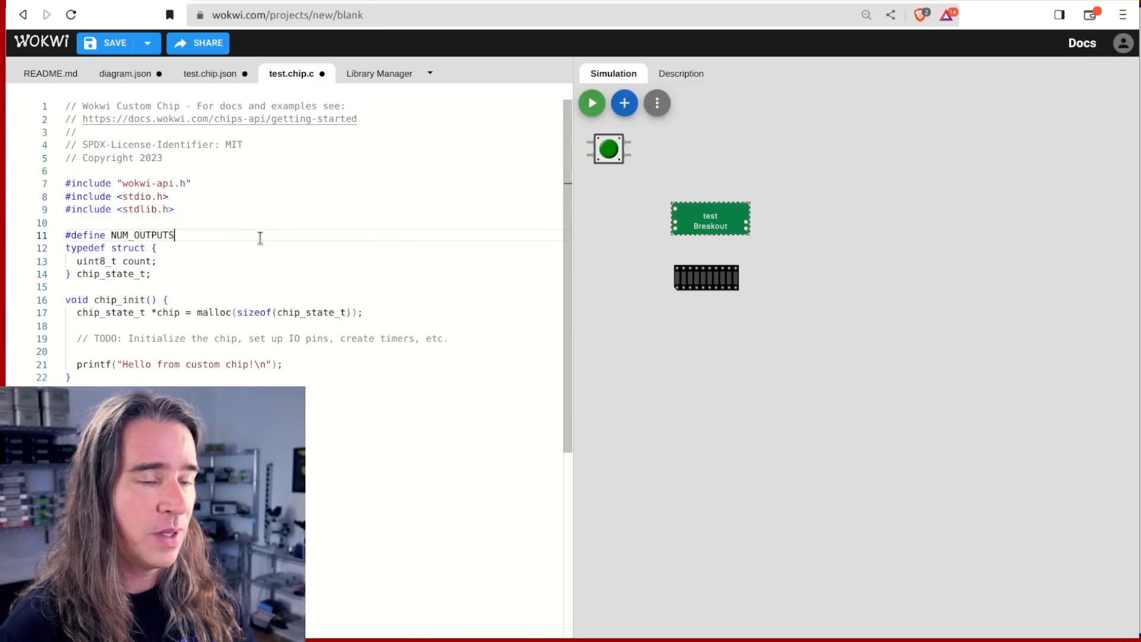
key("Return")
key("Down")
key("Down")
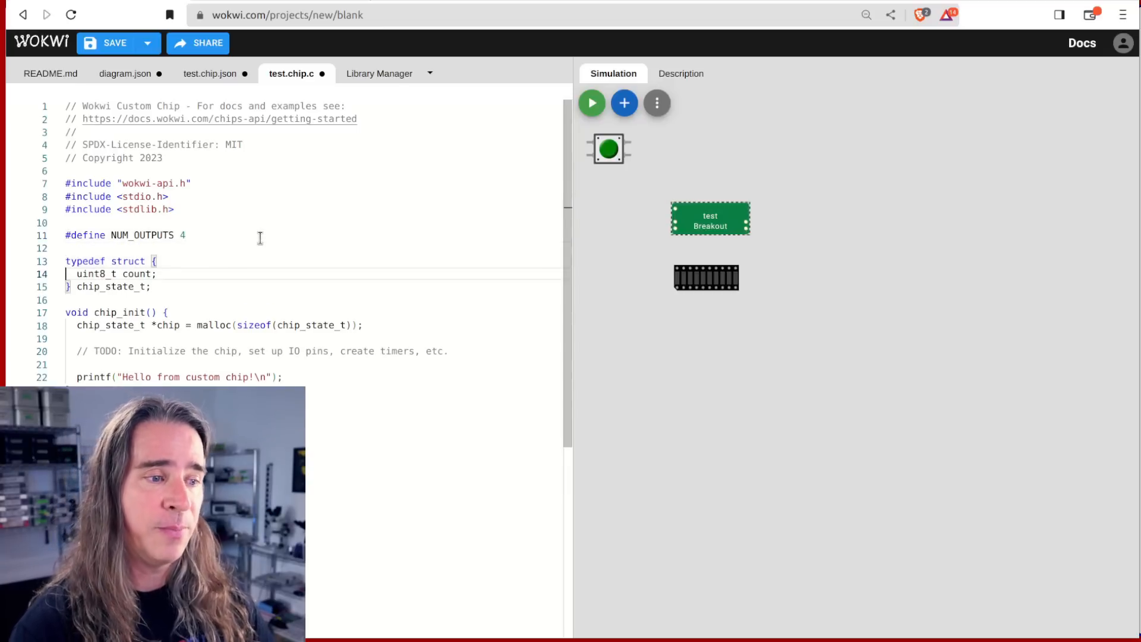
key("Return")
key("Up")
type("p")
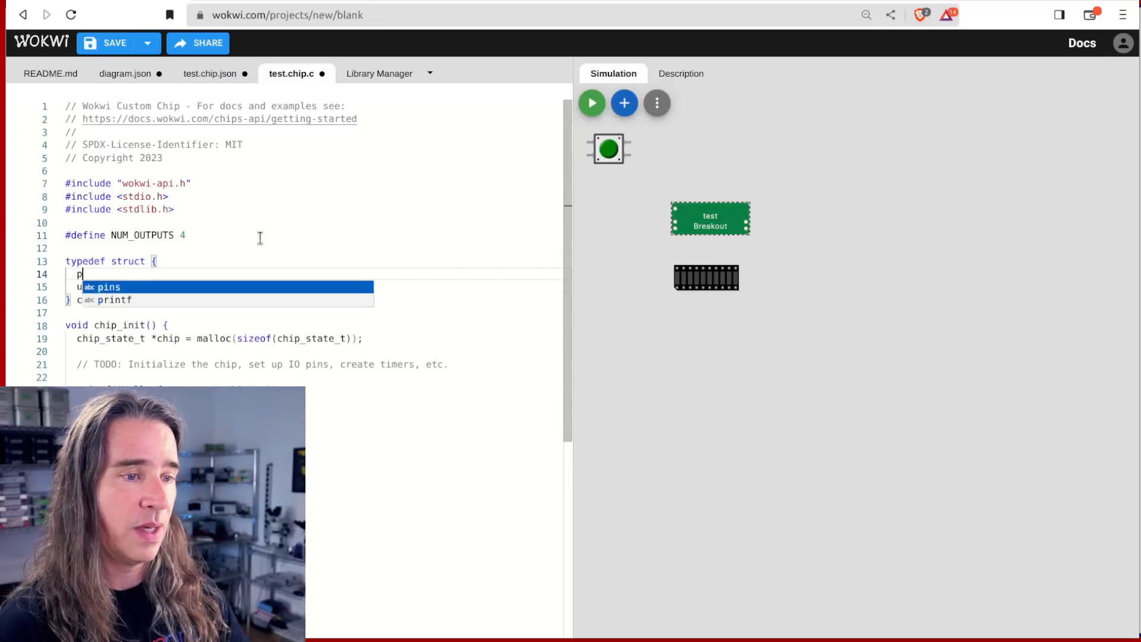
type("in_t")
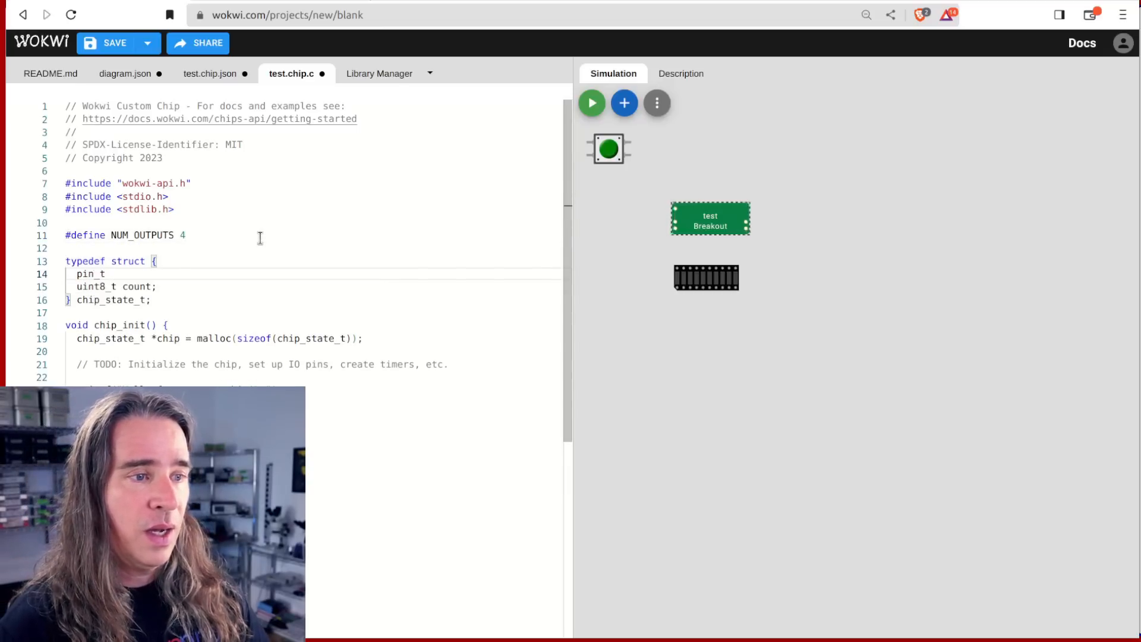
type(" output[N")
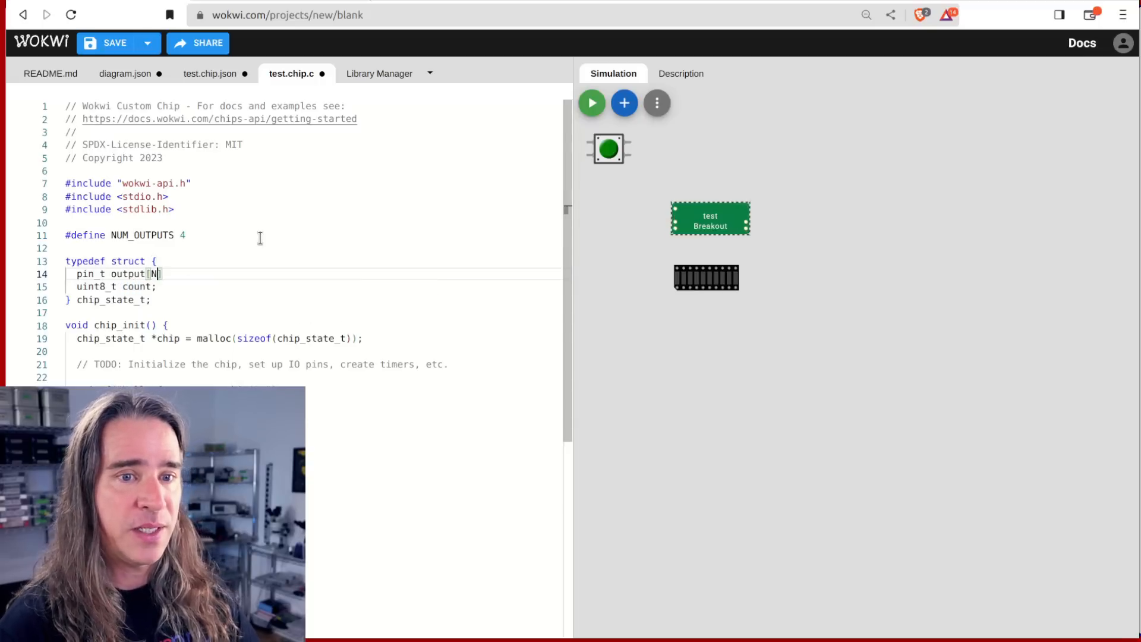
type("UM")
key("Tab")
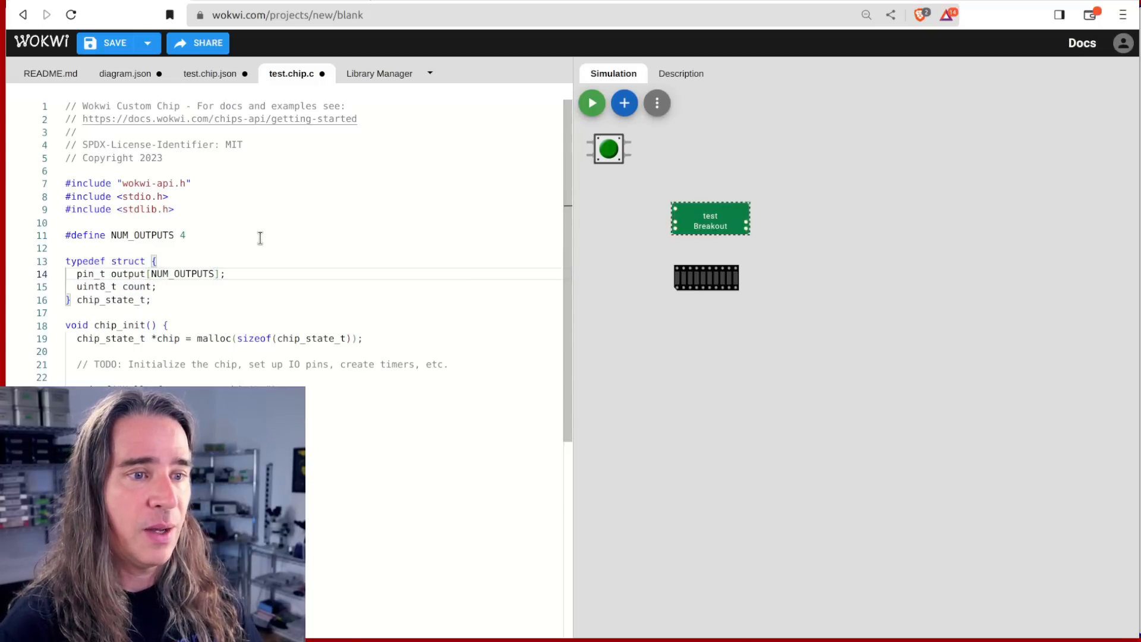
key("Down")
key("Down")
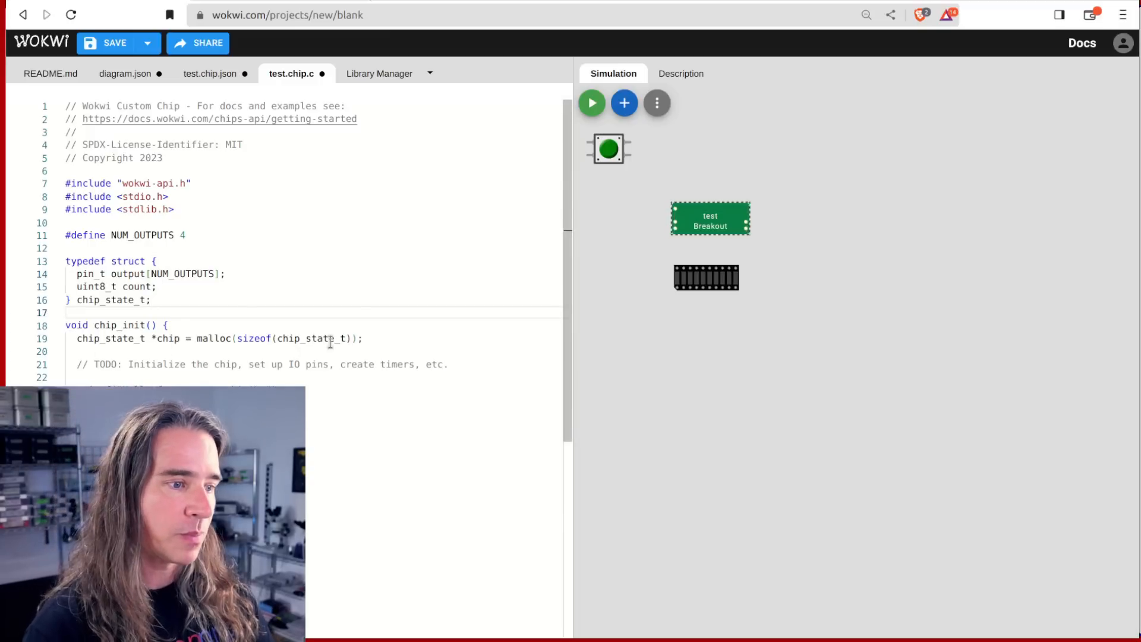
In chip_init, remove the TODO and add an outputs name array with a pin_init for loop
left_click(407, 350)
left_click_drag(407, 350, 411, 375)
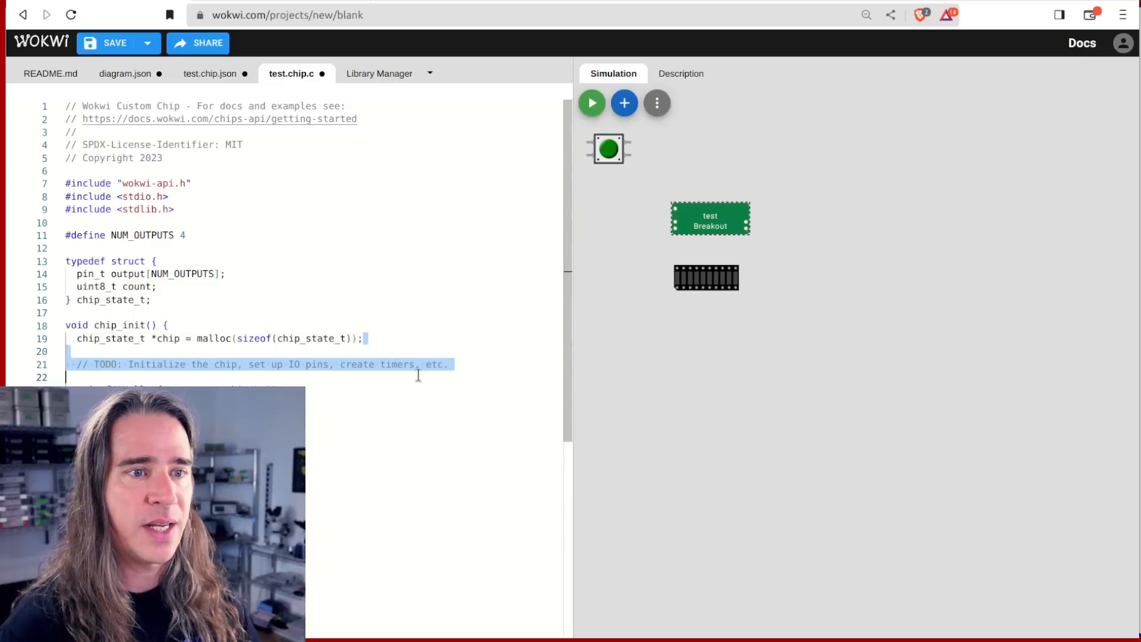
key("BackSpace")
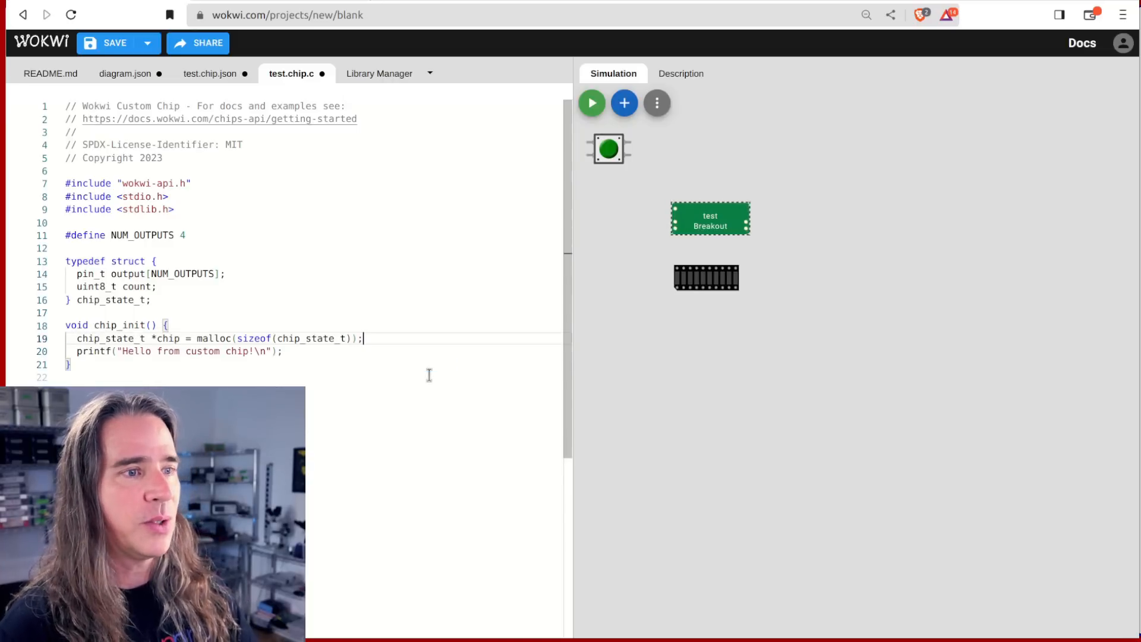
key("Return")
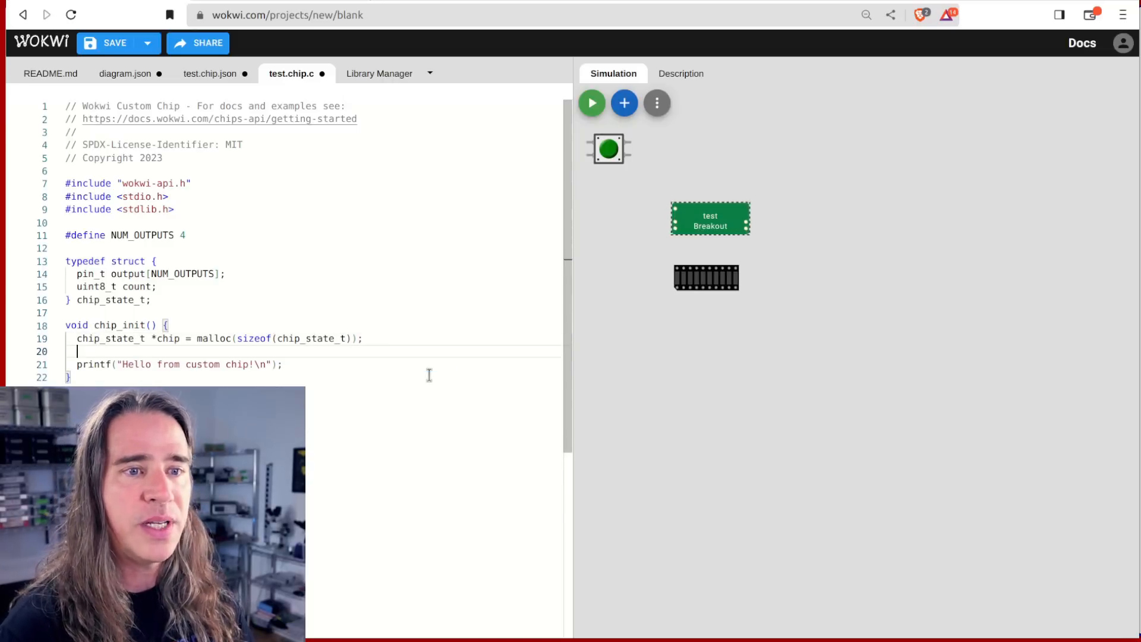
type("char * outputs[] = {\"1\",")
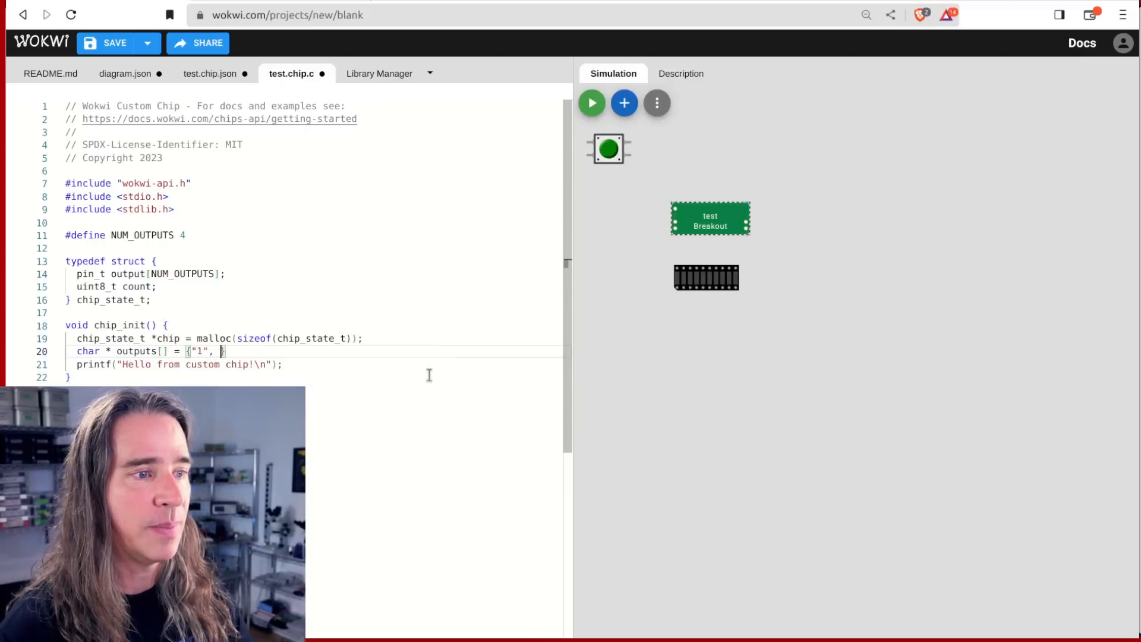
type("2\", \"3\", \"4\"};")
key("Return")
type("for (uint8_t i=0; i<NUM_OUTPUTS; i++){")
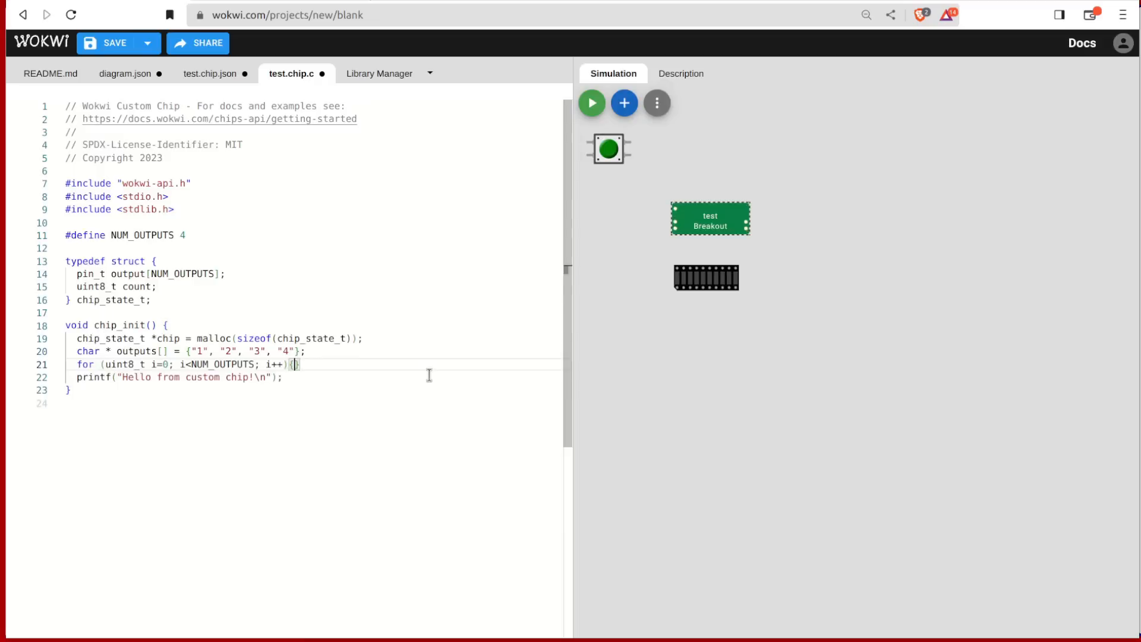
key("Return")
type("chip->output")
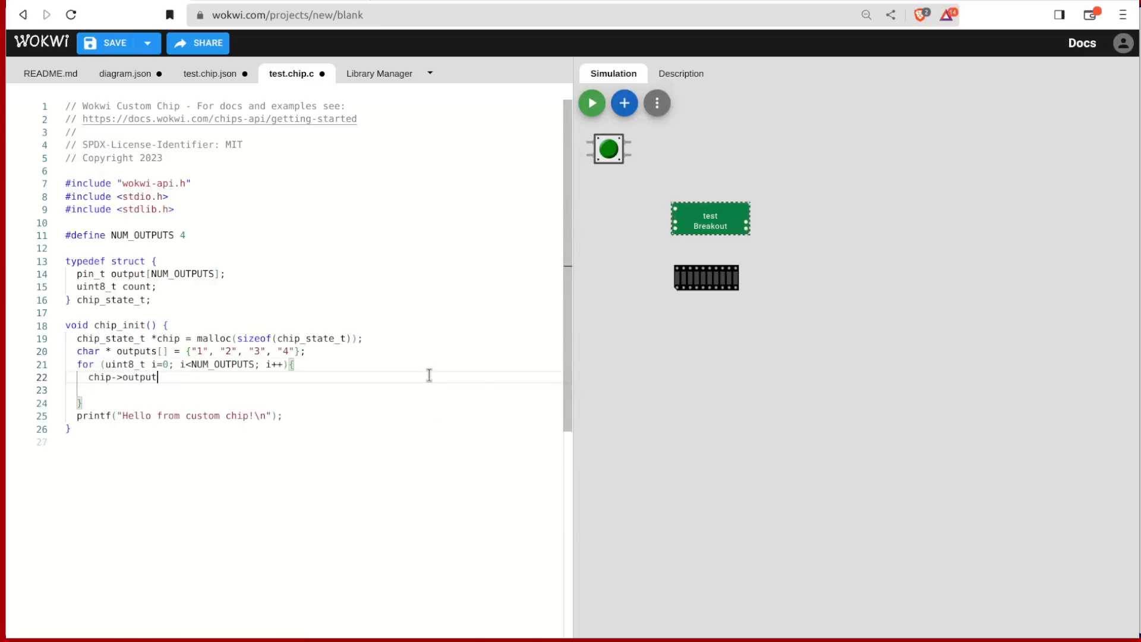
type("OUTPUT);")
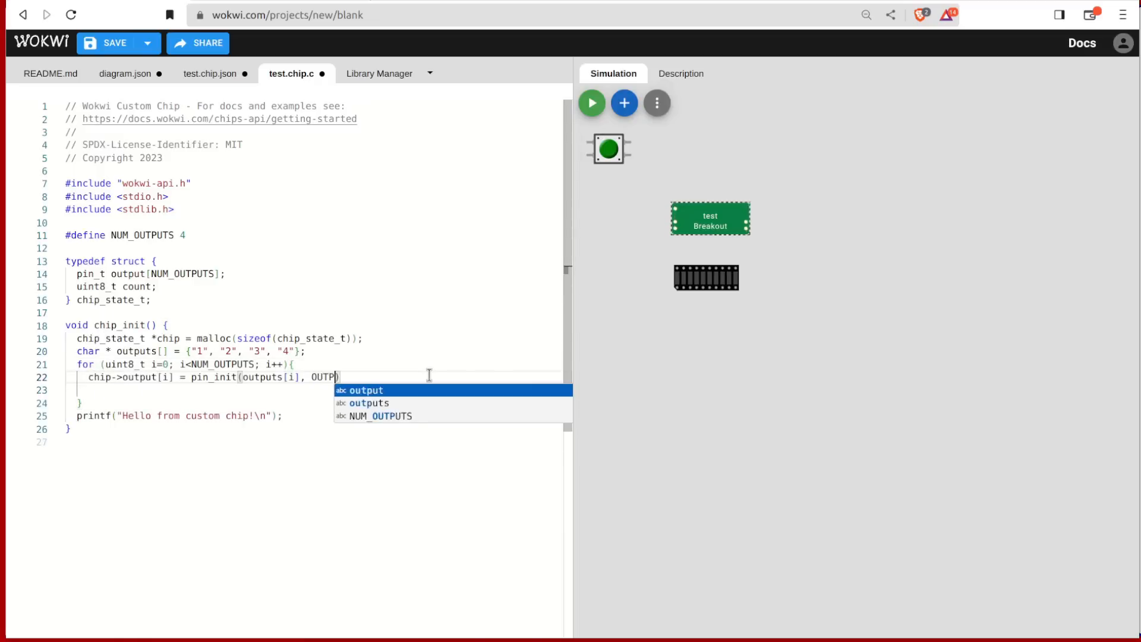
Close the loop initialising pins 1–4 as outputs and declare IN as a pull-down input pin
key("Down")
key("Down")
key("Return")
key("Return")
type("pin_t inp")
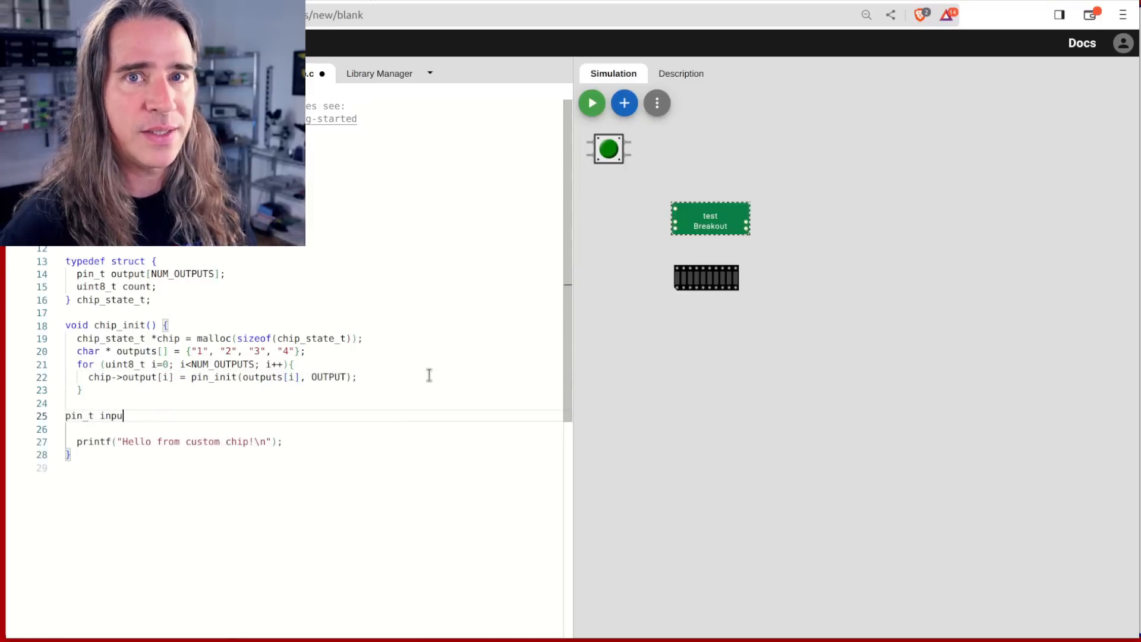
type("in = pin")
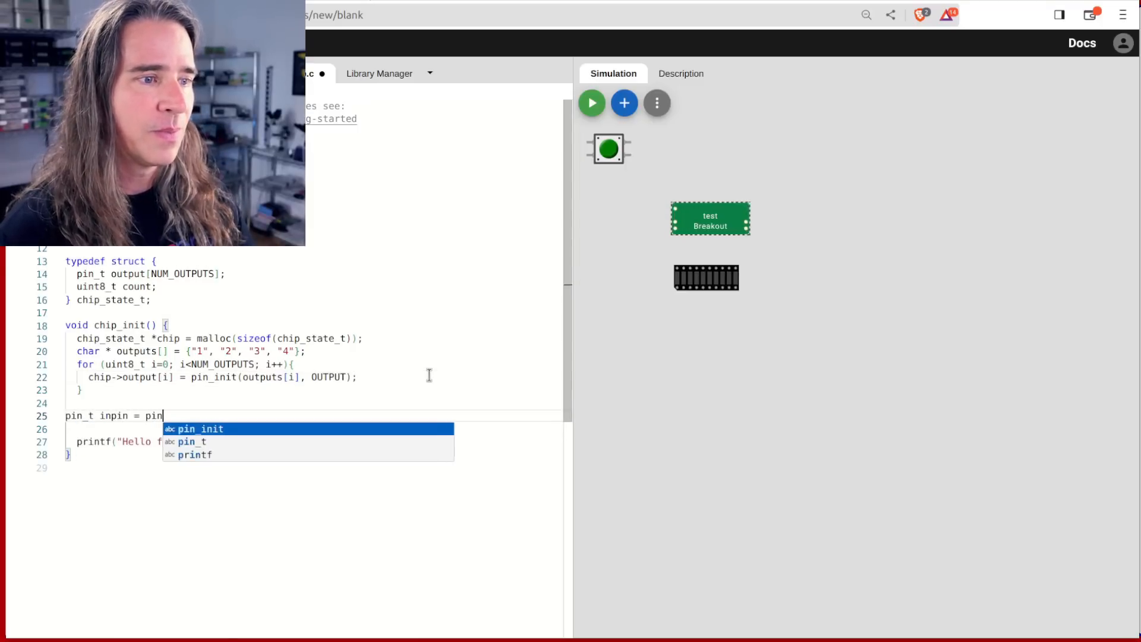
type("_init(\"IN\"")
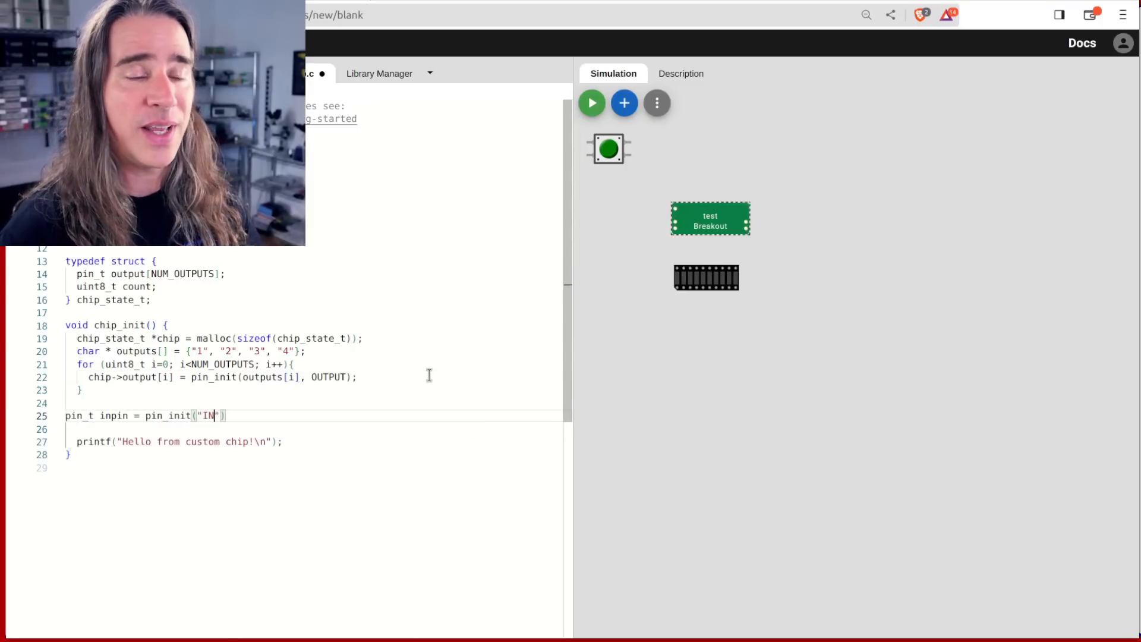
type(", INPUT_PULLDOWN")
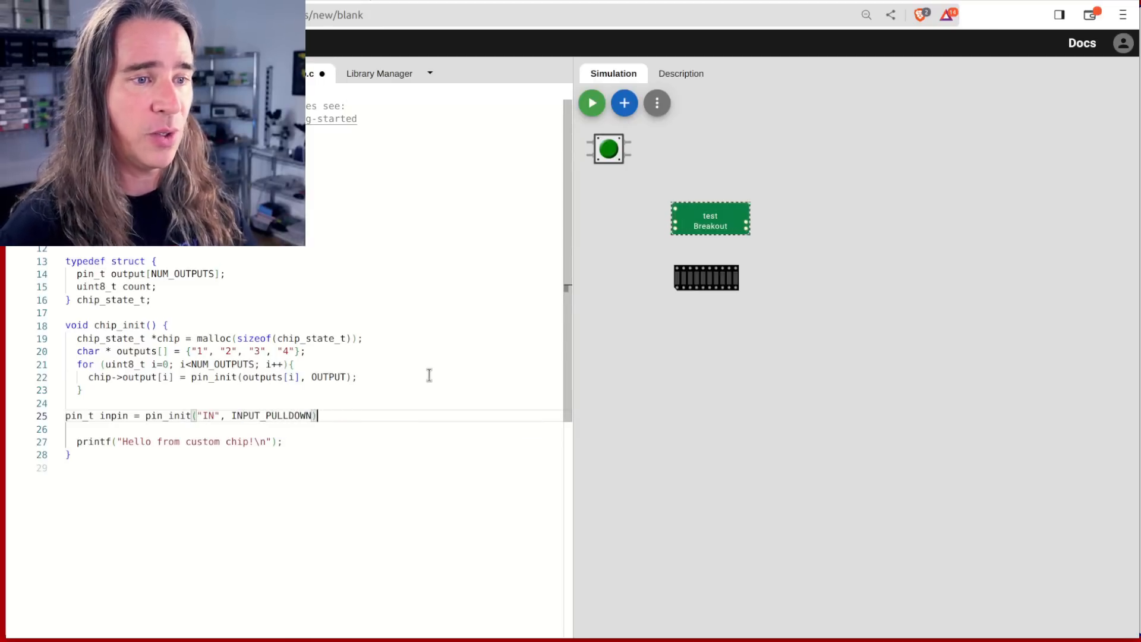
type(";")
key("Return")
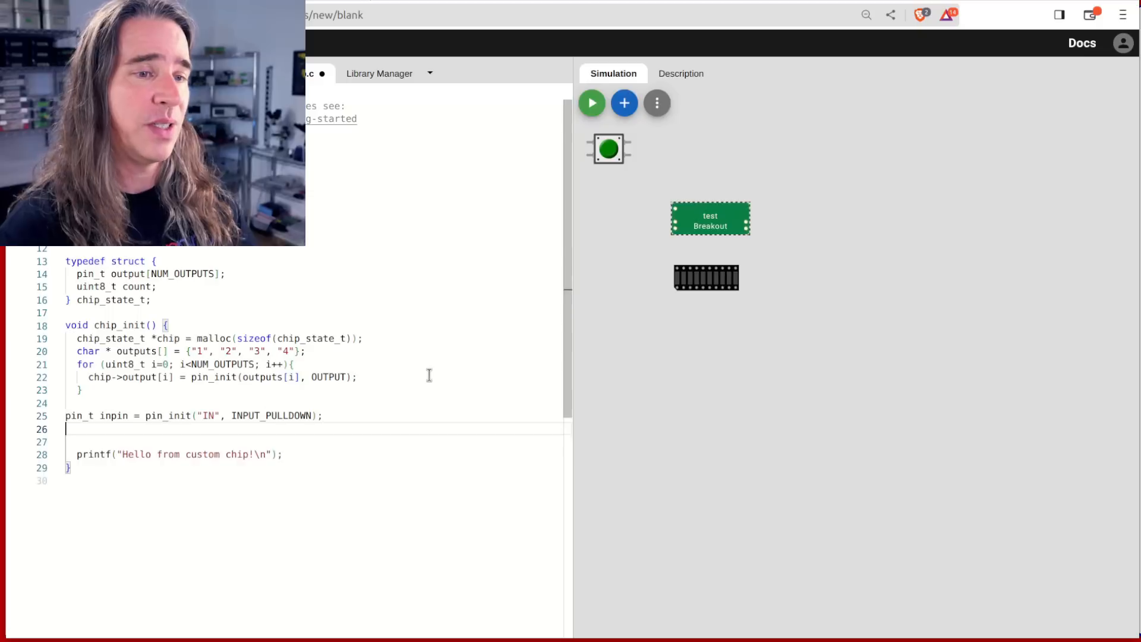
key("Return")
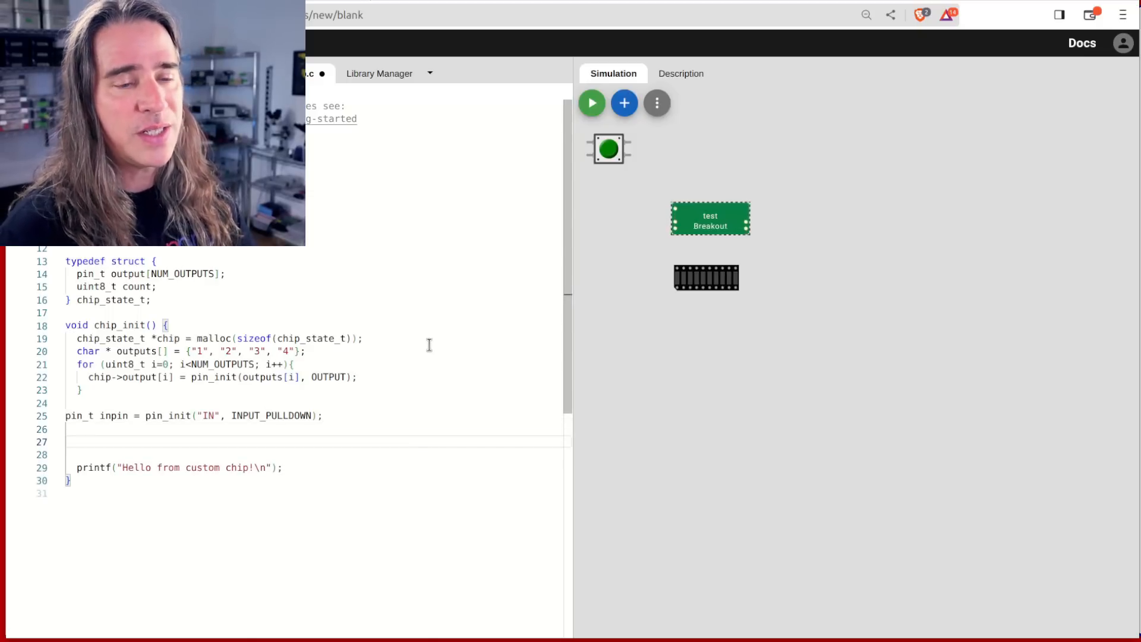
left_click(1081, 43)
Copy the pin_watch usage example from the Chips API GPIO docs and return to the editor
left_click(93, 337)
left_click(56, 364)
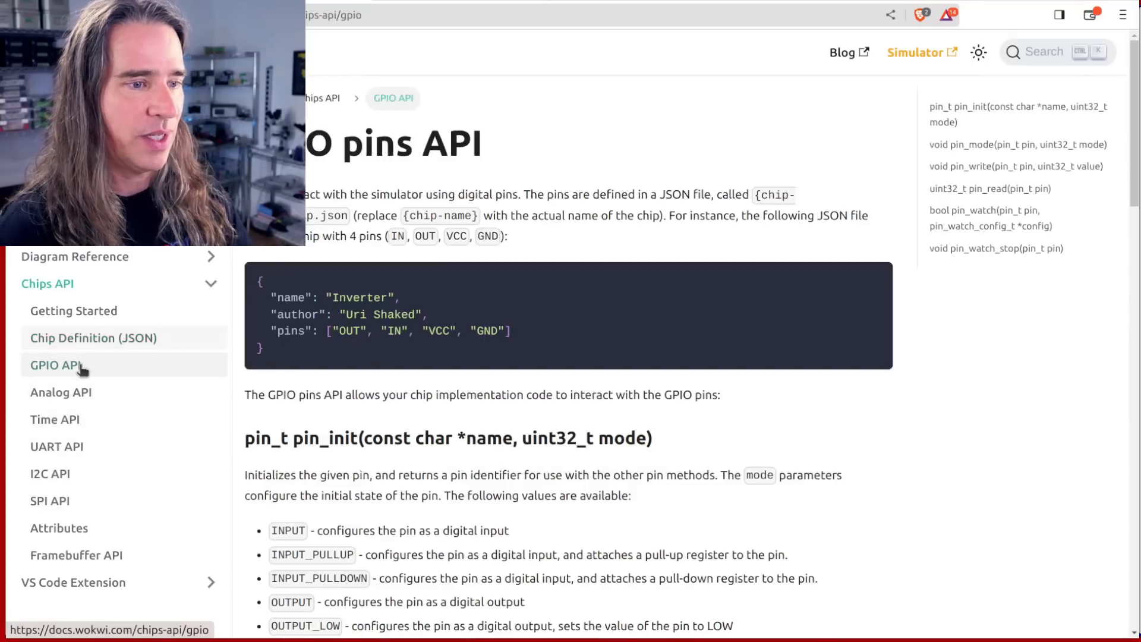
key("ctrl+f")
type("pin_watch")
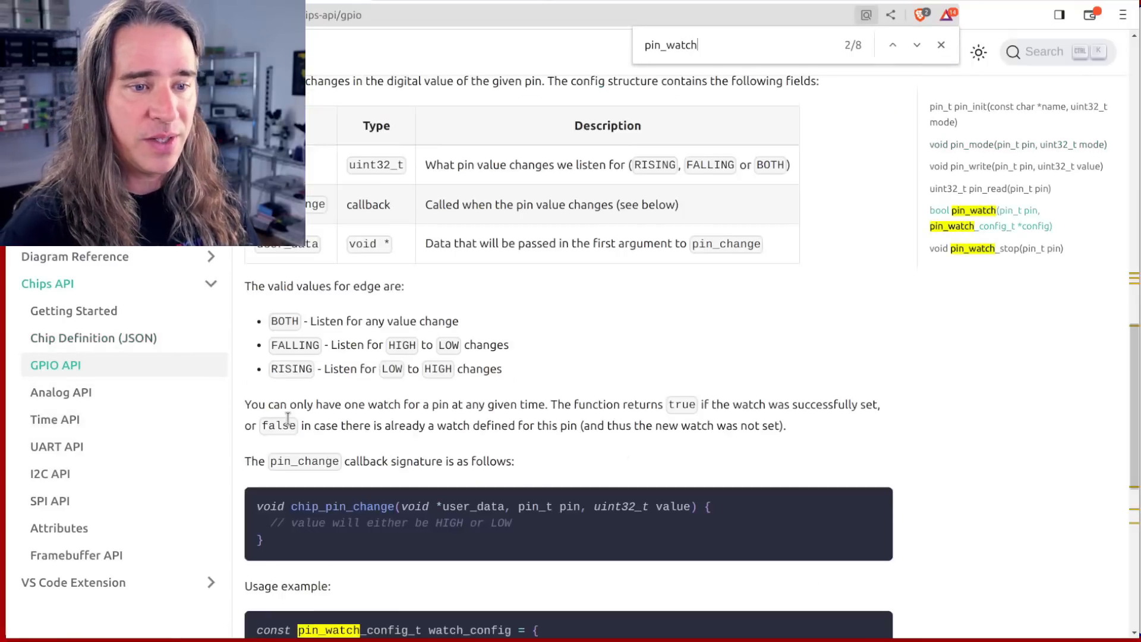
key("Return")
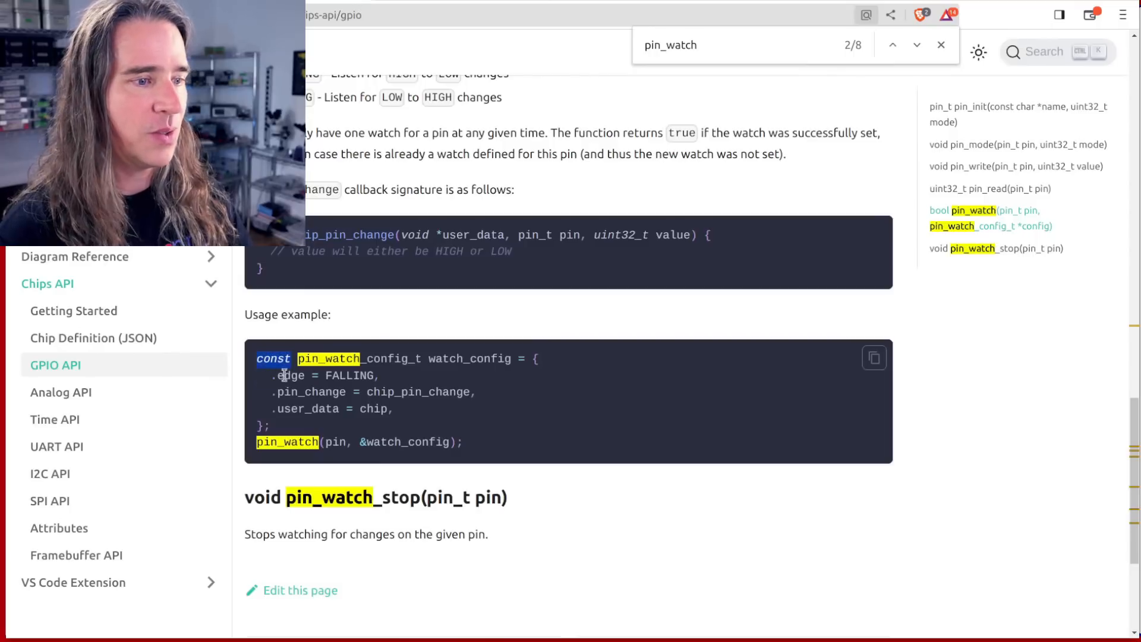
left_click_drag(284, 374, 476, 447)
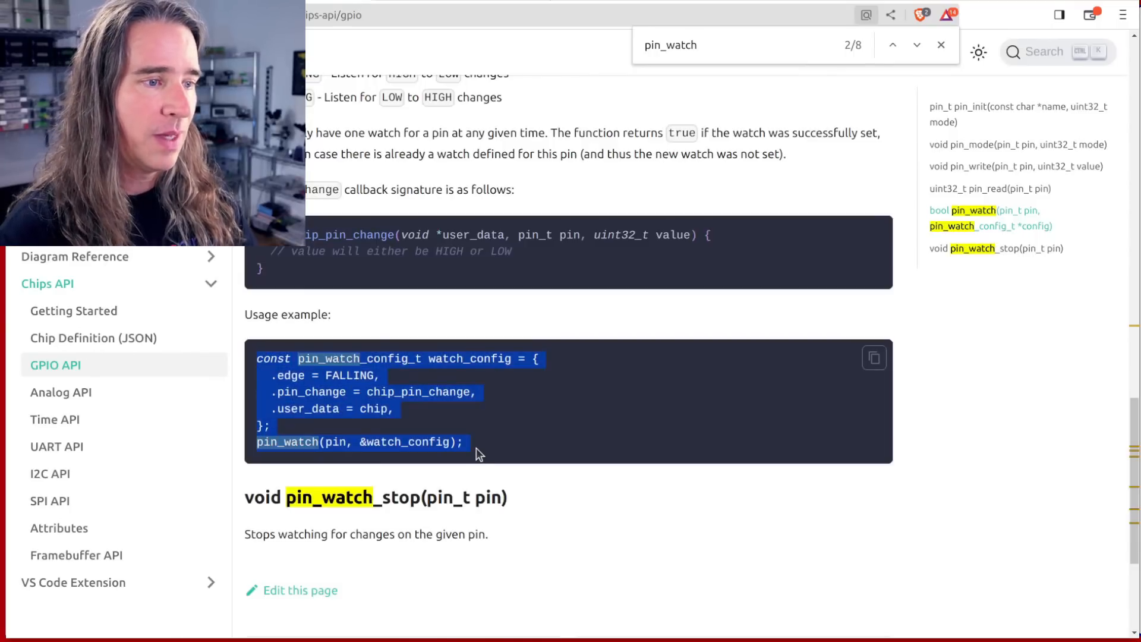
key("ctrl+c")
key("ctrl+Tab")
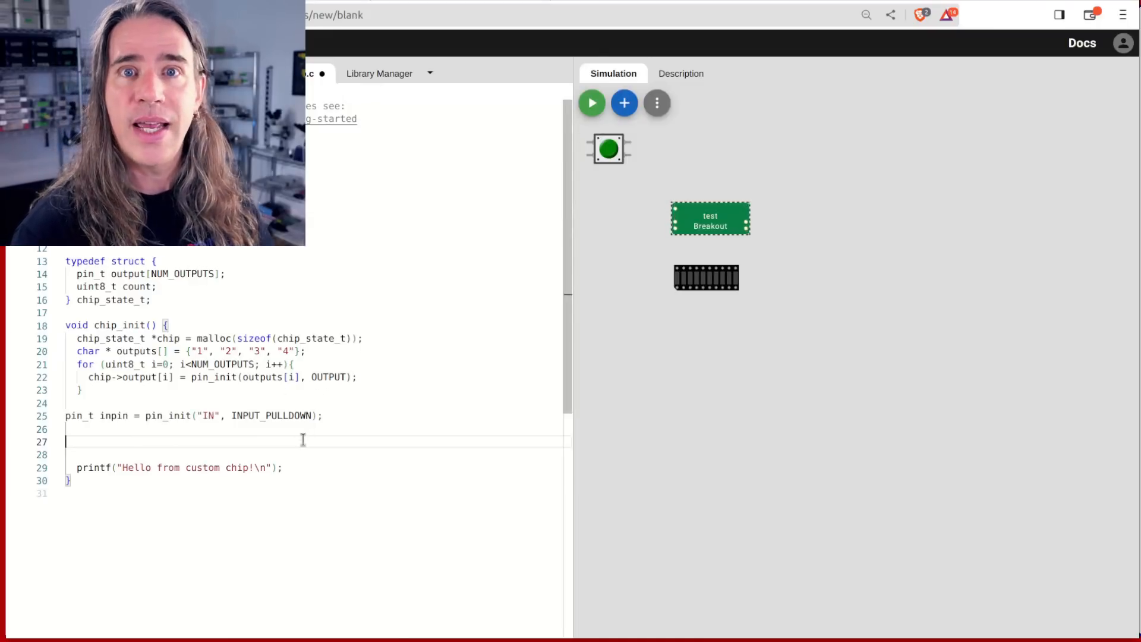
Paste the example into chip_init as watch_input with RISING edge, input_changed callback and pin_watch(pin, &watch_input)
key("ctrl+v")
left_click_drag(270, 428, 65, 416)
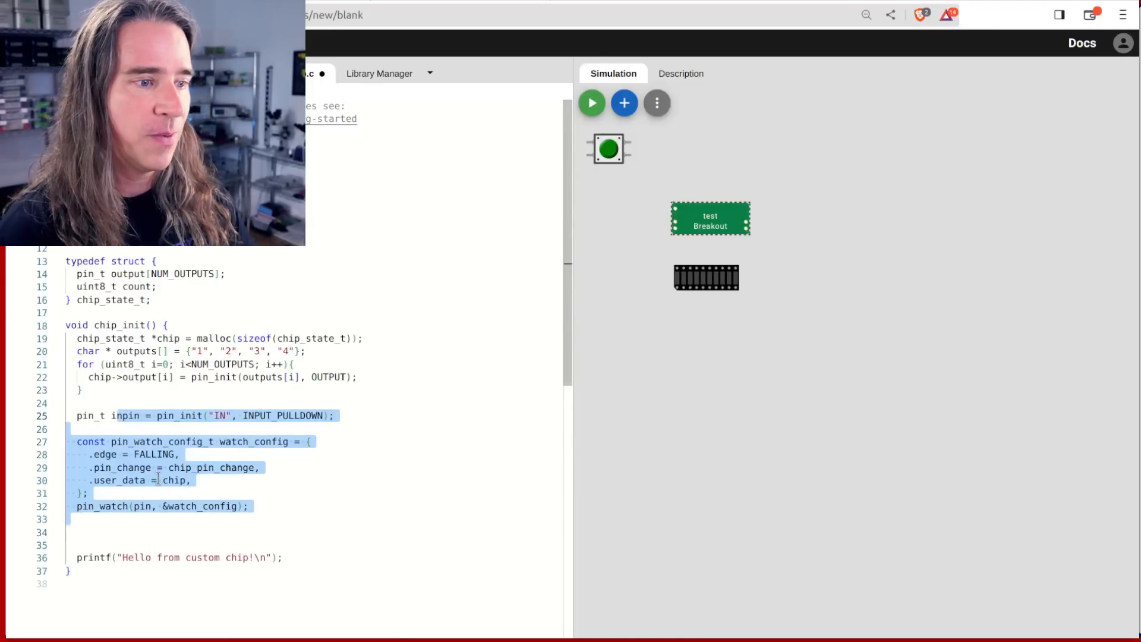
key("Tab")
double_click(250, 442)
type("input")
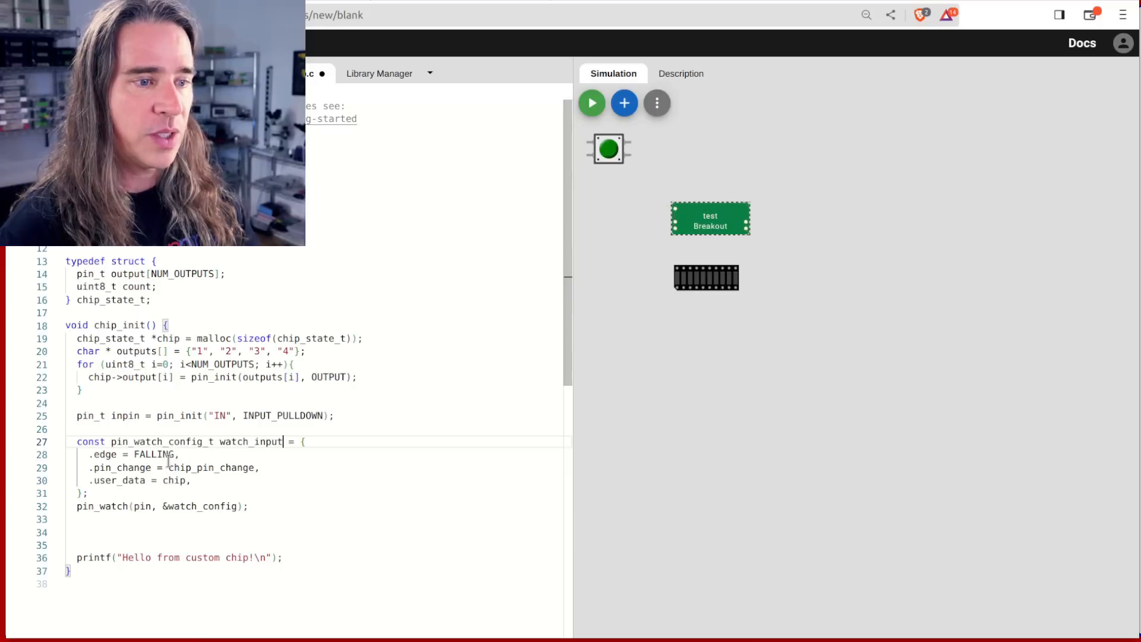
double_click(156, 455)
type("RISI")
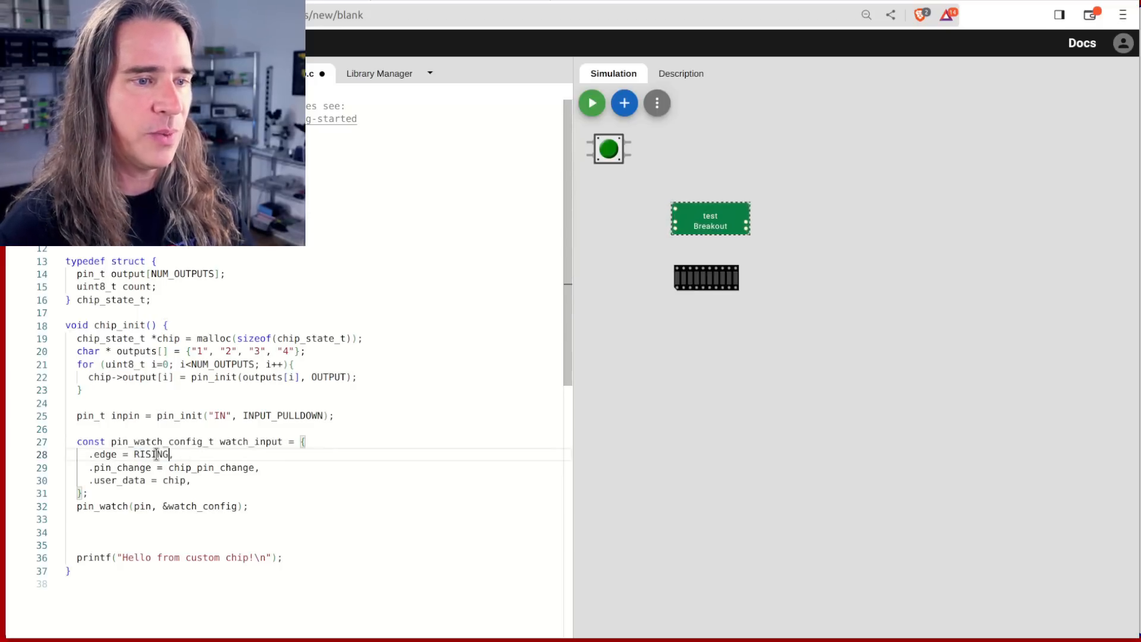
double_click(209, 467)
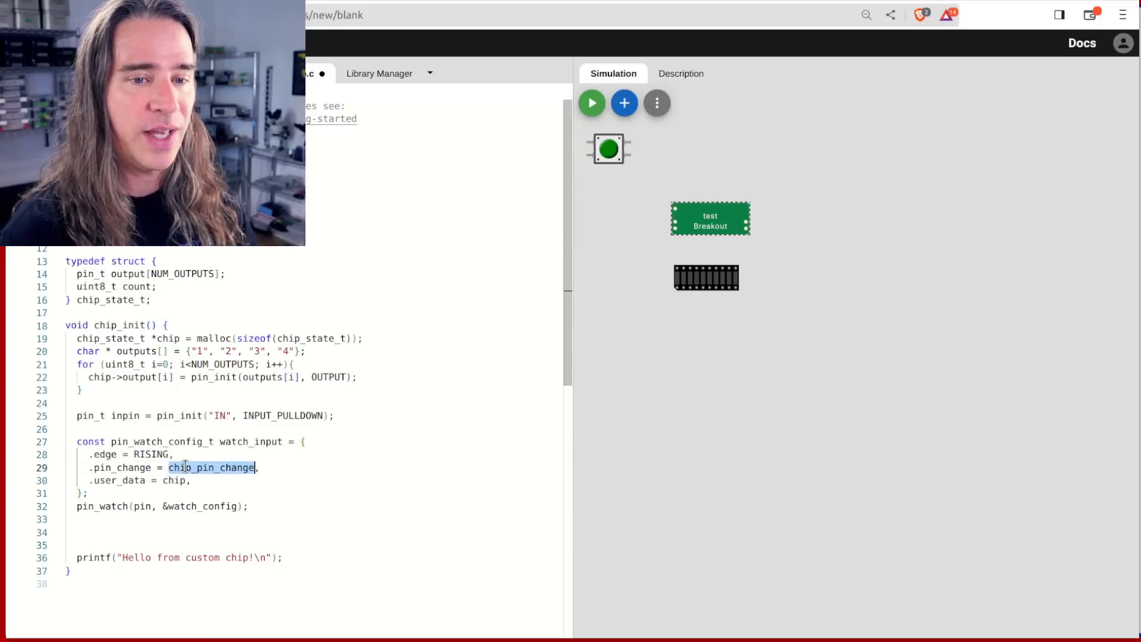
type("input_c")
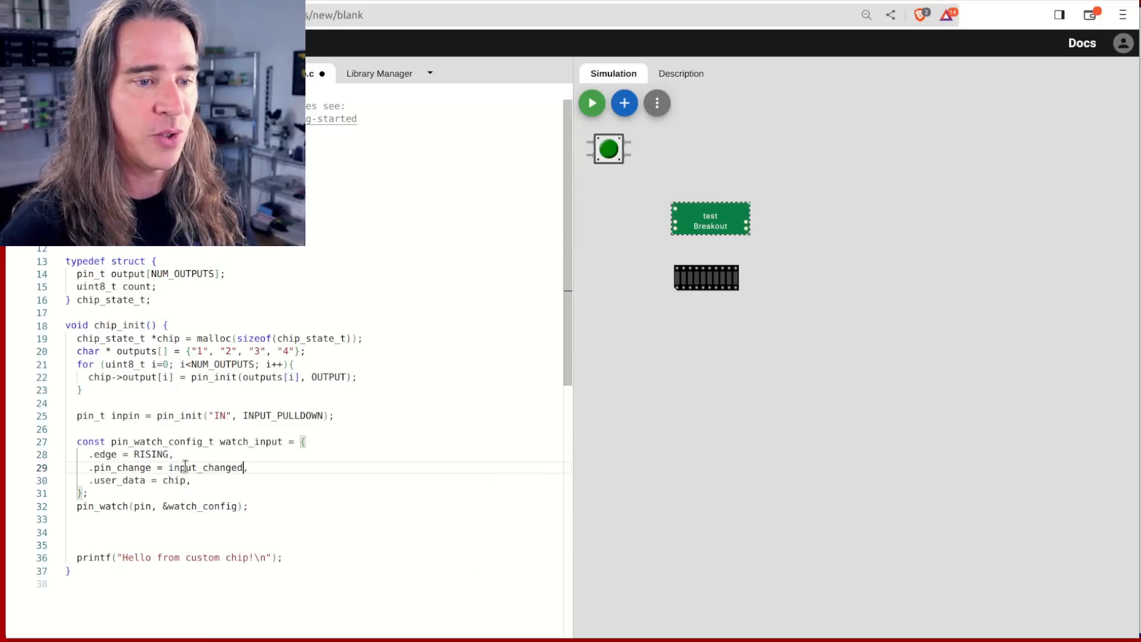
key("Down")
key("BackSpace")
key("BackSpace")
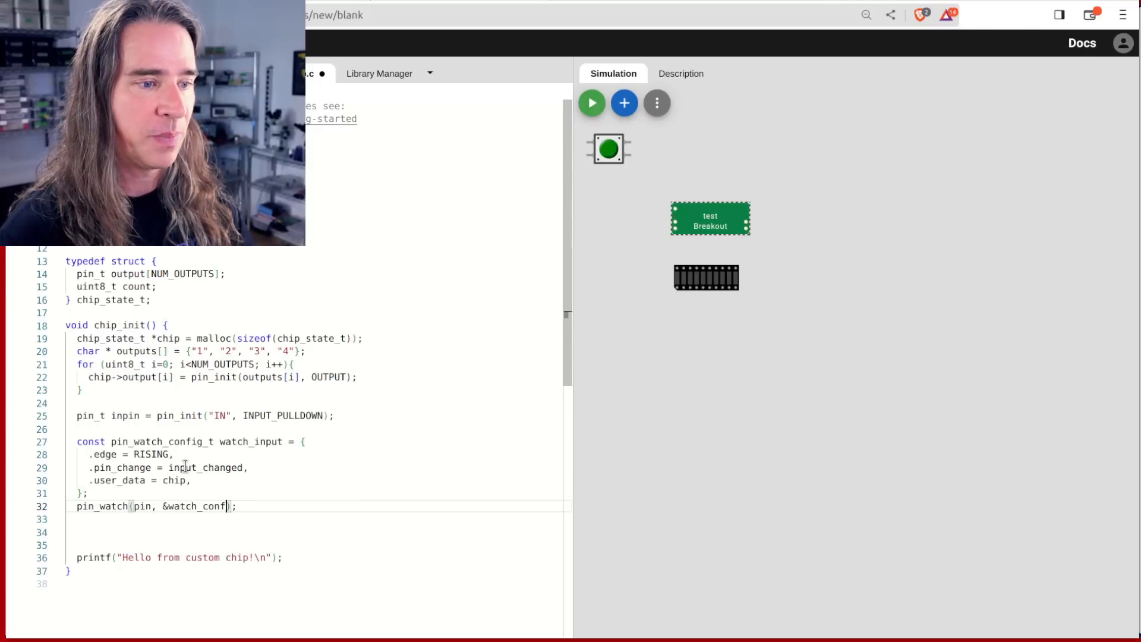
type("input")
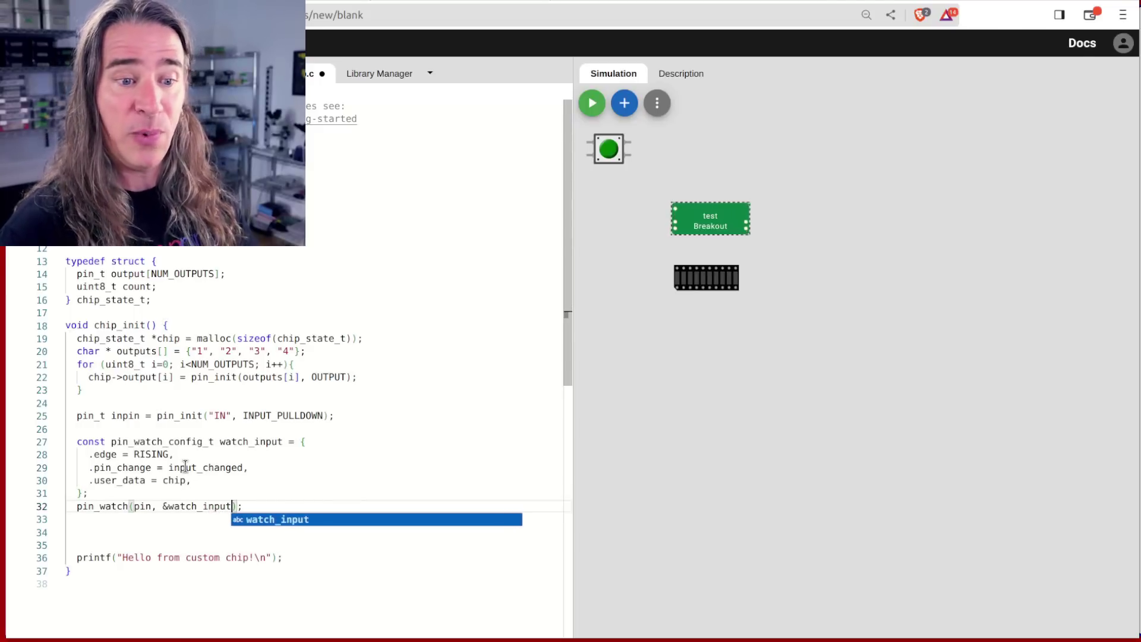
key("Return")
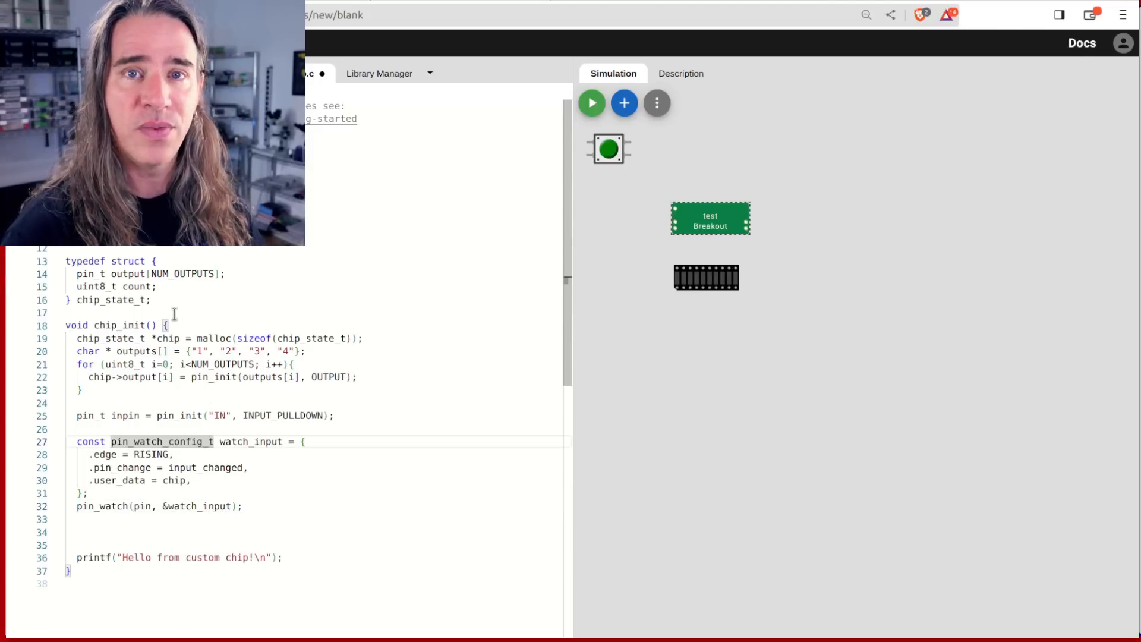
Copy the chip_pin_change callback signature from the GPIO docs and paste it above chip_init
left_click(176, 314)
key("alt+Tab")
left_click_drag(304, 235, 730, 246)
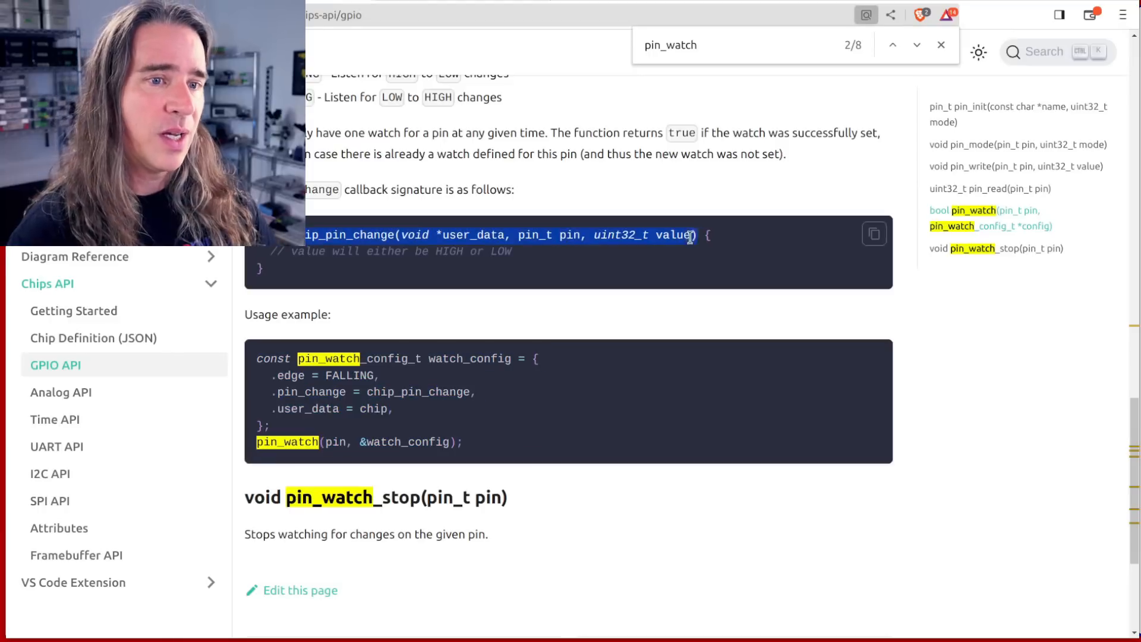
key("ctrl+c")
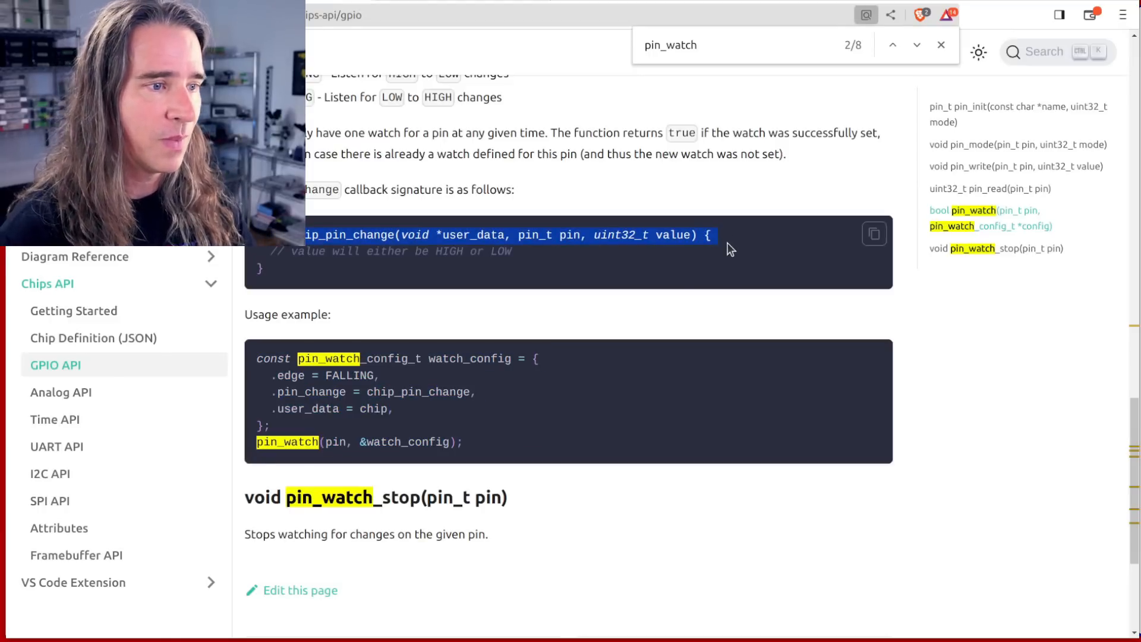
key("alt+Tab")
key("ctrl+v")
Rename the callback input_changed and cast user_data to a chip_state_t pointer
double_click(142, 324)
type("input_changed")
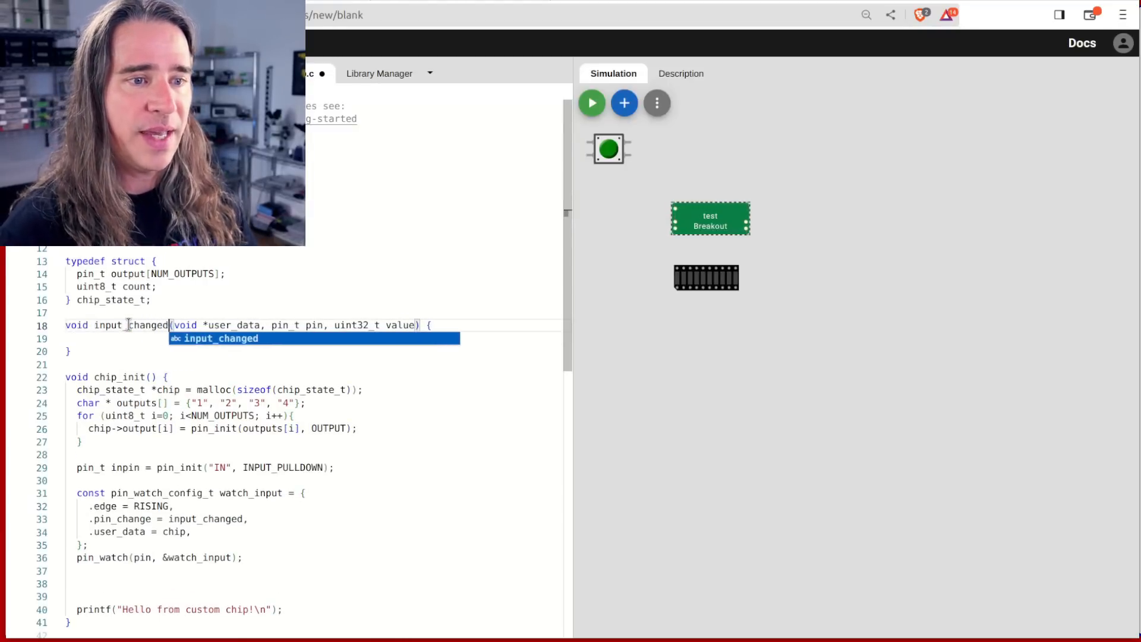
key("End")
key("Return")
type("chip_state_")
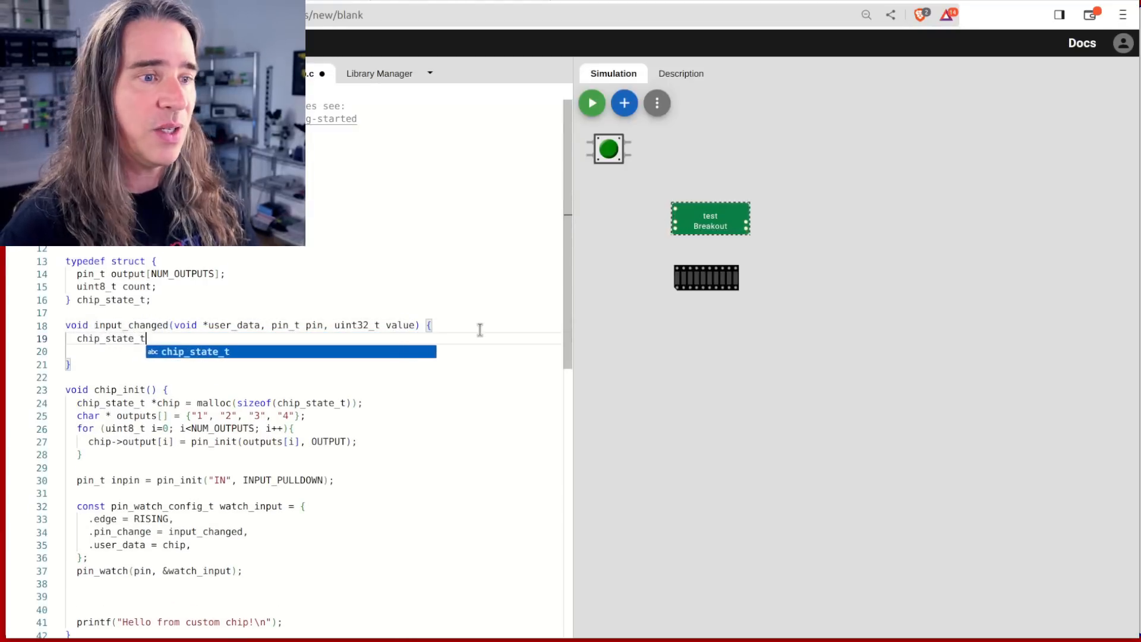
type("t* chip = (")
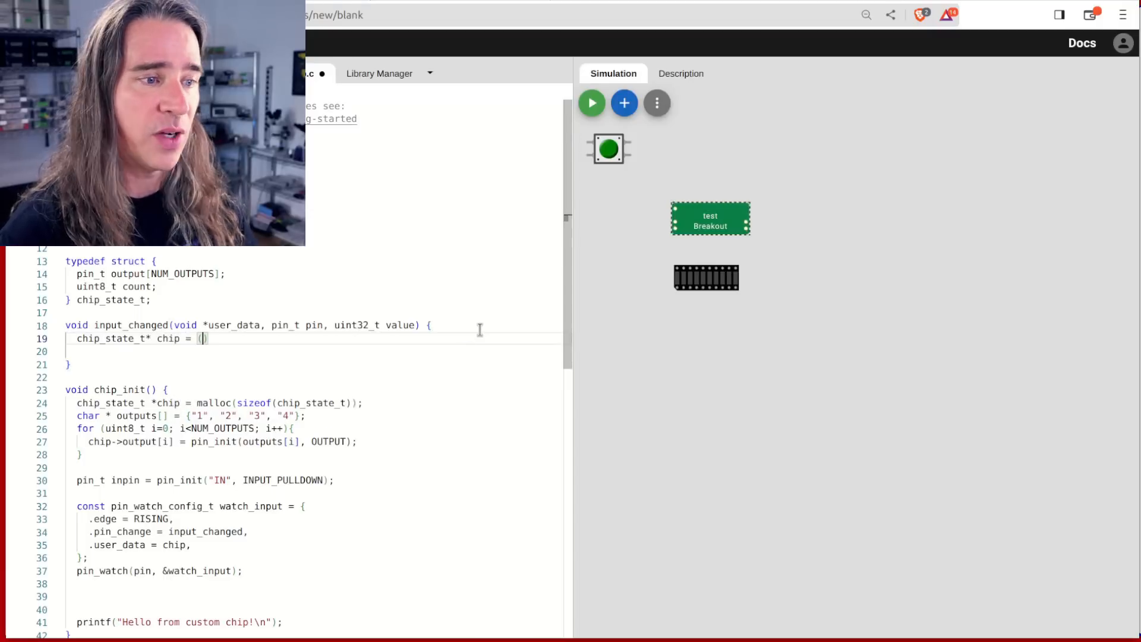
type("chip")
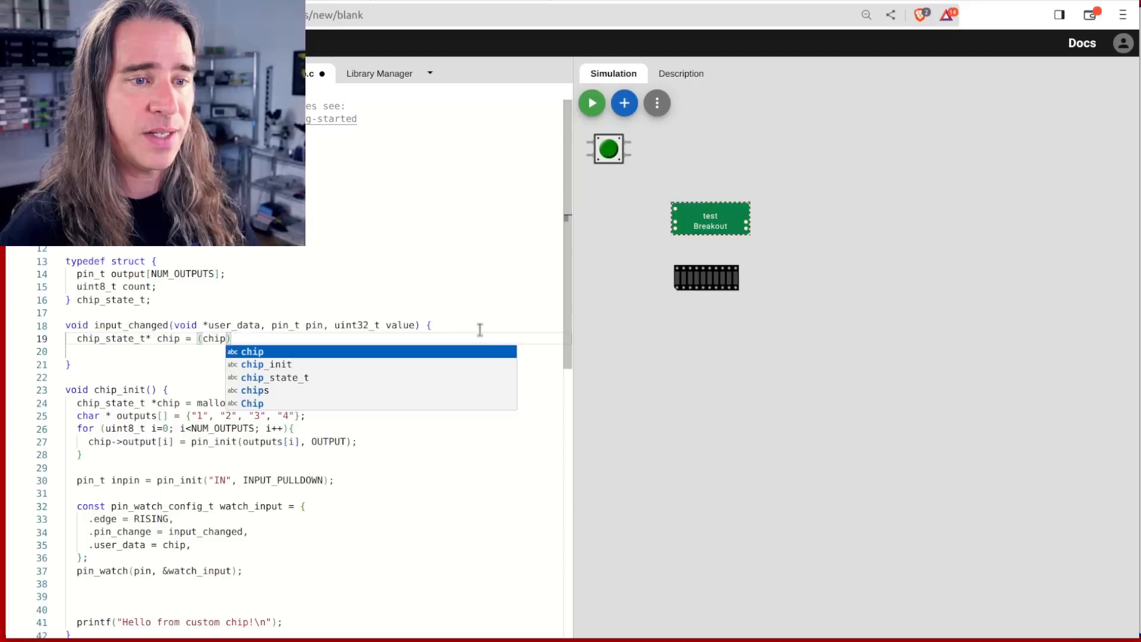
key("Down")
key("Down")
key("Return")
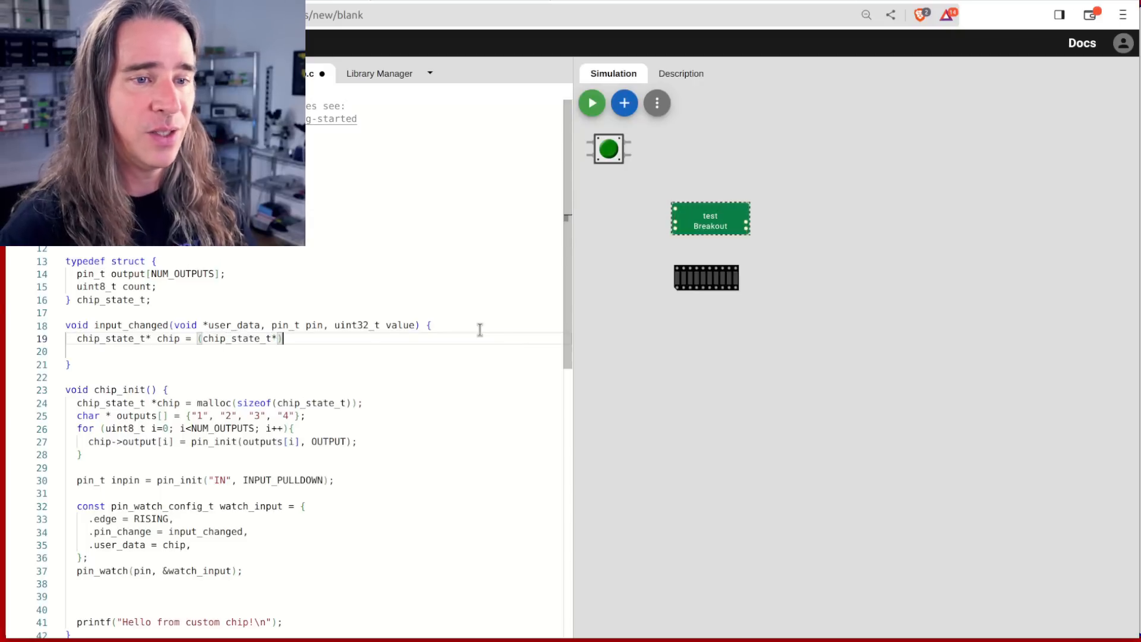
type("user")
key("Return")
type(";")
key("Return")
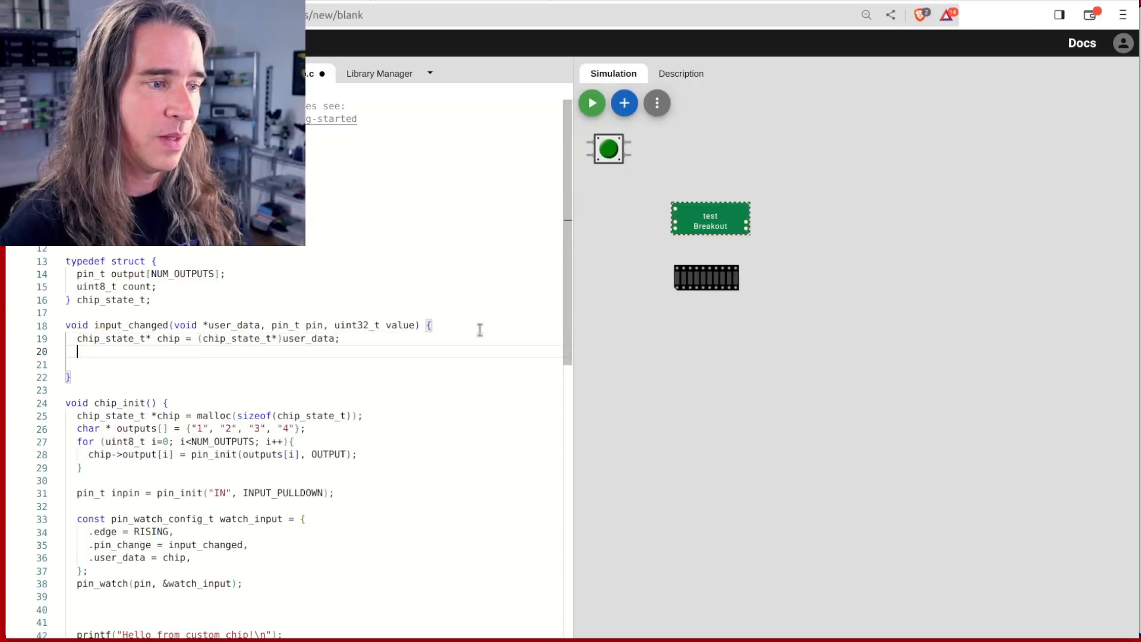
key("Return")
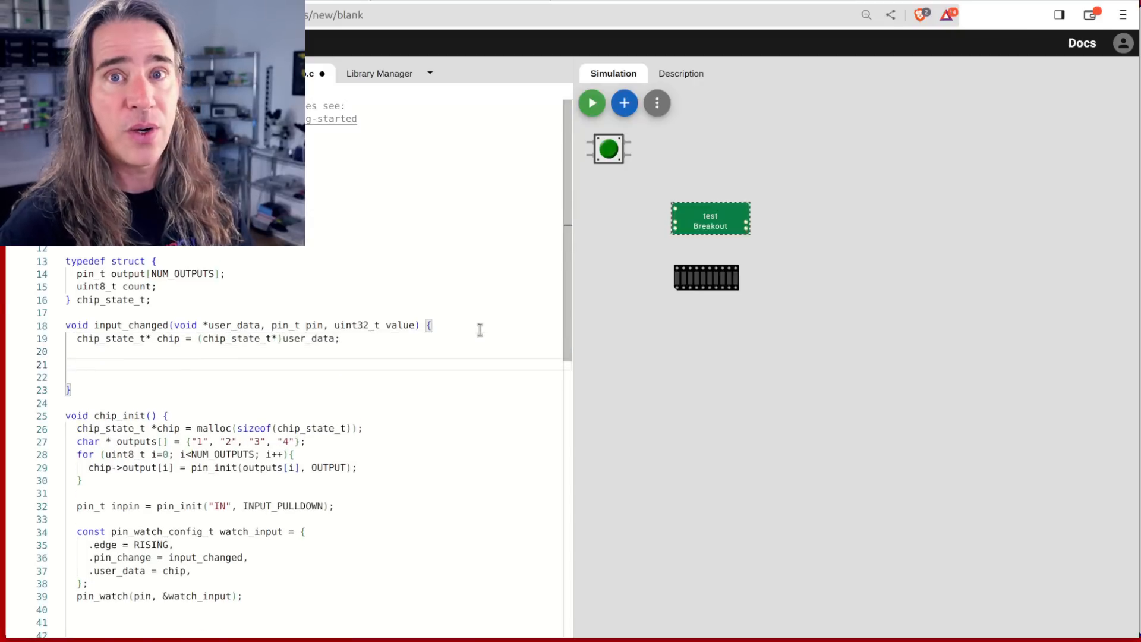
type("chip->count")
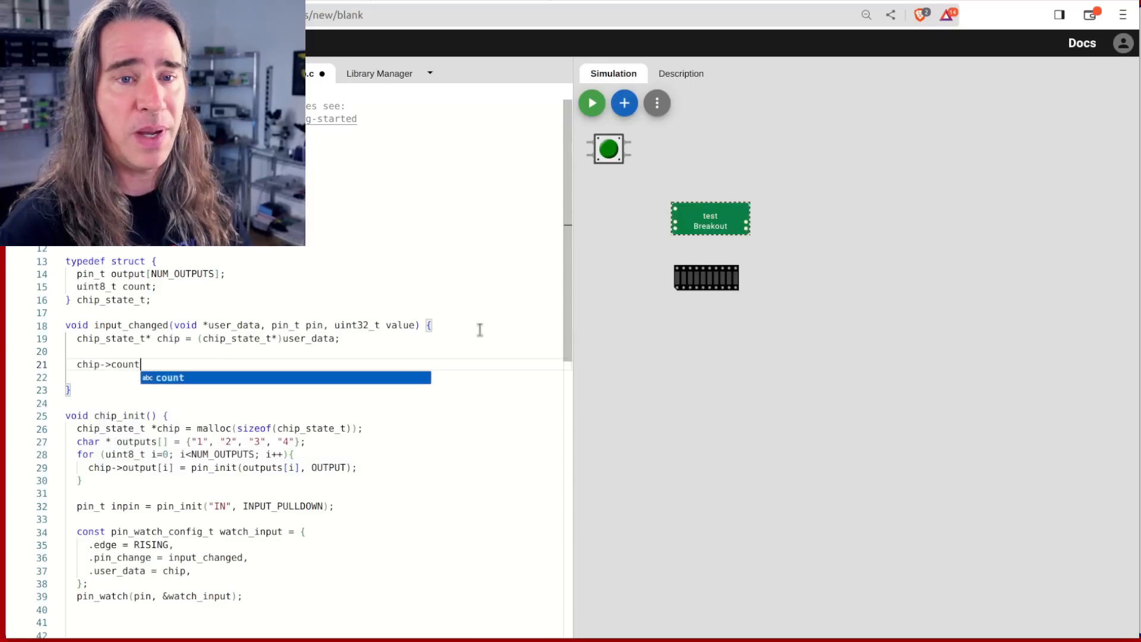
type("++;")
Increment the press count, reset it past NUM_OUTPUTS, and printf the current count
key("Return")
type("if (")
type("chip")
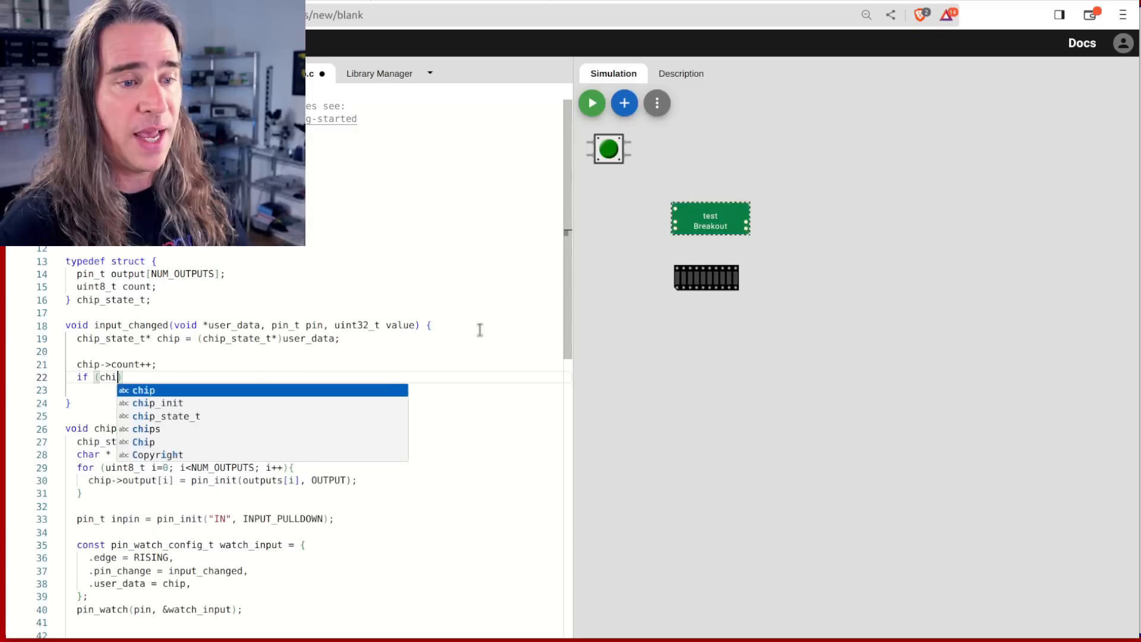
type("->count > NUM_OUTPUTS) {")
key("Return")
type("chip-")
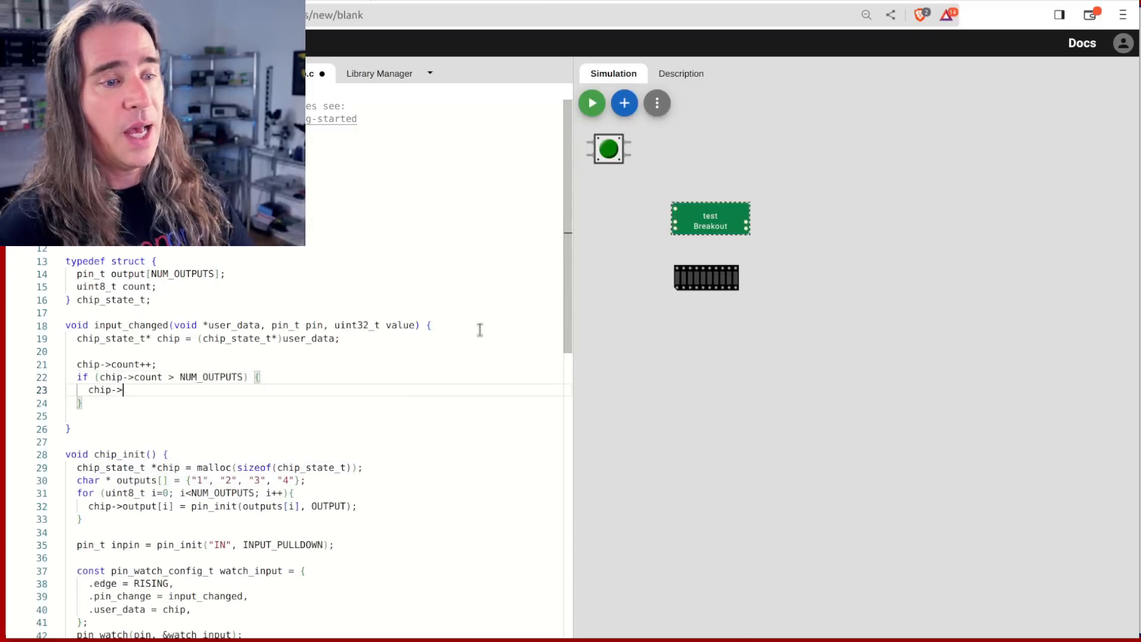
type(">count = 0;")
key("Down")
key("End")
key("Return")
key("Return")
type("pri")
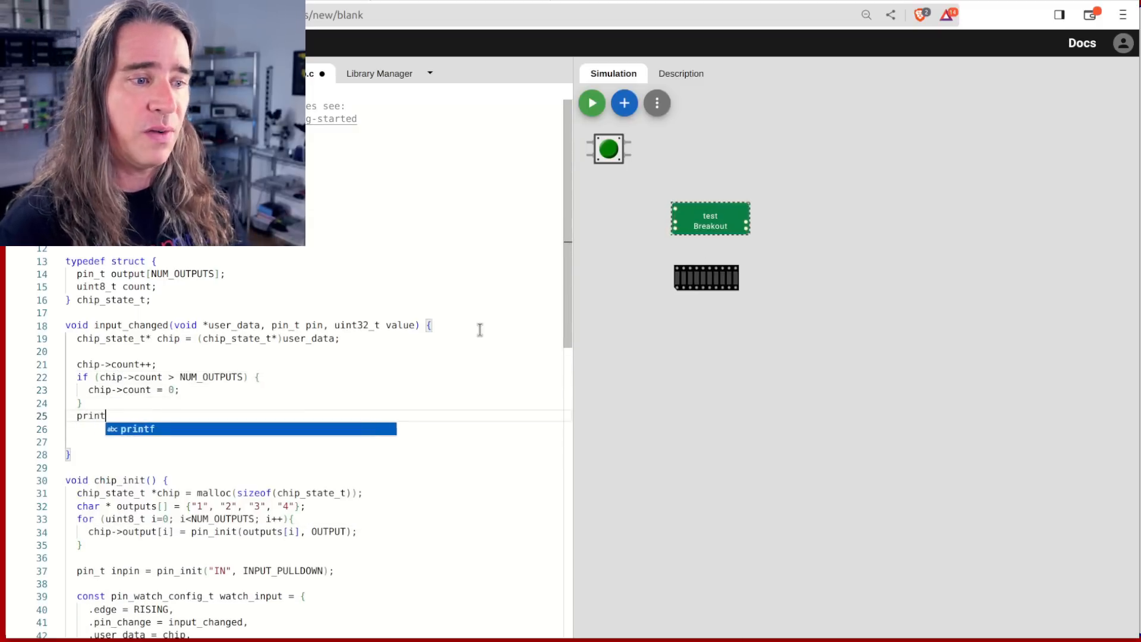
type("ntf(\"count now %i\\n\", chip->count);")
key("Return")
type("for (")
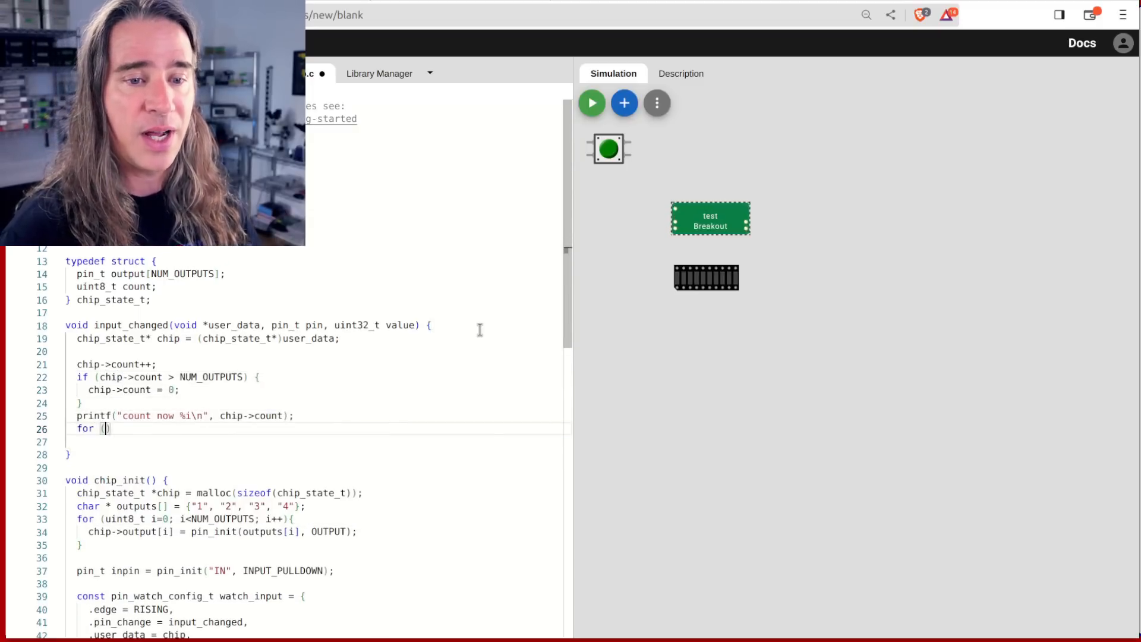
type("uint8_t i=0; i<NUM_OUTPUTS; ")
type("i++) {")
Loop clearing all outputs, then pin_write only the output matching the count high
key("Return")
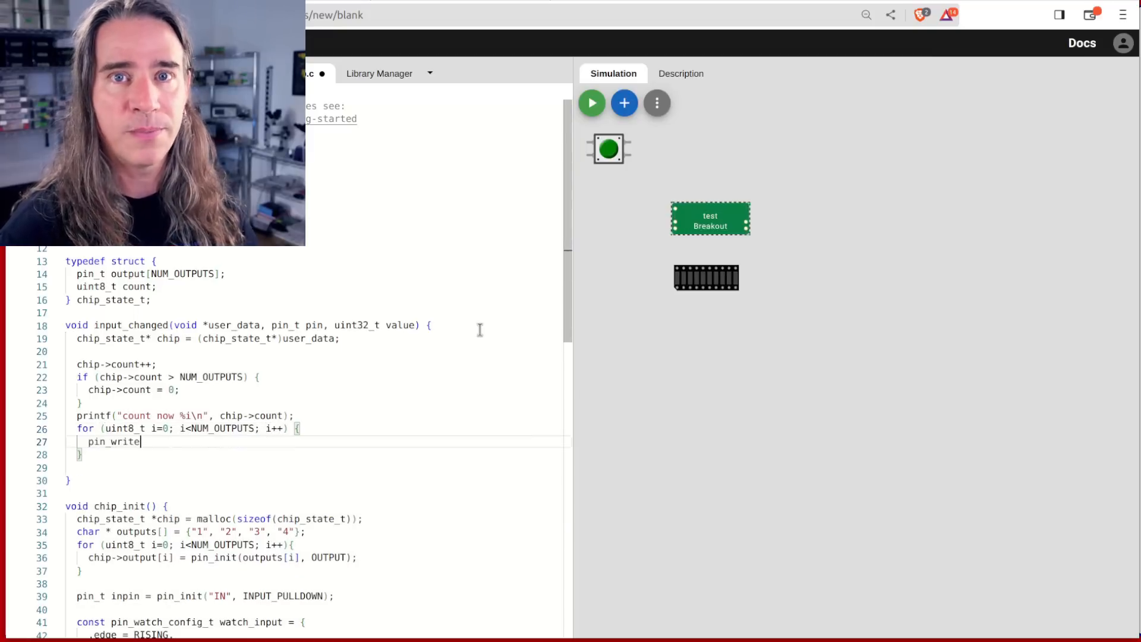
type("pin_write(chip->output[i], LOW);")
key("Down")
key("Return")
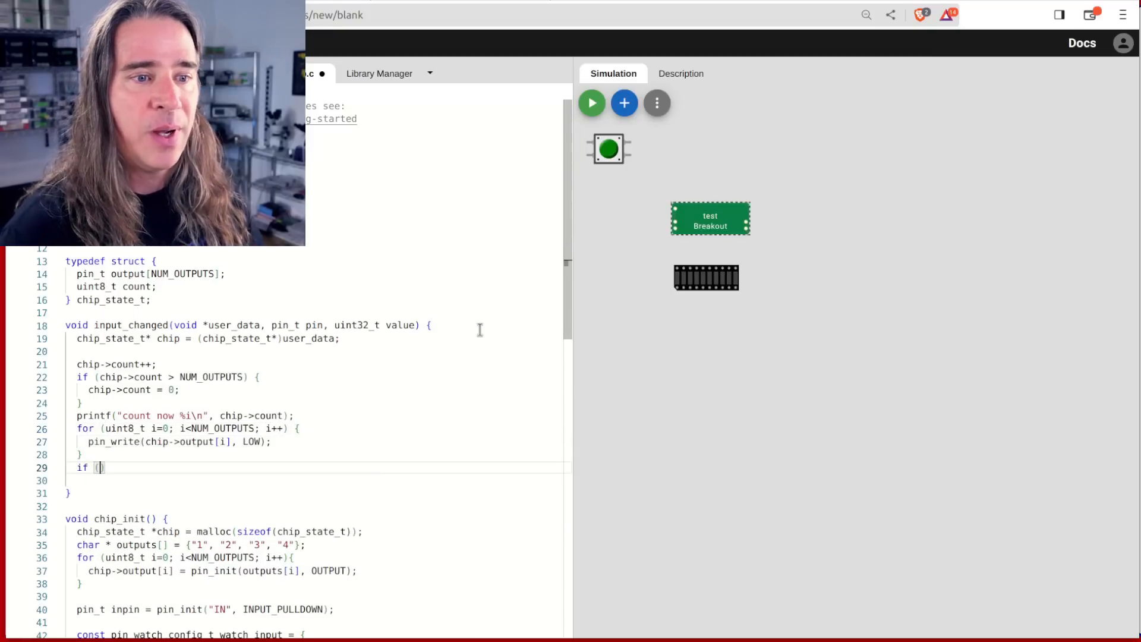
type("chip->count) {")
key("Return")
type("pin_write(chip->t")
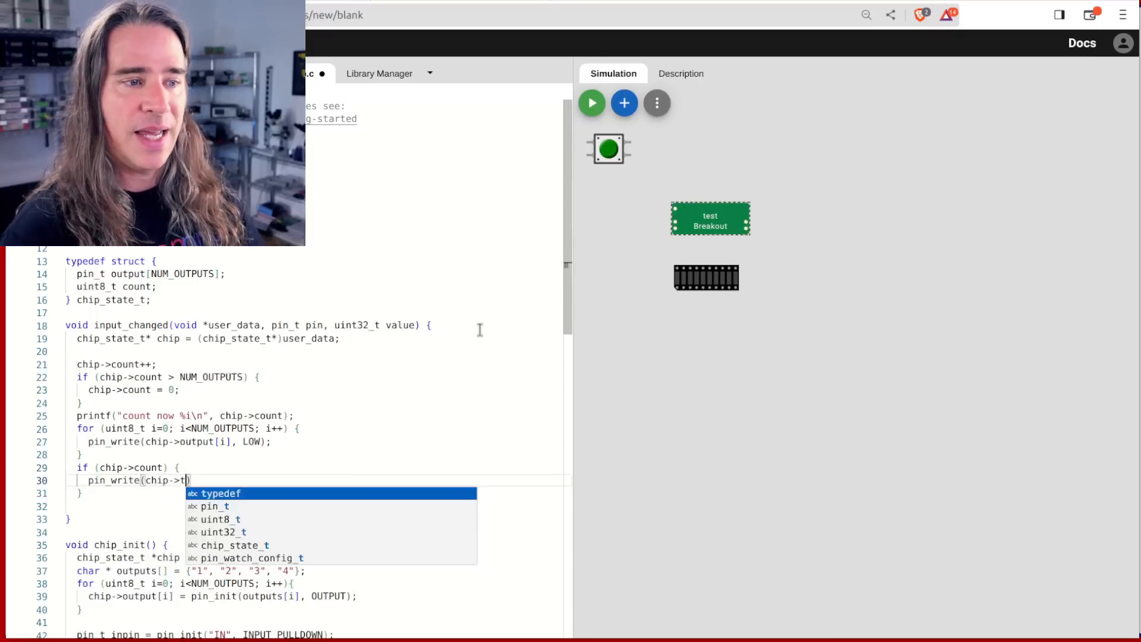
key("BackSpace")
type("output[")
type("chip")
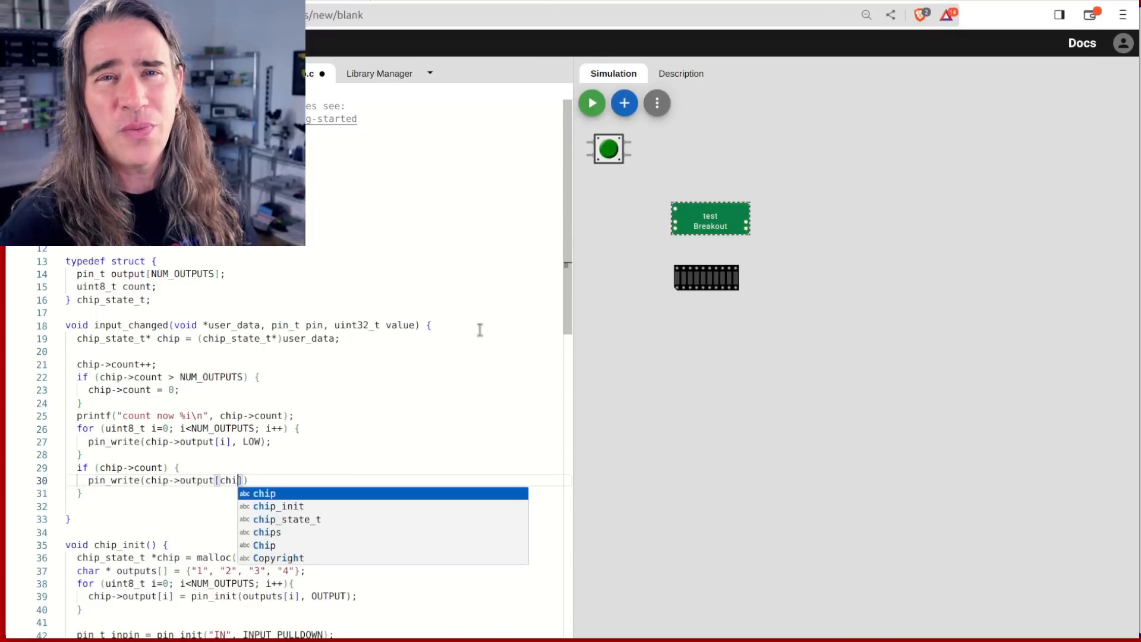
type("->")
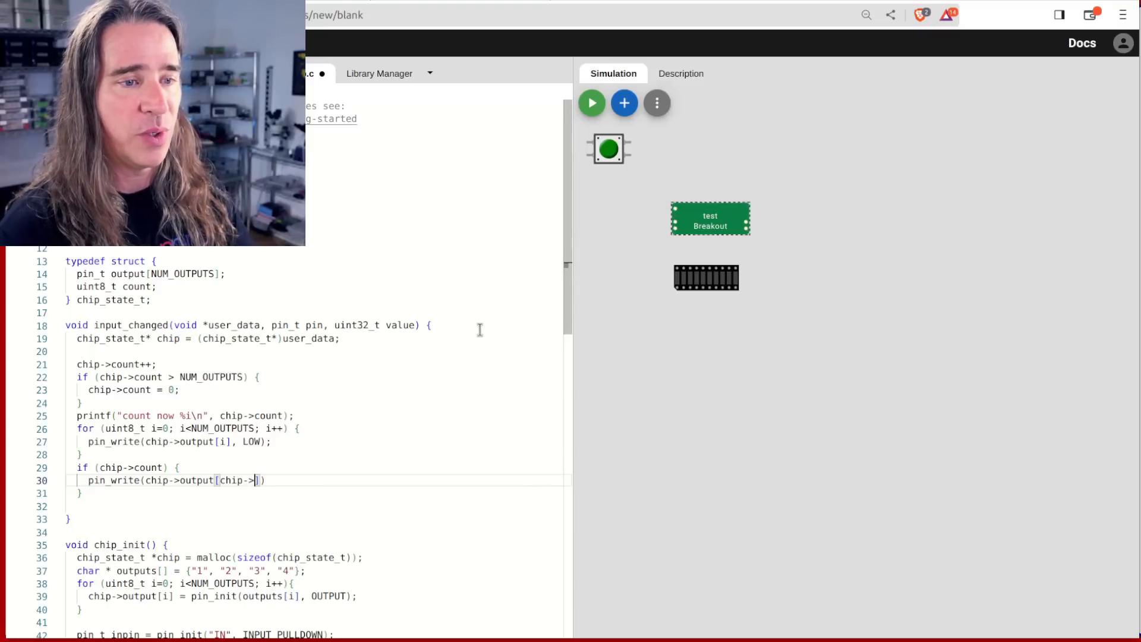
type("count - 1")
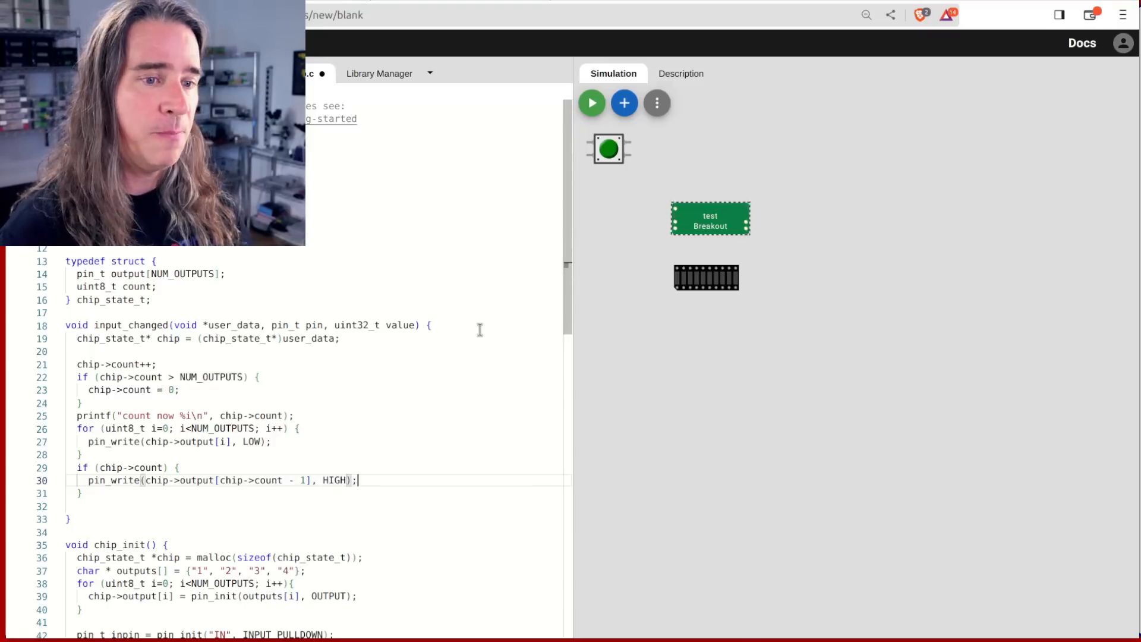
key("Down")
key("Down")
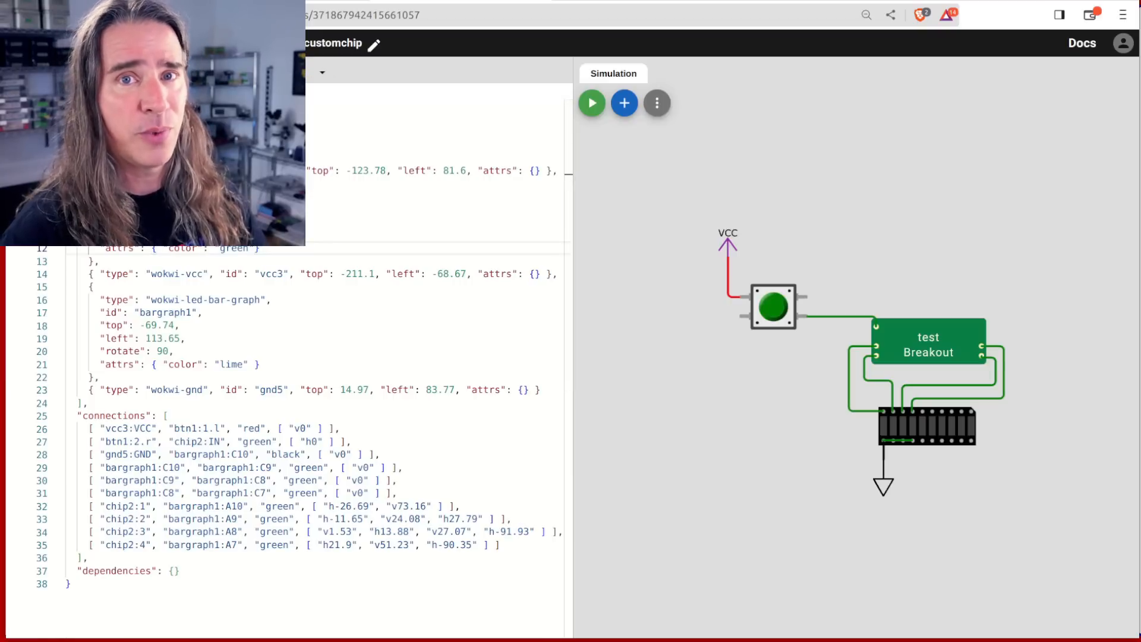
Run the simulation, press the pushbutton seven times cycling counts 0–4, then stop it and show diagram.json
left_click(321, 118)
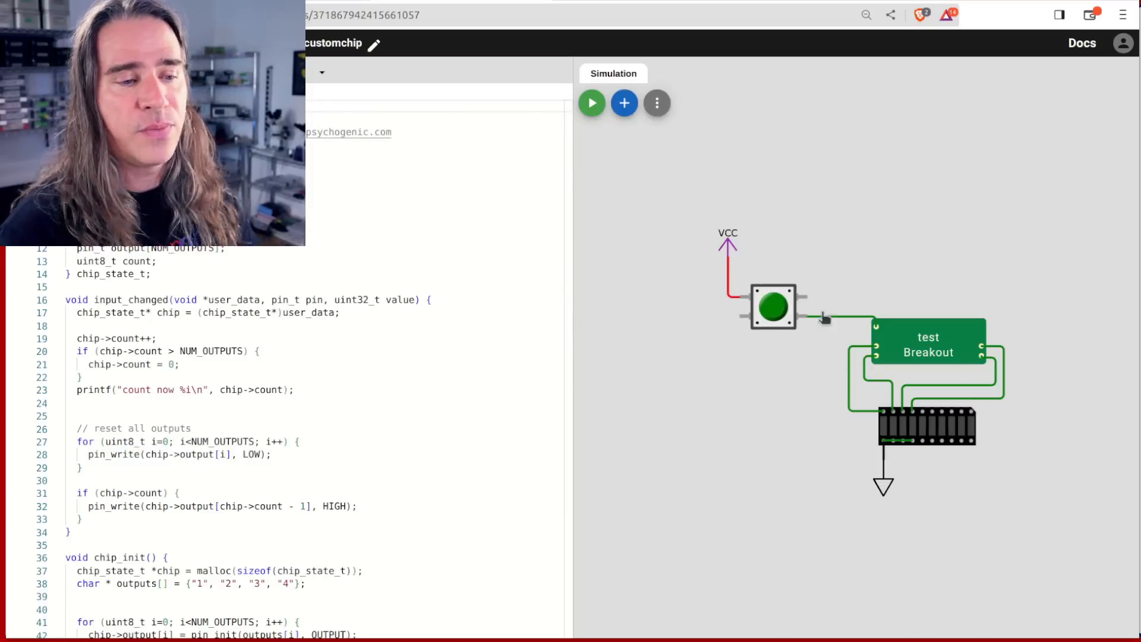
left_click(775, 309)
left_click(621, 205)
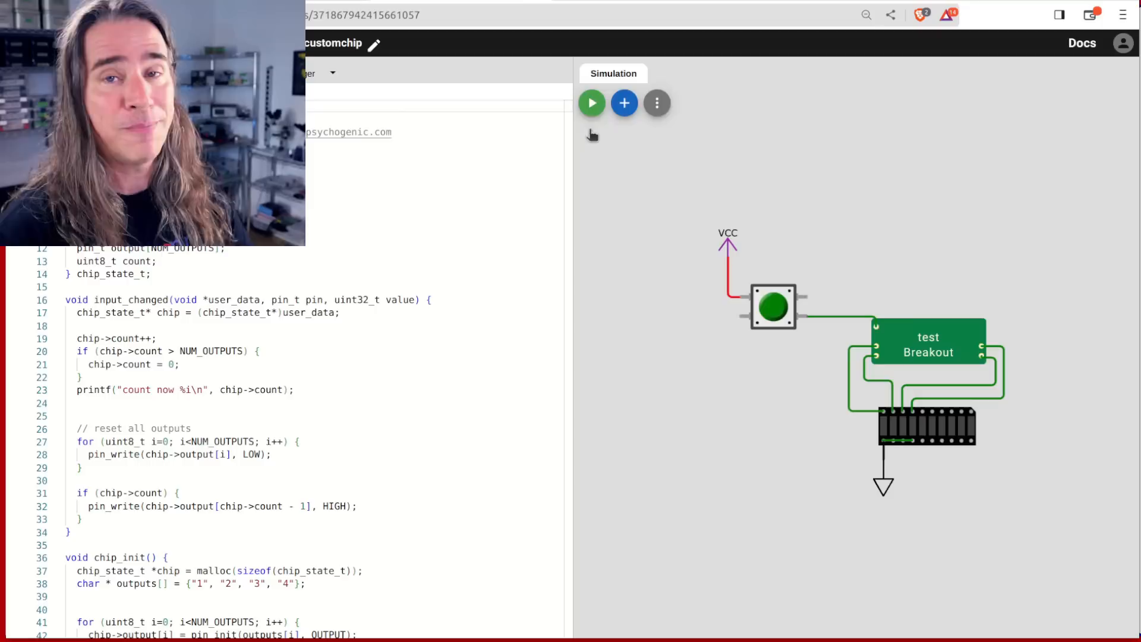
left_click(591, 103)
left_click(773, 308)
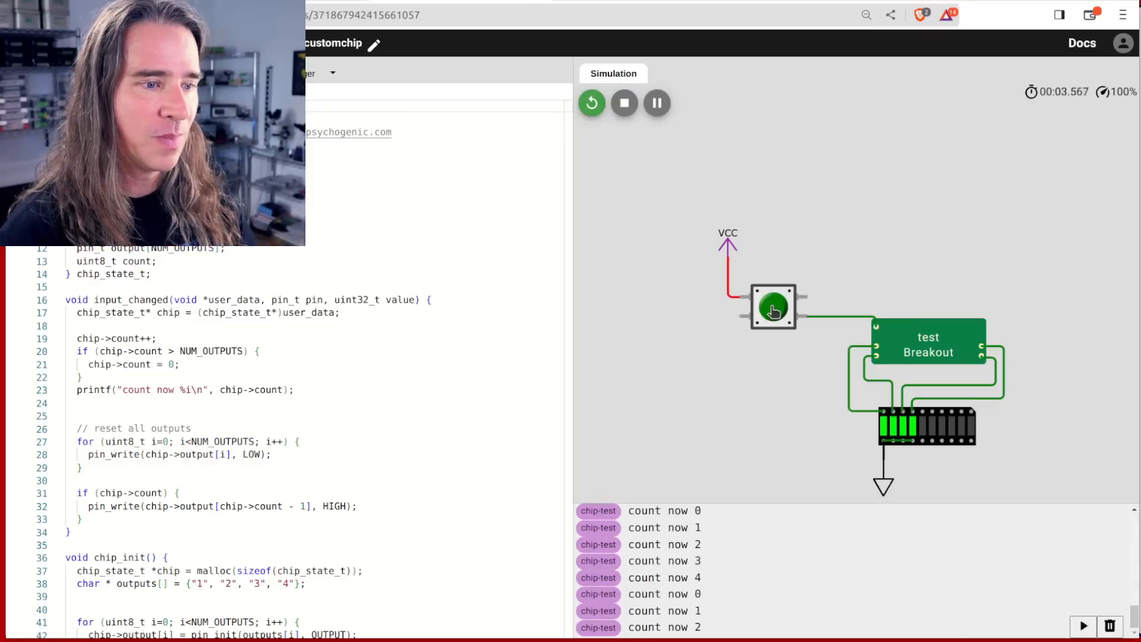
left_click(774, 309)
left_click(774, 309)
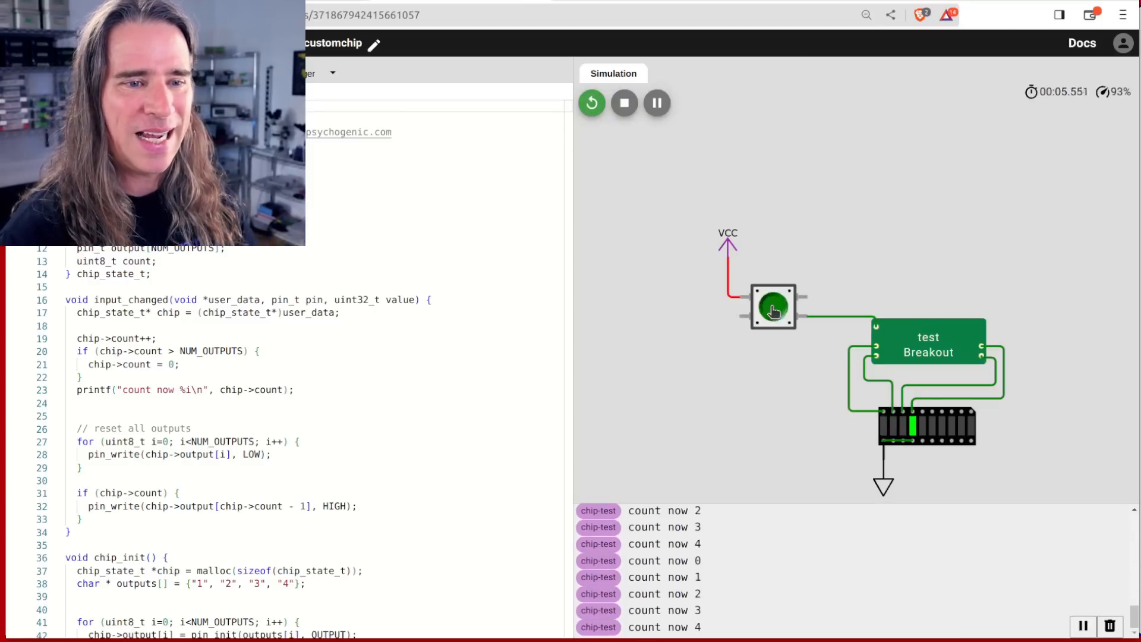
left_click(774, 308)
left_click(775, 309)
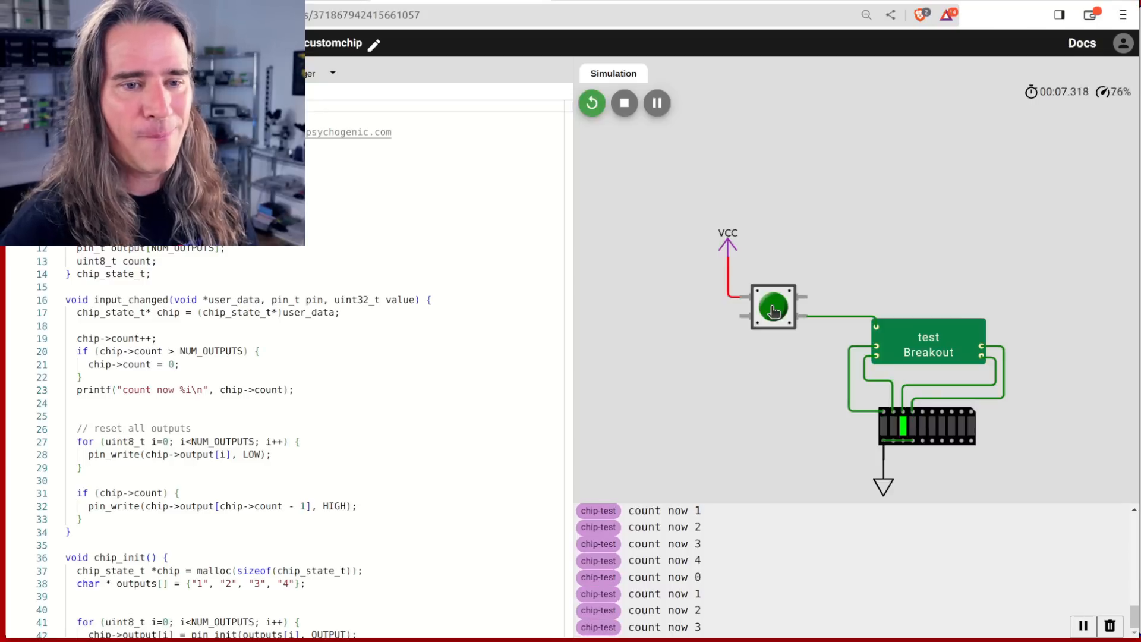
left_click(774, 308)
left_click(774, 309)
left_click(774, 308)
left_click(774, 309)
left_click(773, 309)
left_click(774, 309)
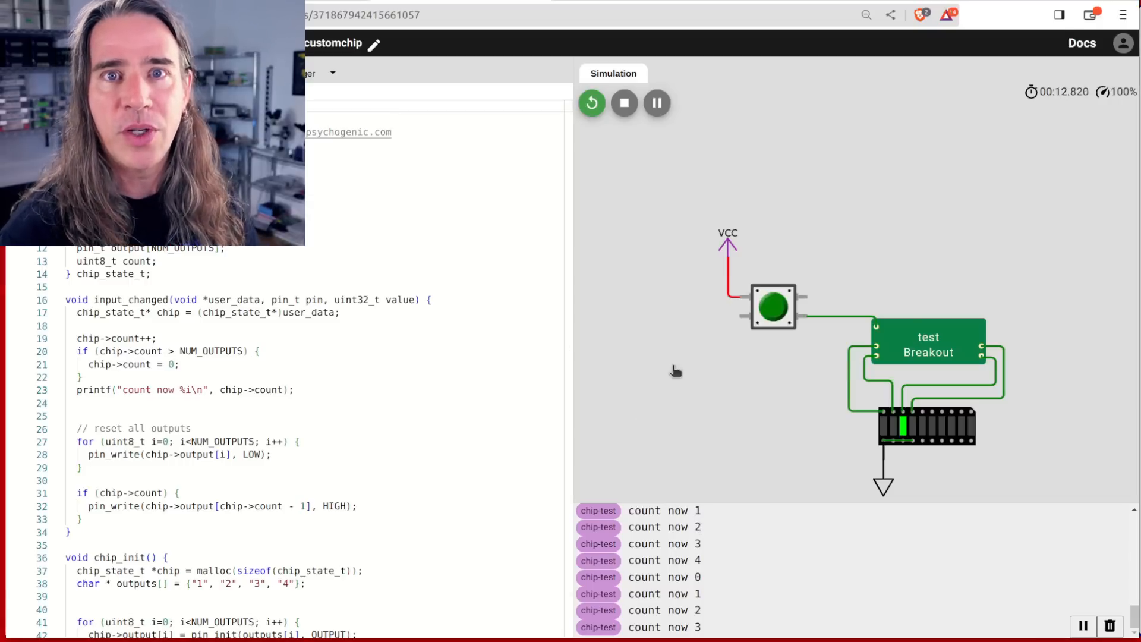
left_click(623, 102)
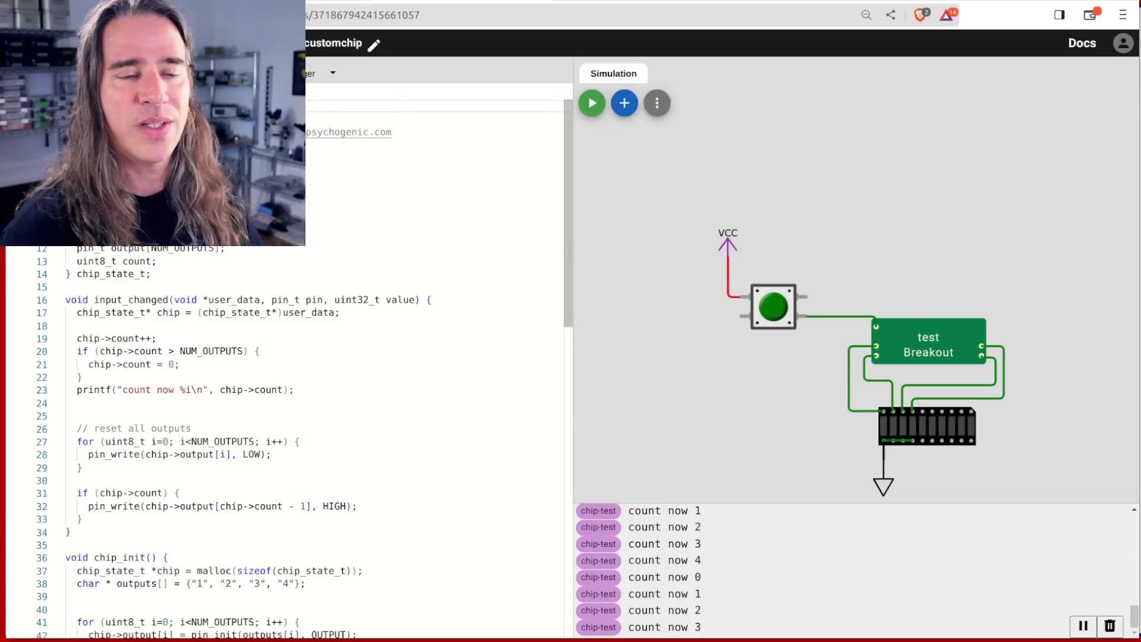
left_click(267, 73)
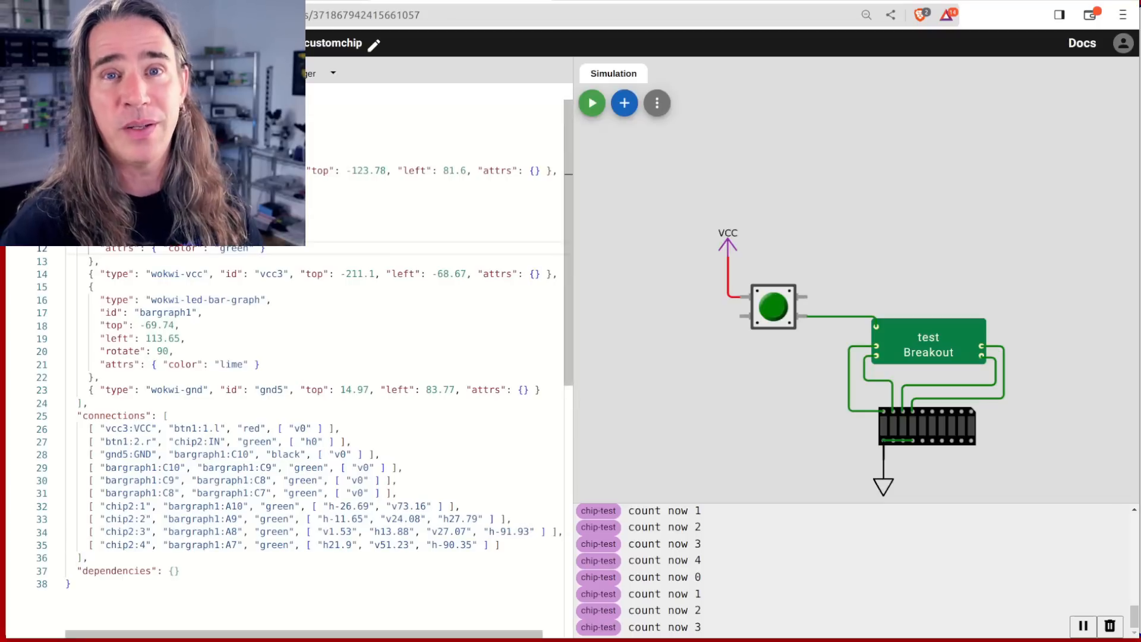
Set the pushbutton's bounce attribute to 0 in diagram.json, save, and disable contact bounce
left_click(253, 250)
type(", \"bo")
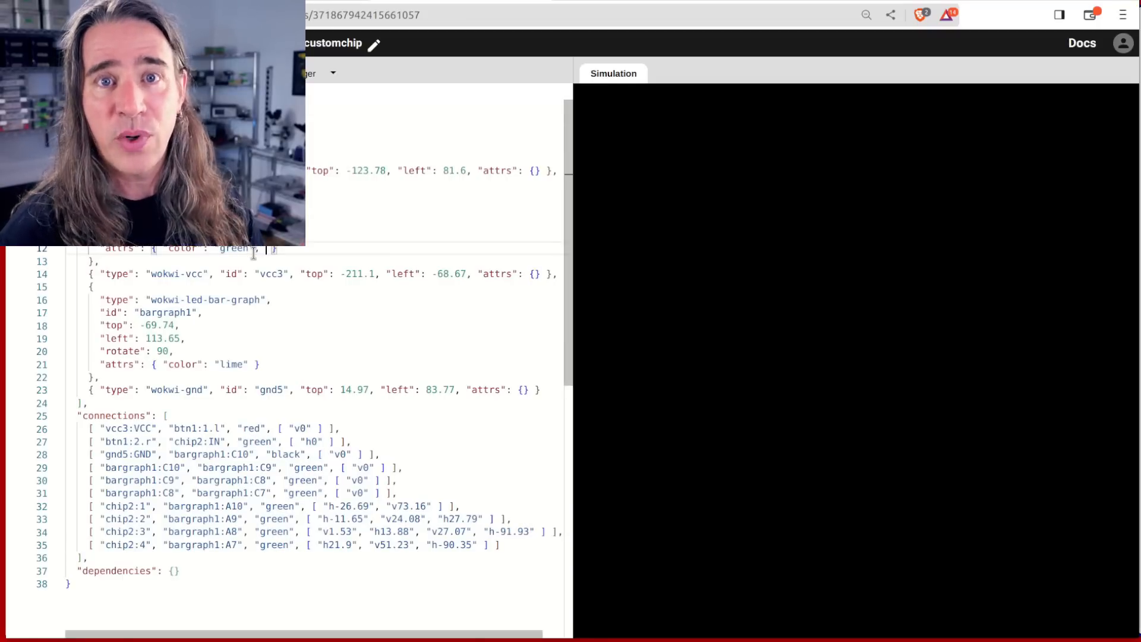
type("un")
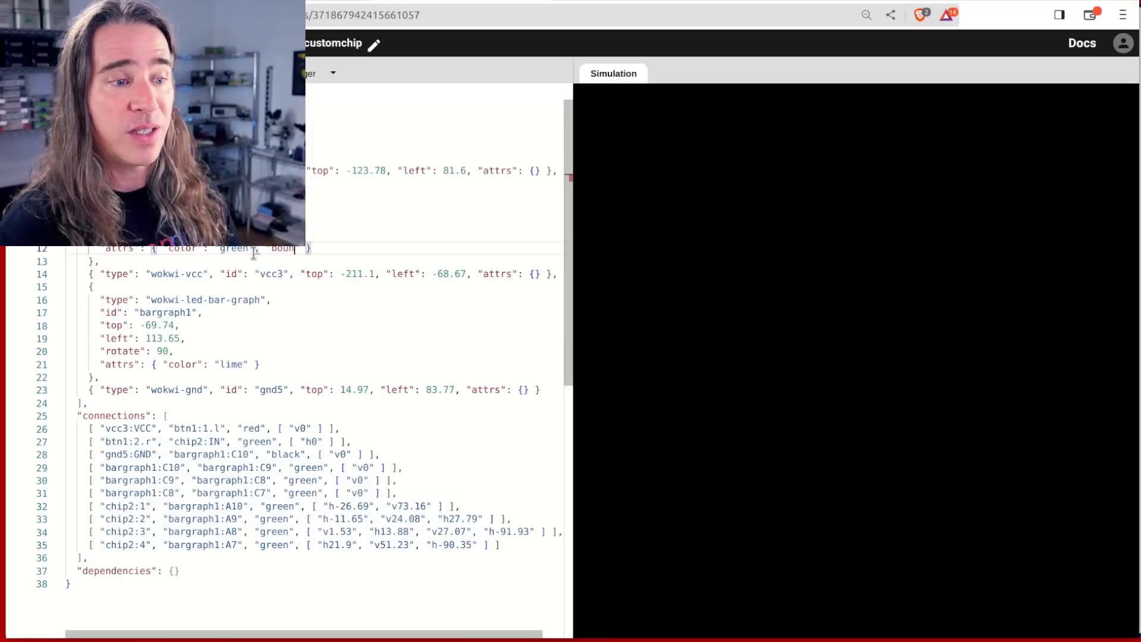
type("\": \"0")
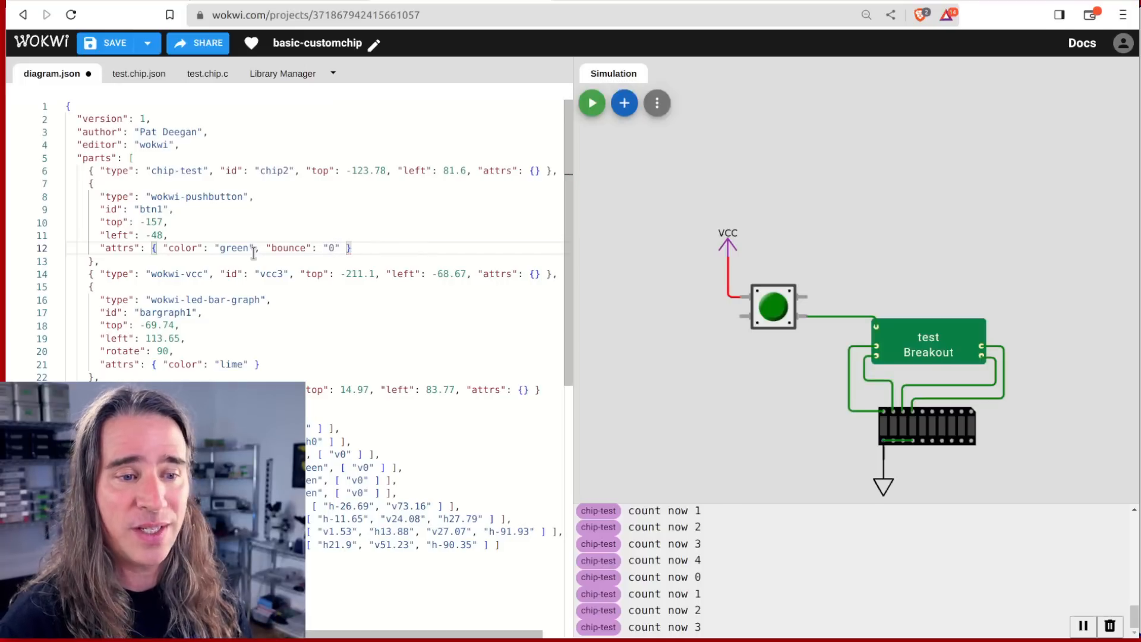
key("ctrl+s")
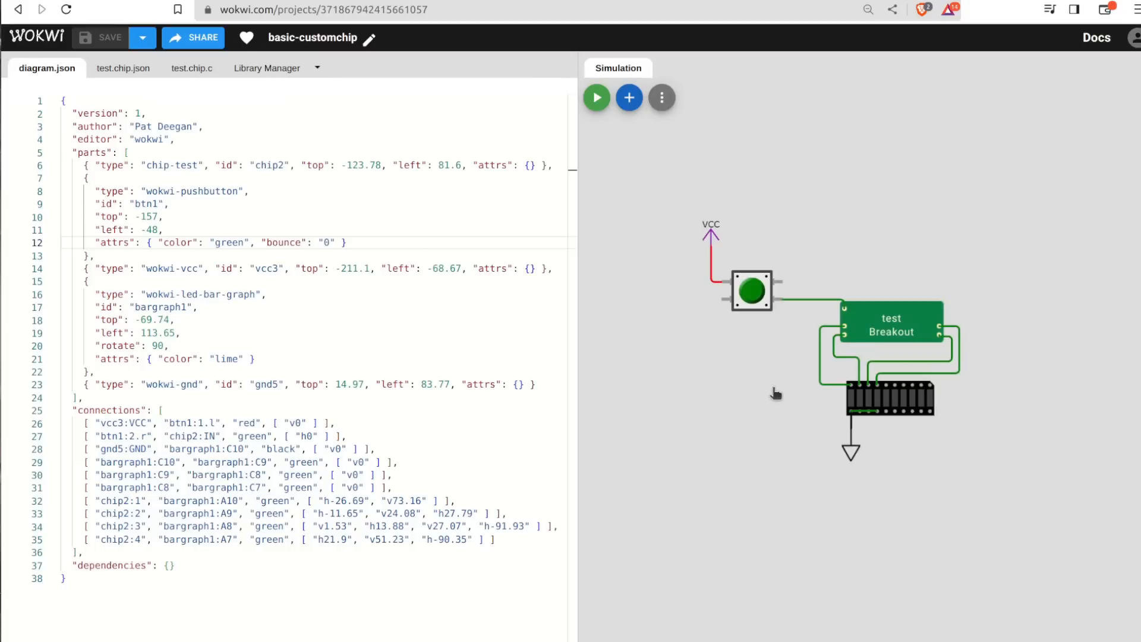
scroll(789, 305, "up", 1)
left_click(752, 290)
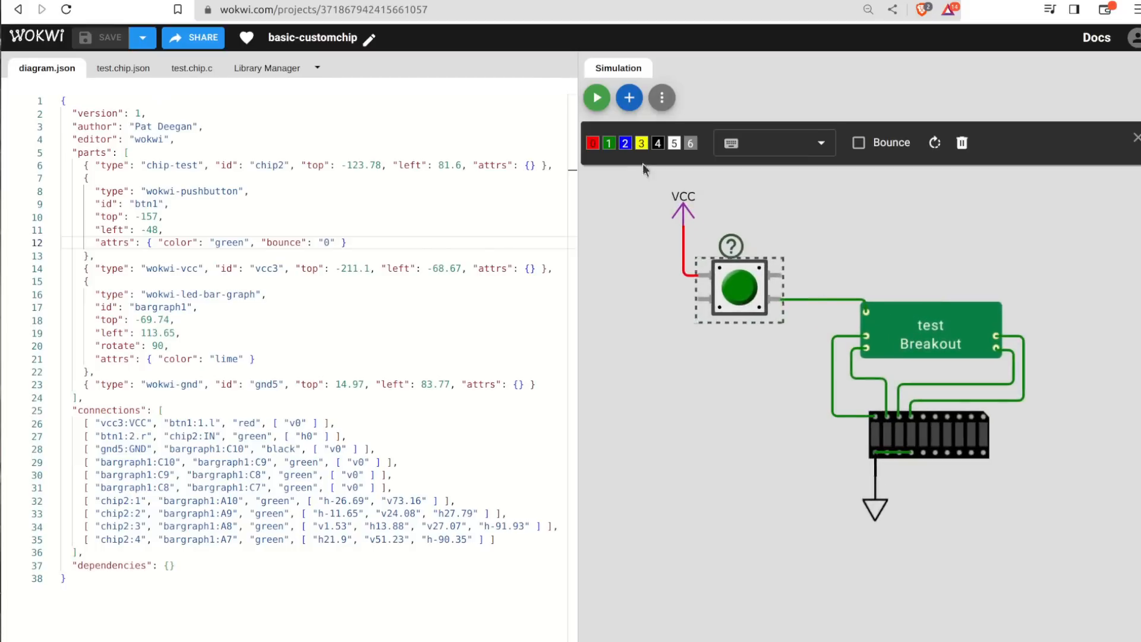
left_click(857, 143)
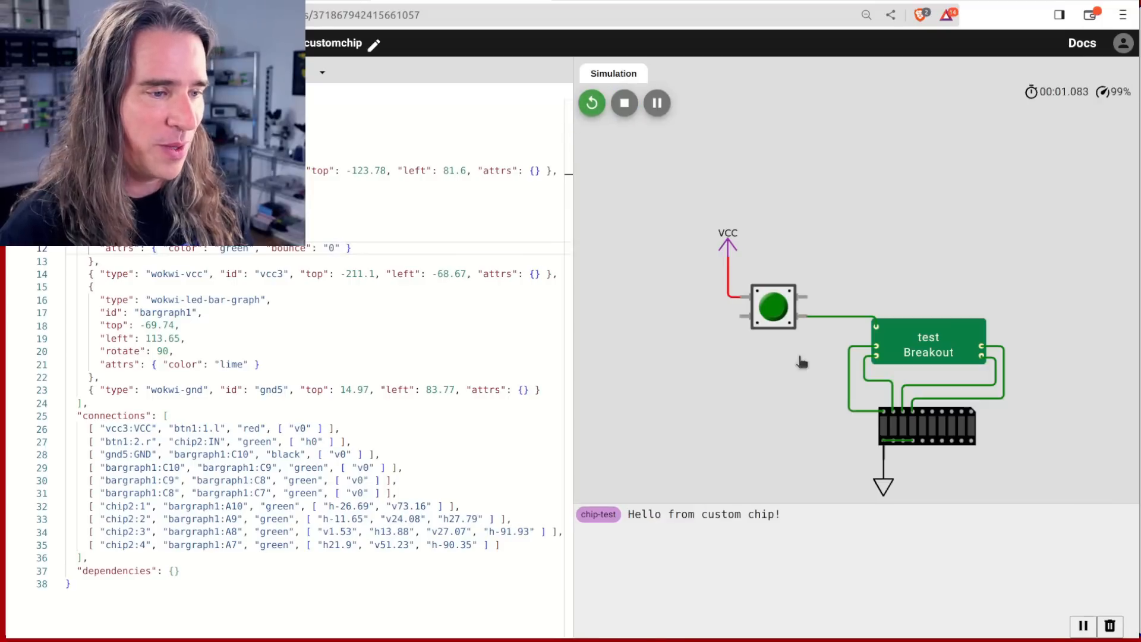
Press the pushbutton six times, logging 'count now' 0–4 cleanly and lighting successive bar-graph LEDs
left_click(781, 312)
left_click(781, 312)
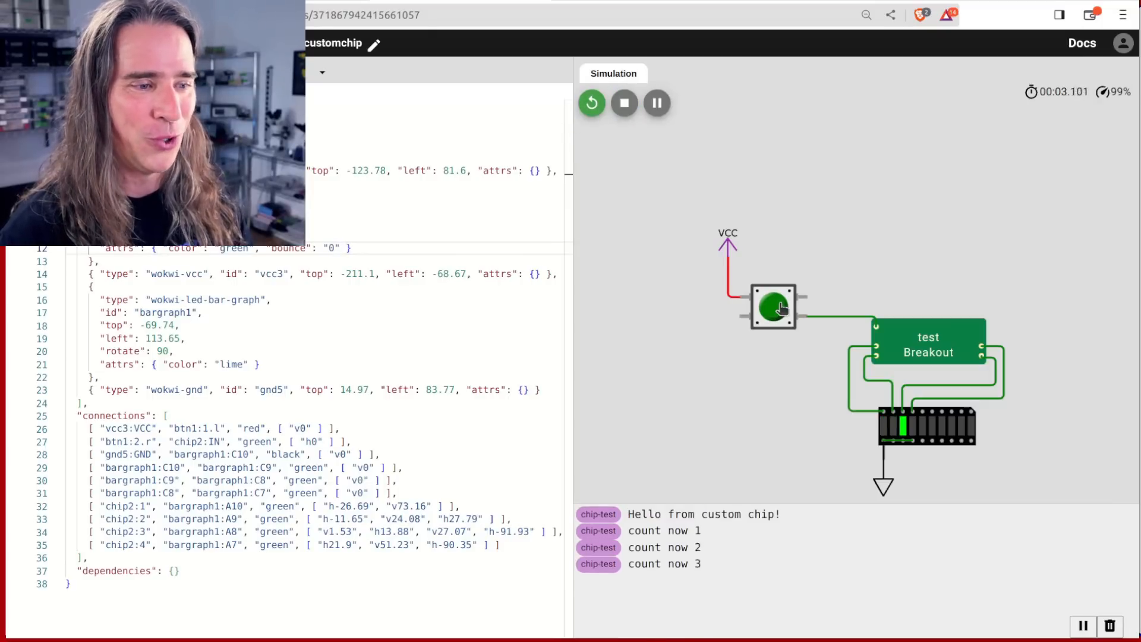
left_click(780, 310)
left_click(782, 309)
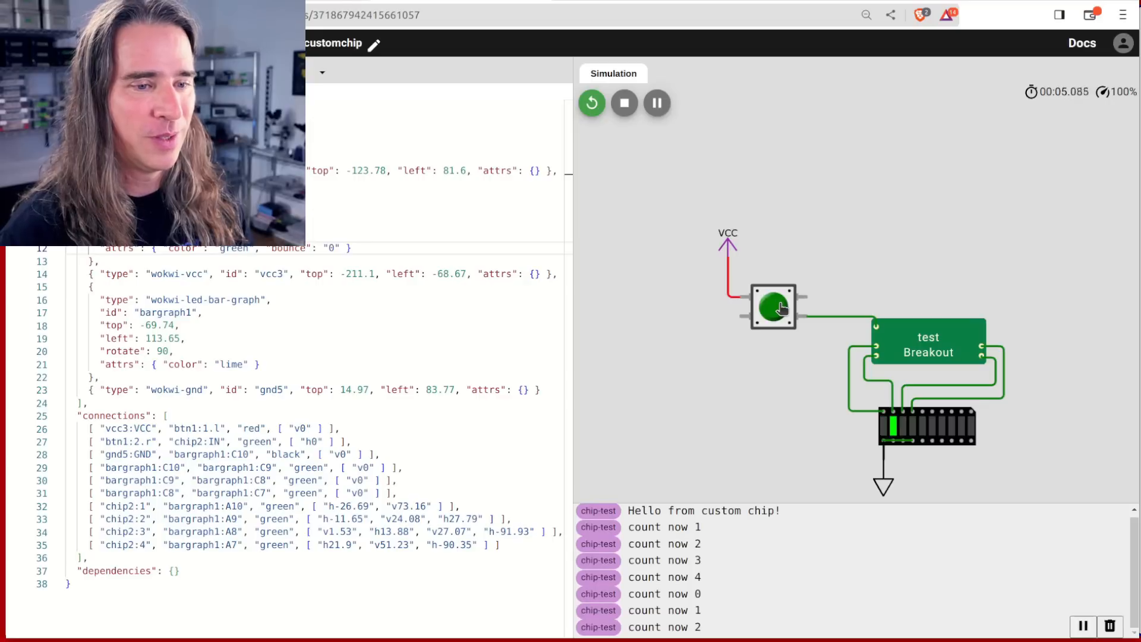
left_click(781, 309)
left_click(782, 309)
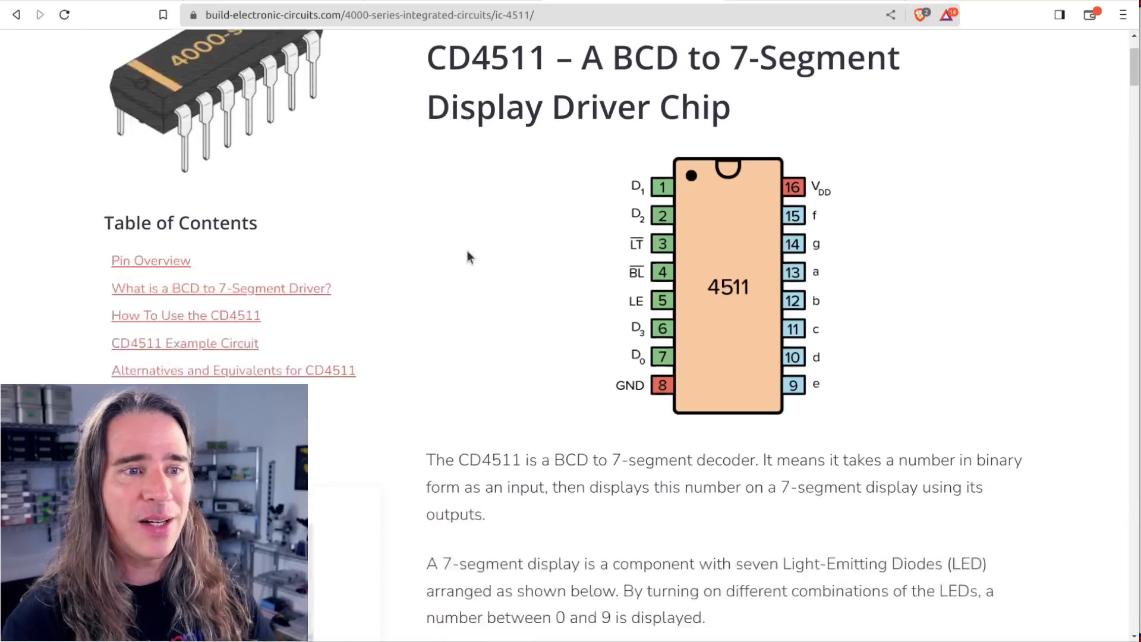
scroll(469, 257, "down", 5)
scroll(469, 257, "down", 8)
scroll(468, 258, "down", 8)
scroll(468, 257, "down", 8)
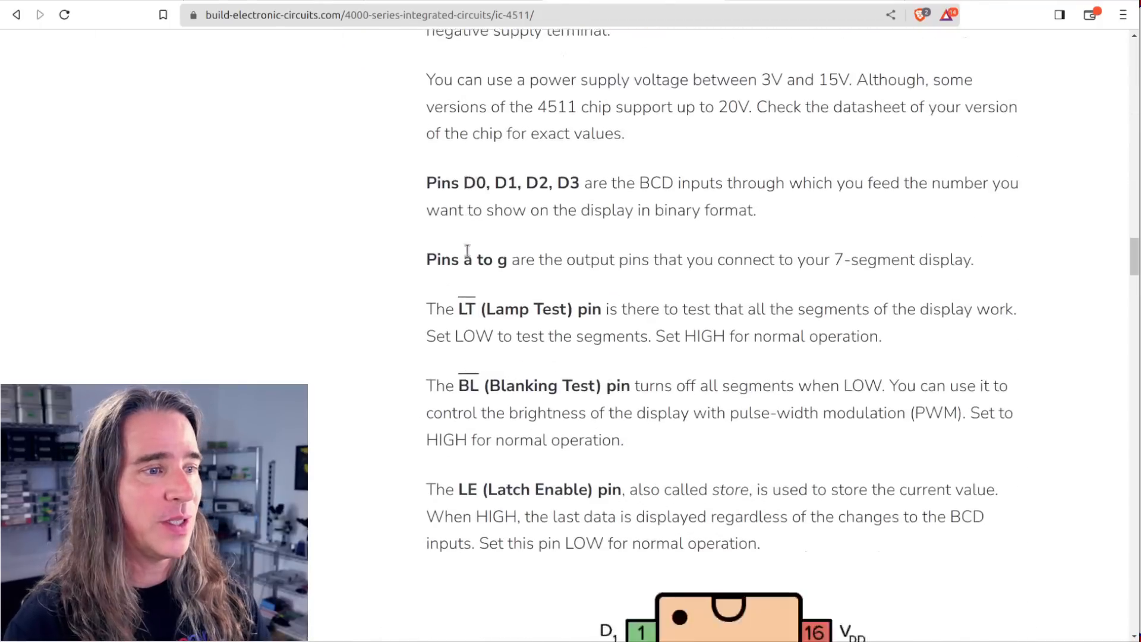
scroll(469, 257, "down", 5)
scroll(469, 256, "down", 6)
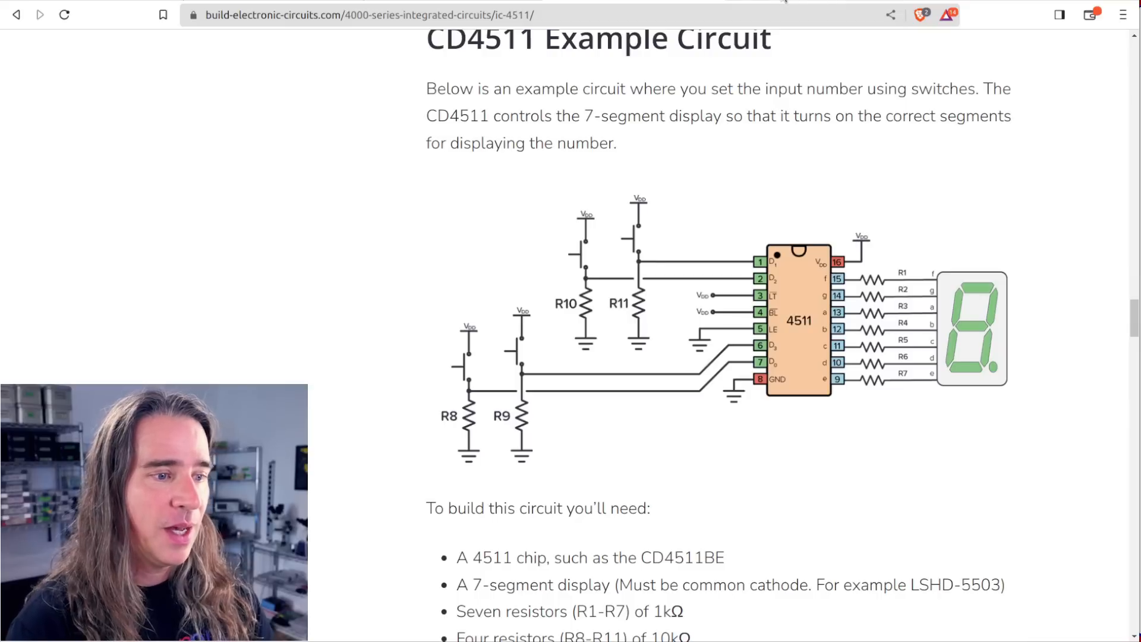
Add a seven-segment display and move it to the right of the canvas
left_click(785, 7)
type("s")
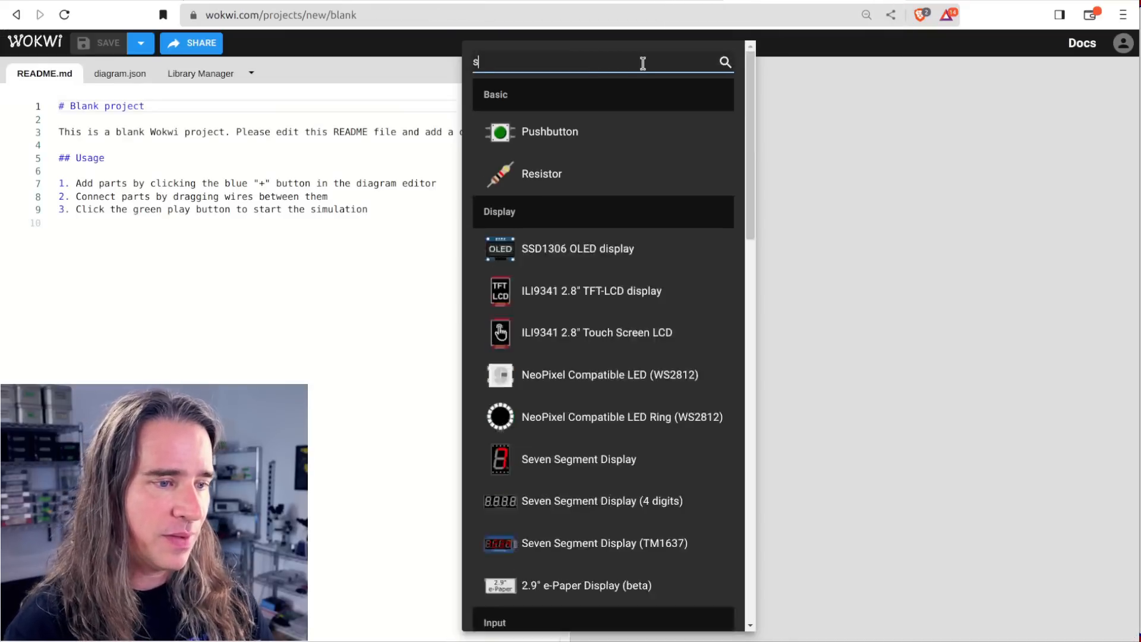
type("ev")
left_click(593, 131)
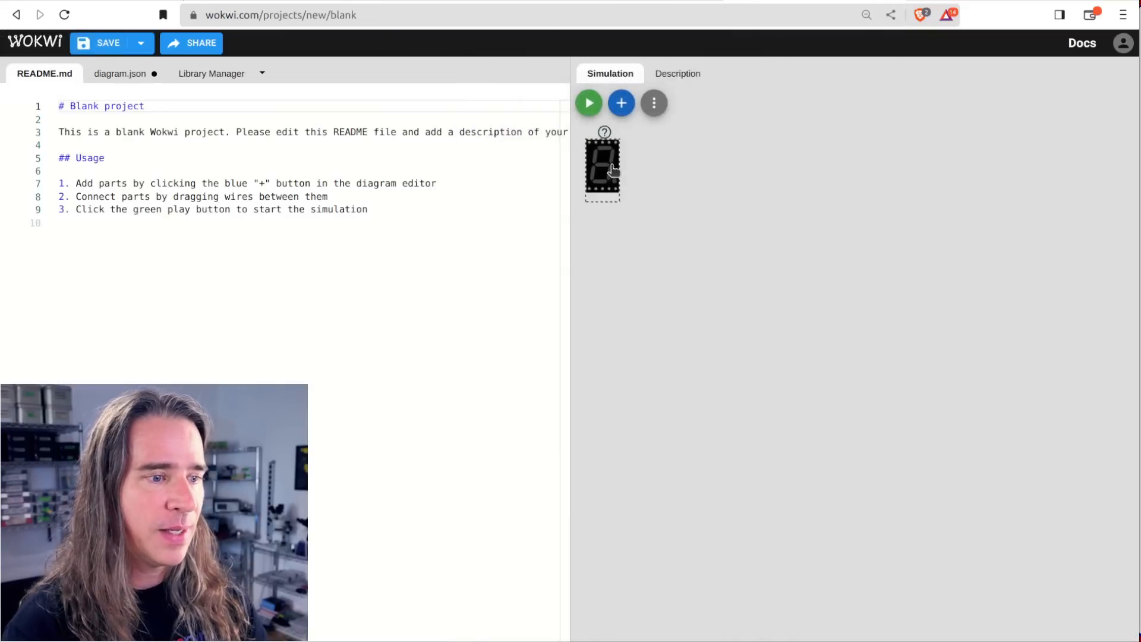
left_click_drag(611, 169, 877, 239)
Add a DIP Switch 8 rotated upright, then start a custom chip named 4511
left_click(622, 104)
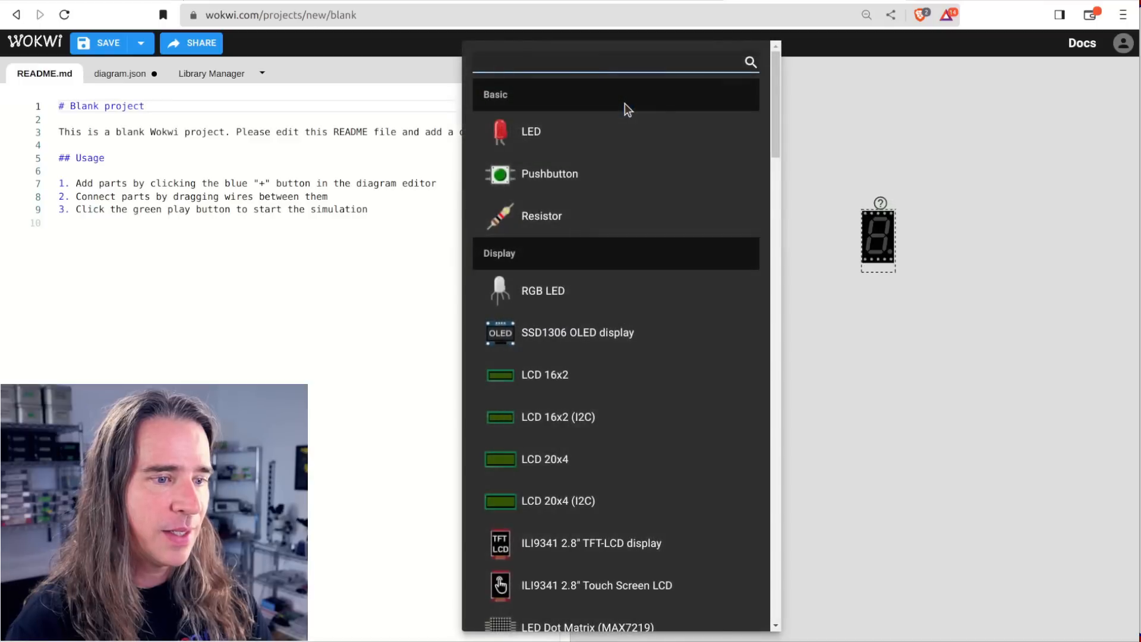
type("dip")
left_click(589, 131)
left_click_drag(606, 157, 649, 221)
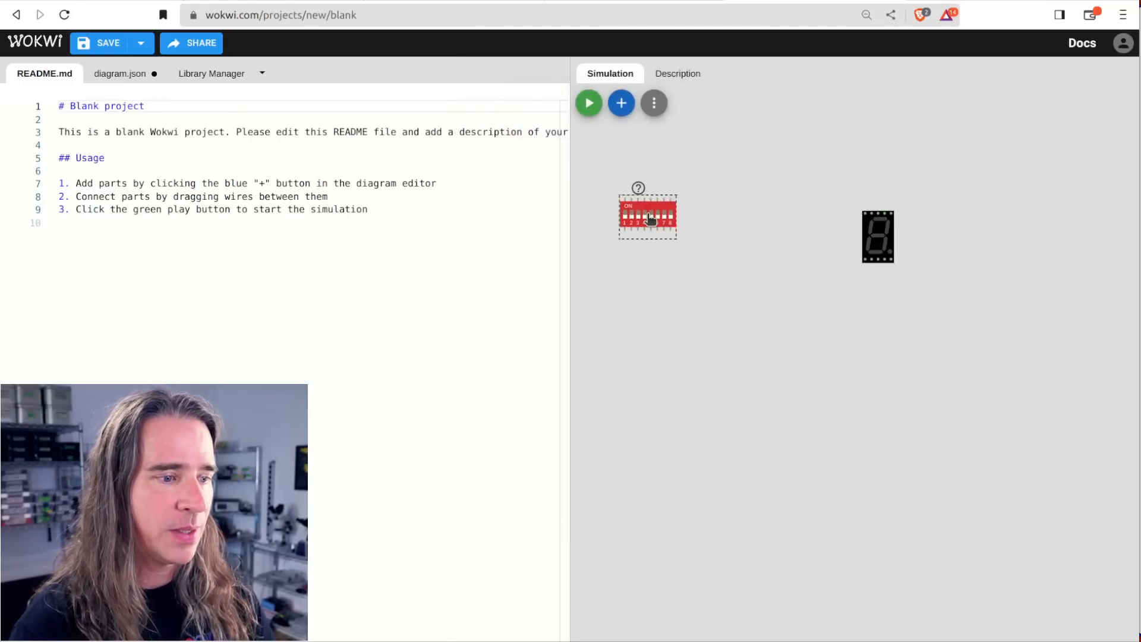
key("r")
left_click(621, 103)
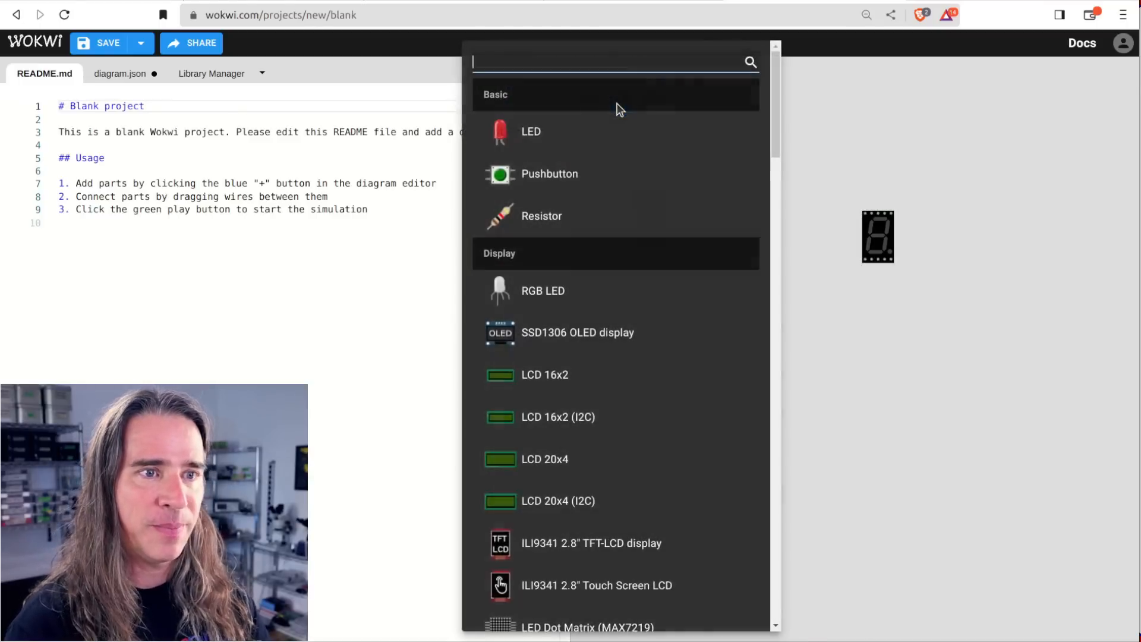
type("cus")
left_click(550, 131)
type("456")
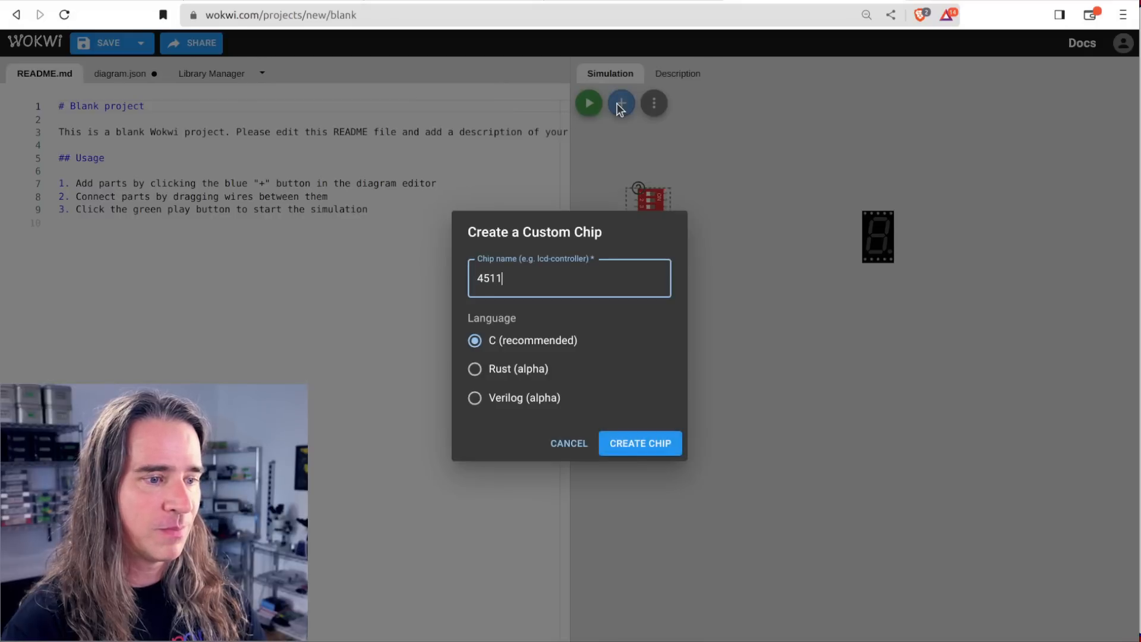
Create the 4511 custom chip and place it between the DIP switch and the display
key("Return")
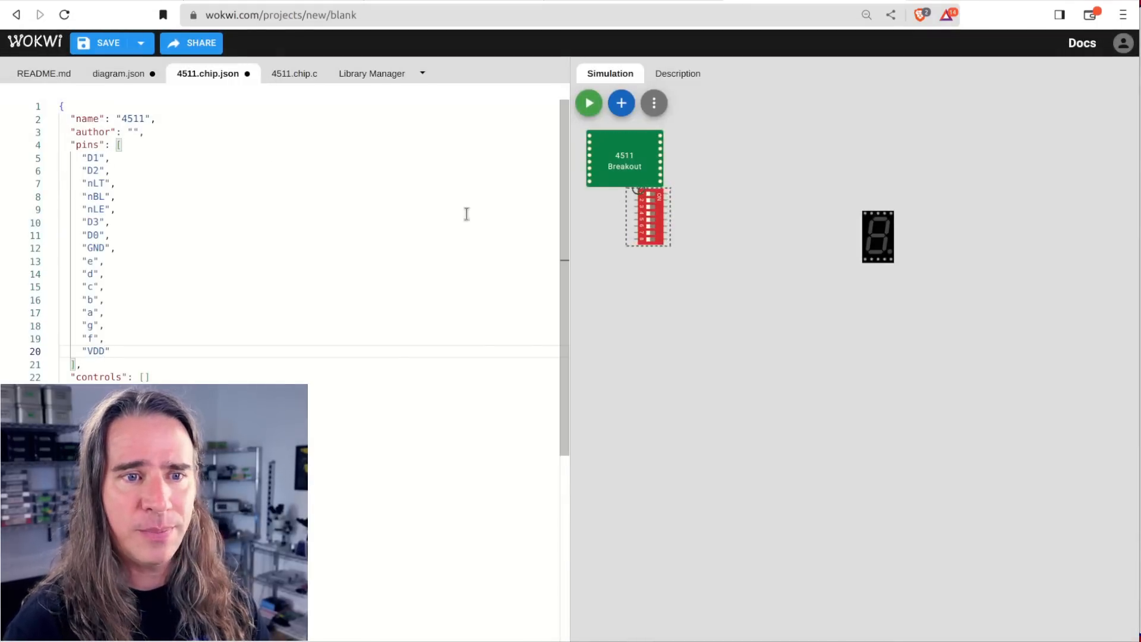
left_click_drag(624, 159, 753, 234)
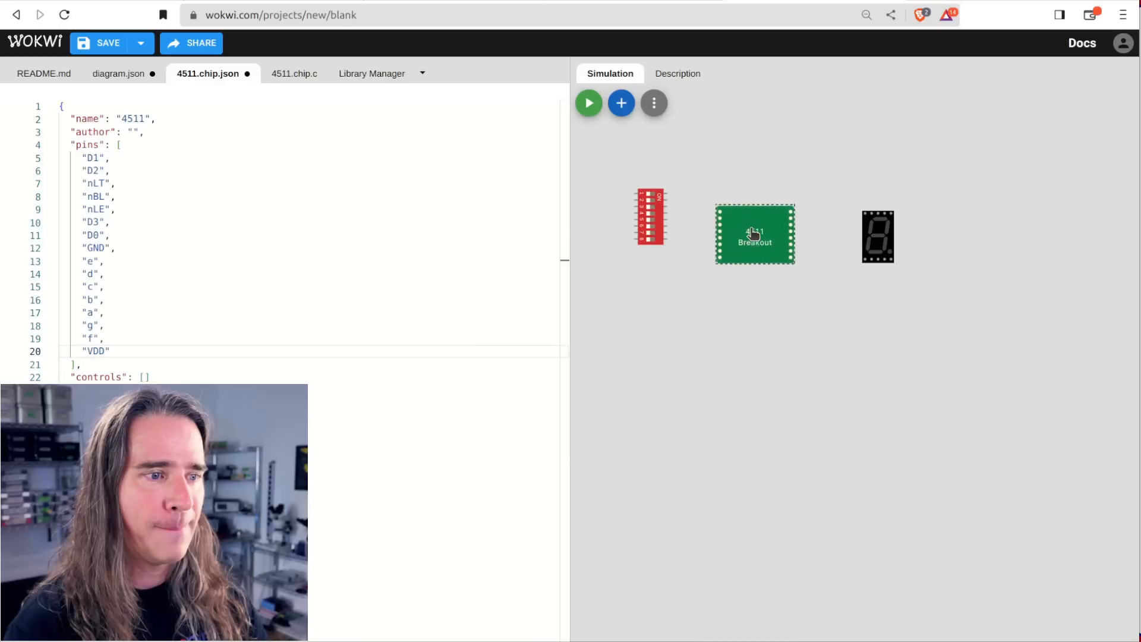
left_click(932, 259)
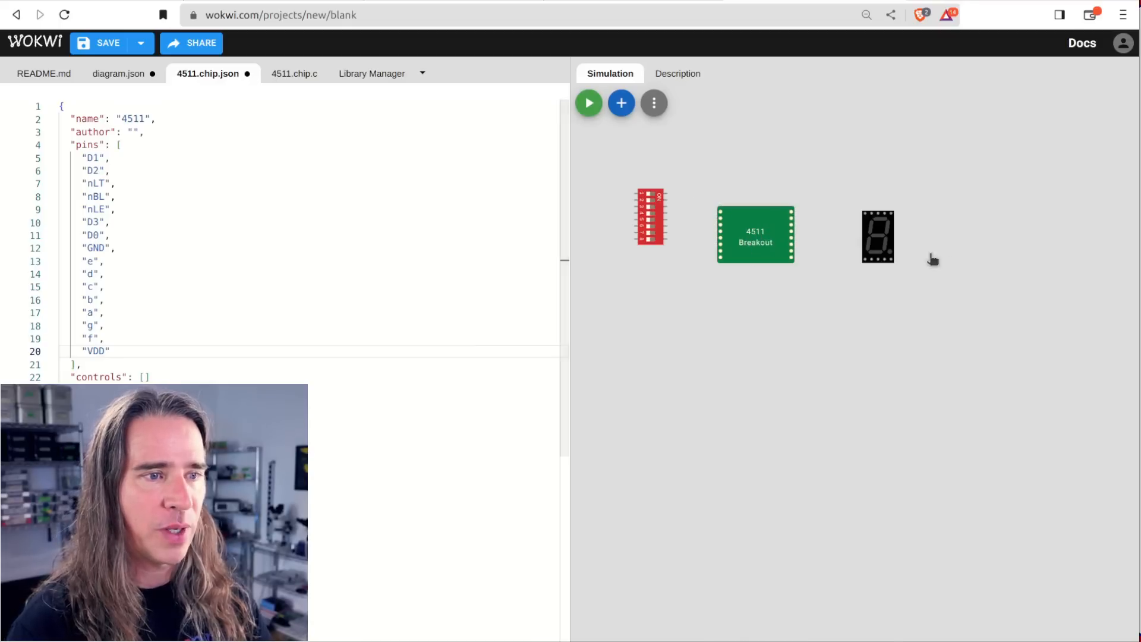
Look up the seven-segment display's common-pin attribute in its documentation
left_click(882, 237)
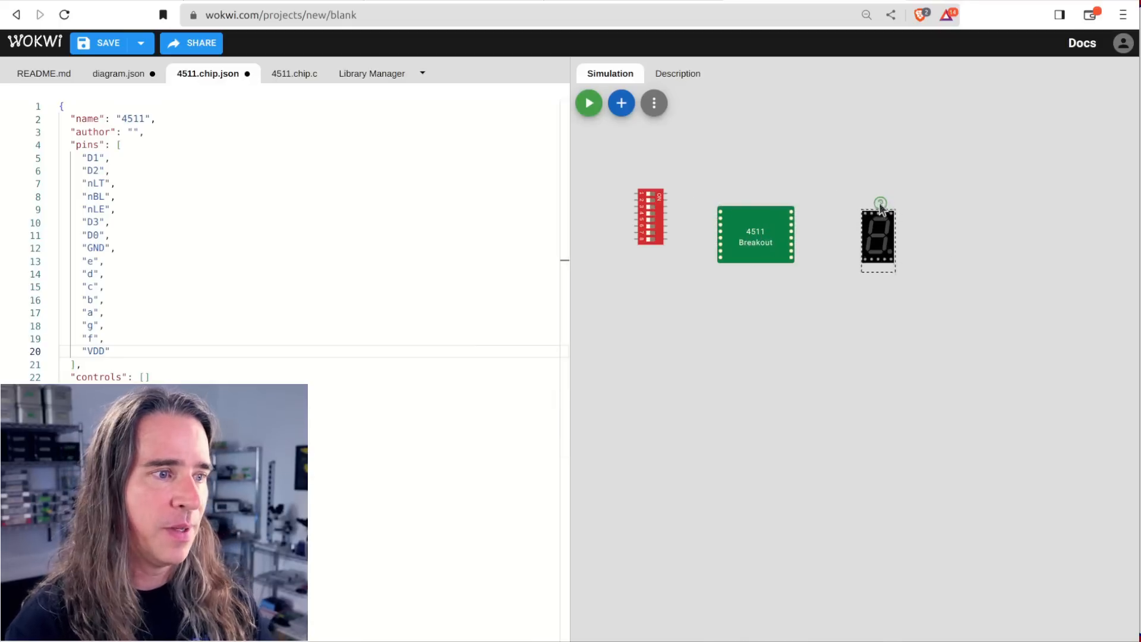
left_click(879, 203)
key("ctrl+f")
type("commo")
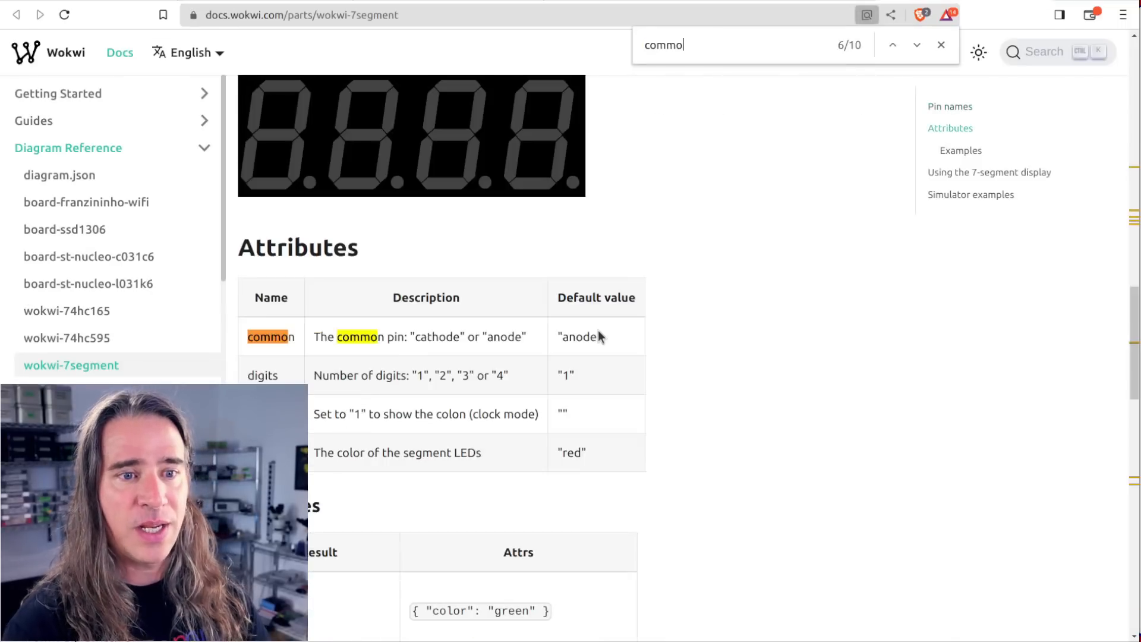
Set the seven-segment display to common cathode in diagram.json and wire the circuit
key("ctrl+Tab")
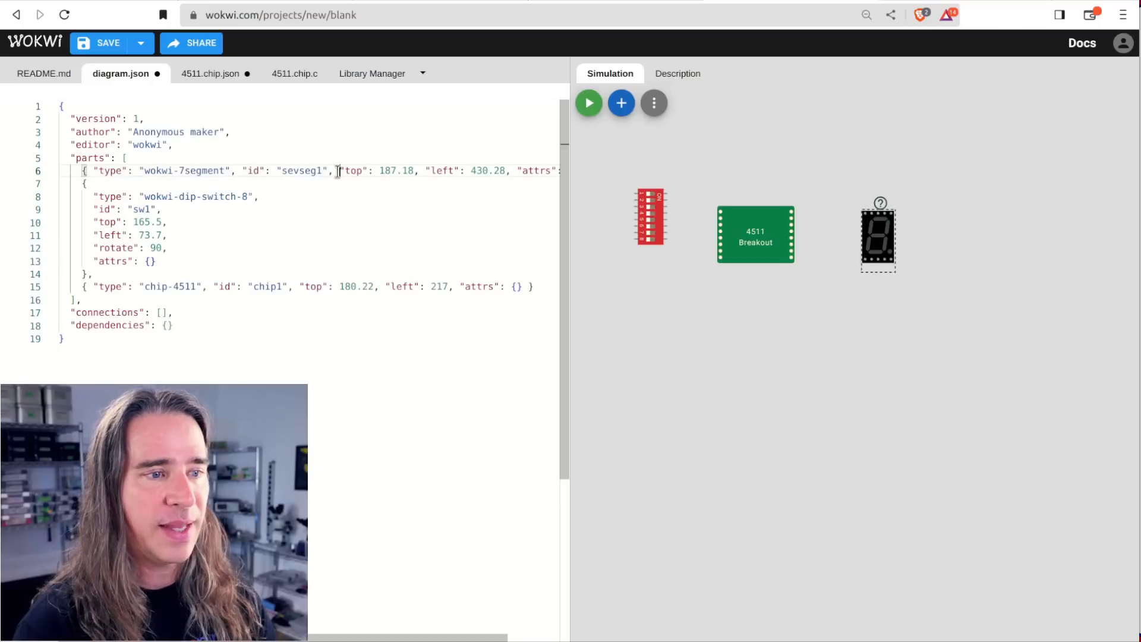
left_click(320, 183)
type("\"common\":\"cathode\"")
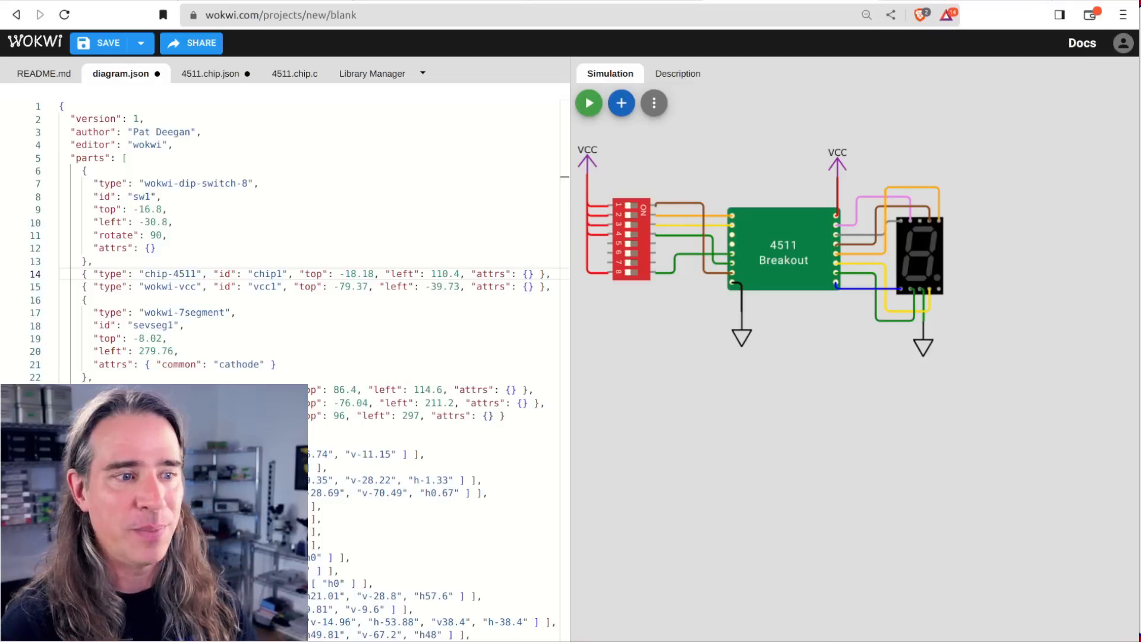
Add NUMBITS defines and the controlpins and chip_state_t structs to 4511.chip.c
left_click(294, 74)
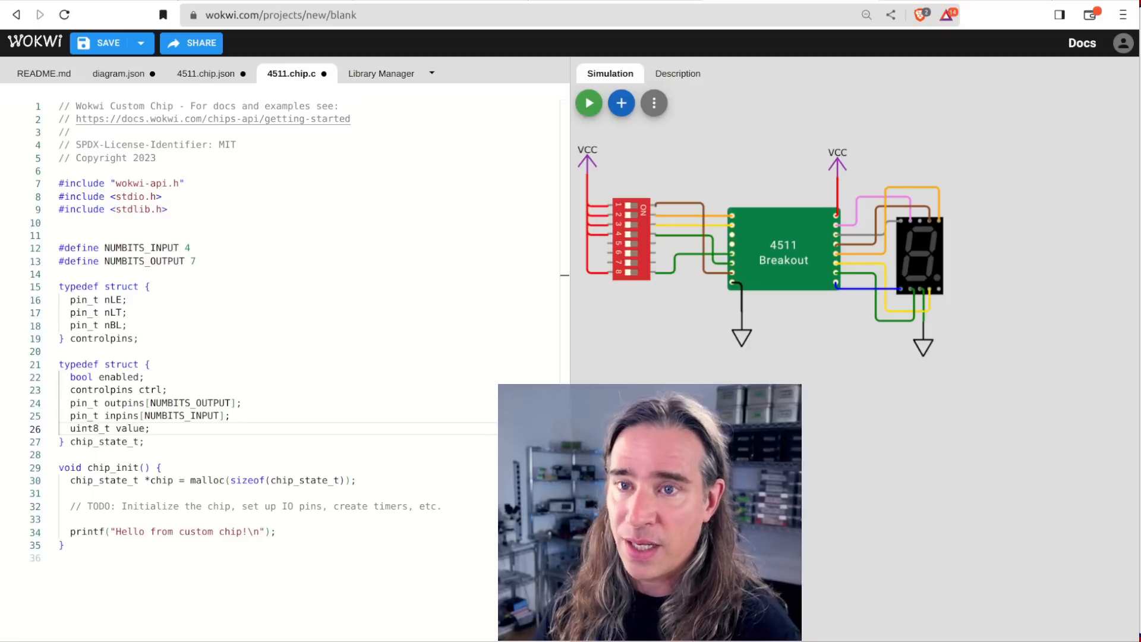
Initialise the 4511 pins in chip_init and watch the latch-enable and data inputs
key("ctrl+v")
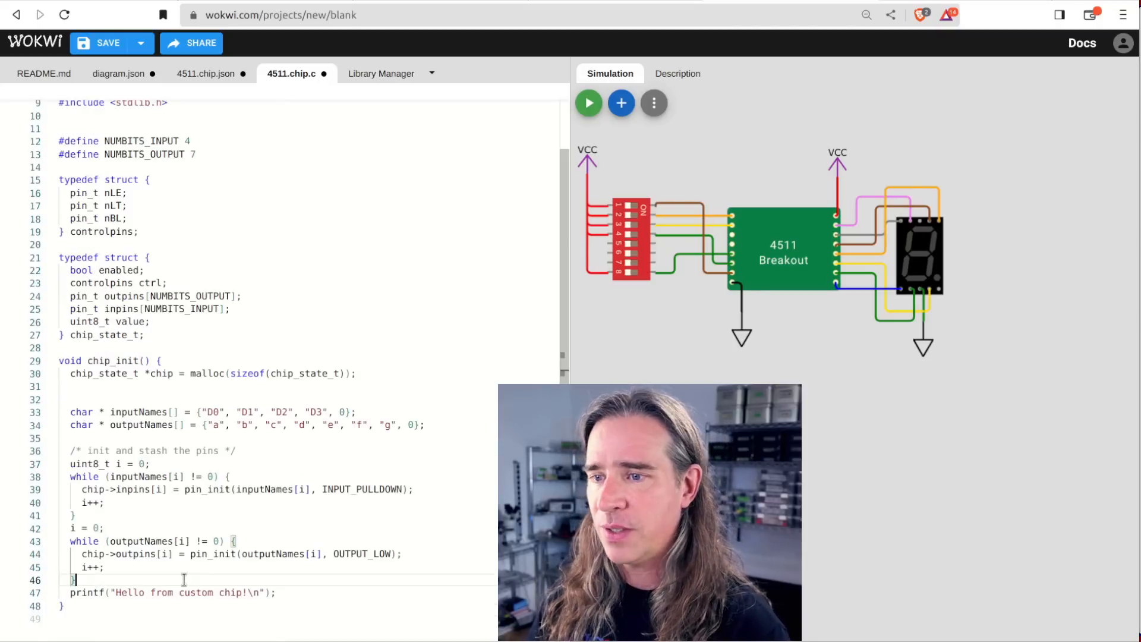
key("Return")
type("chip->ctrl.nLE = pi")
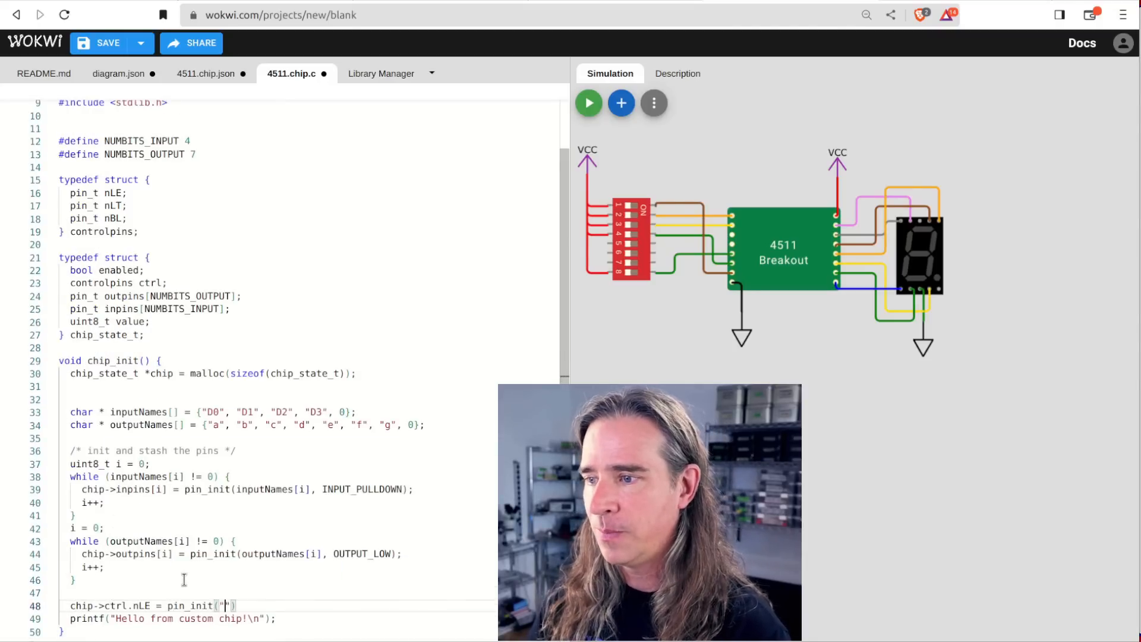
type("n_init(\"nLE\", IN")
key("Tab")
type(");")
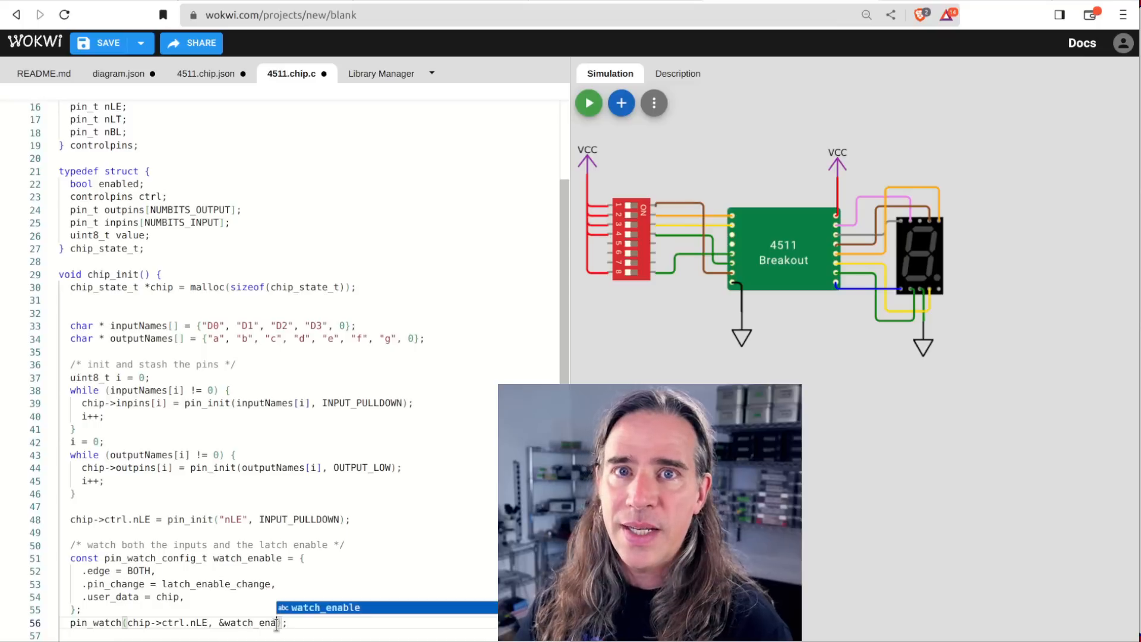
type("    /* watch both the inputs and the latch enable */   const pin_watch_config_t watch_enable = {     .edge = BOTH,     .pin_change = latch_enable_change,     .user_data = chip,   };   pin_watch(chip->ctrl.nLE, &watch_enable")
key("End")
key("Return")
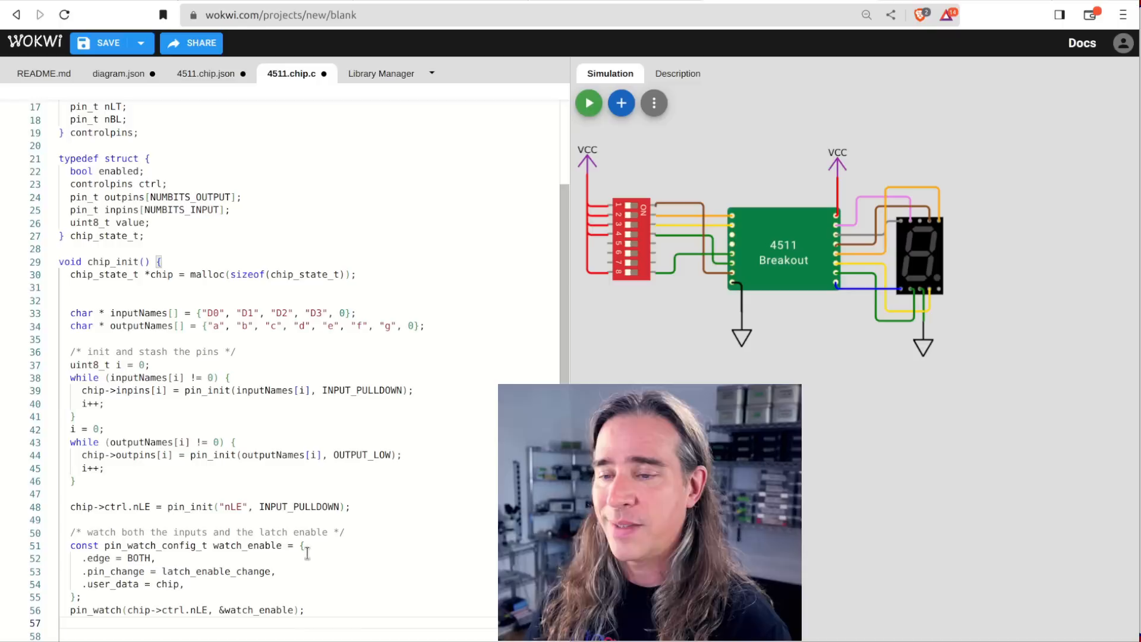
type("const pin_watch_config_t watch_inputs = { .edge = BOTH, .pin_change = input_changed, .user_data = chip, }; for(i=0; i<NUMBITS_INPUT; i++) { pin_watch(chip->inpins[i], ")
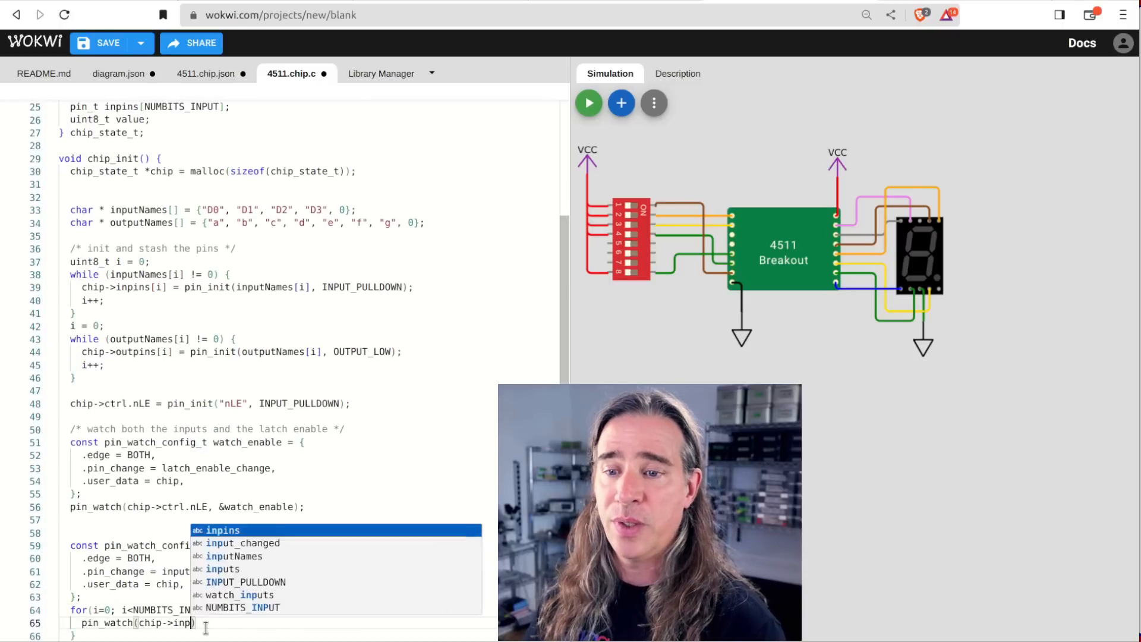
type("watch_inputs")
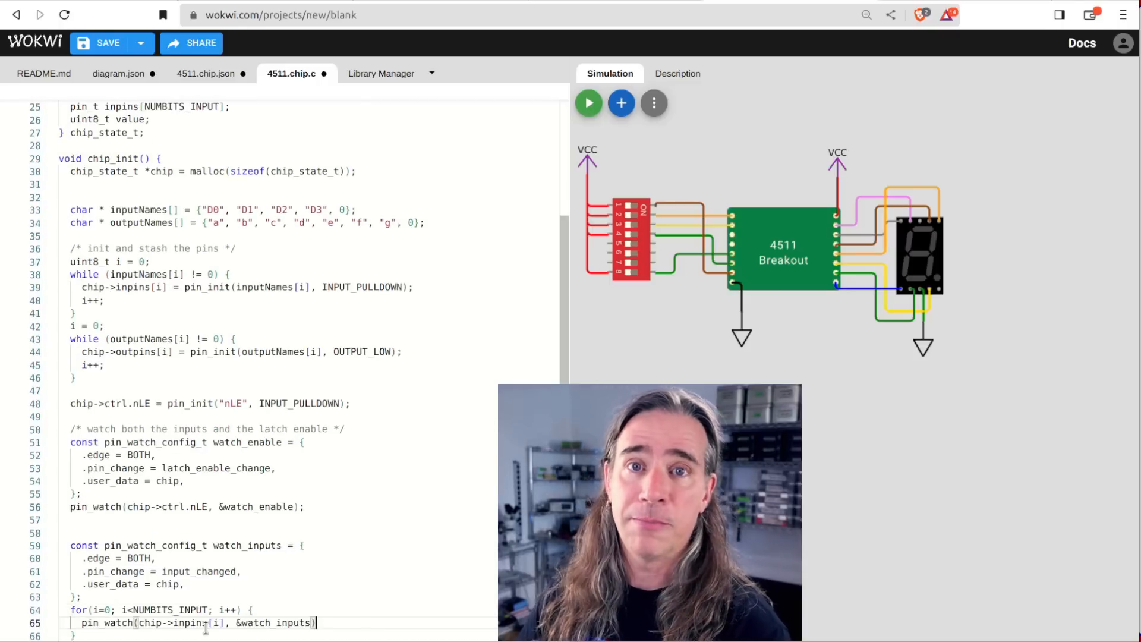
key("End")
type(";")
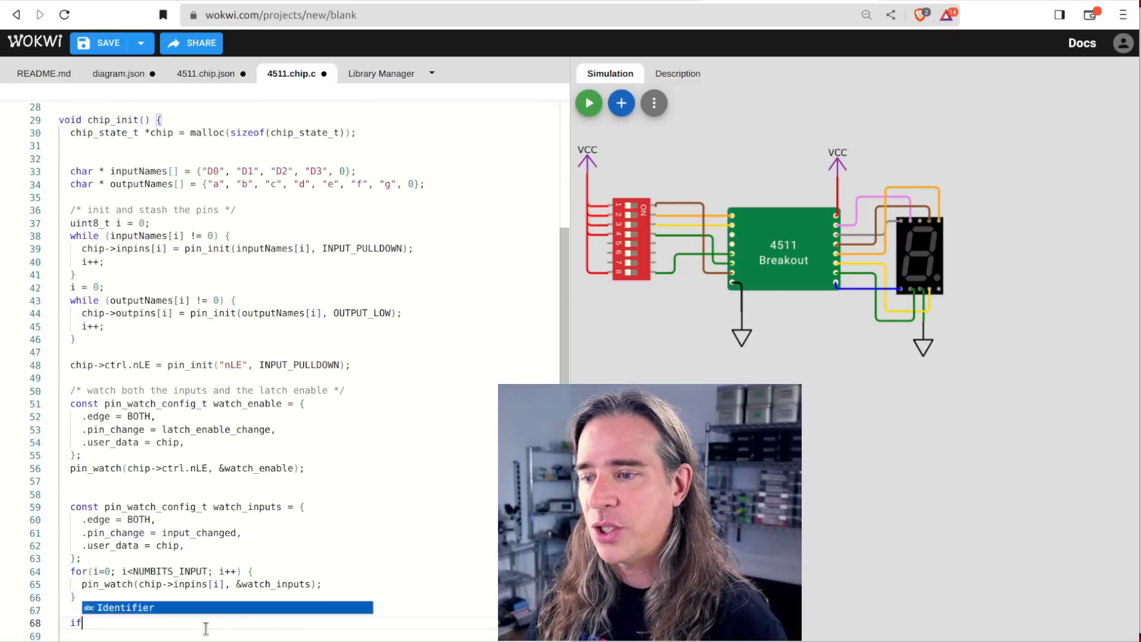
type(" }  if (pin_read(chip->ctrl.nLE)) {   ")
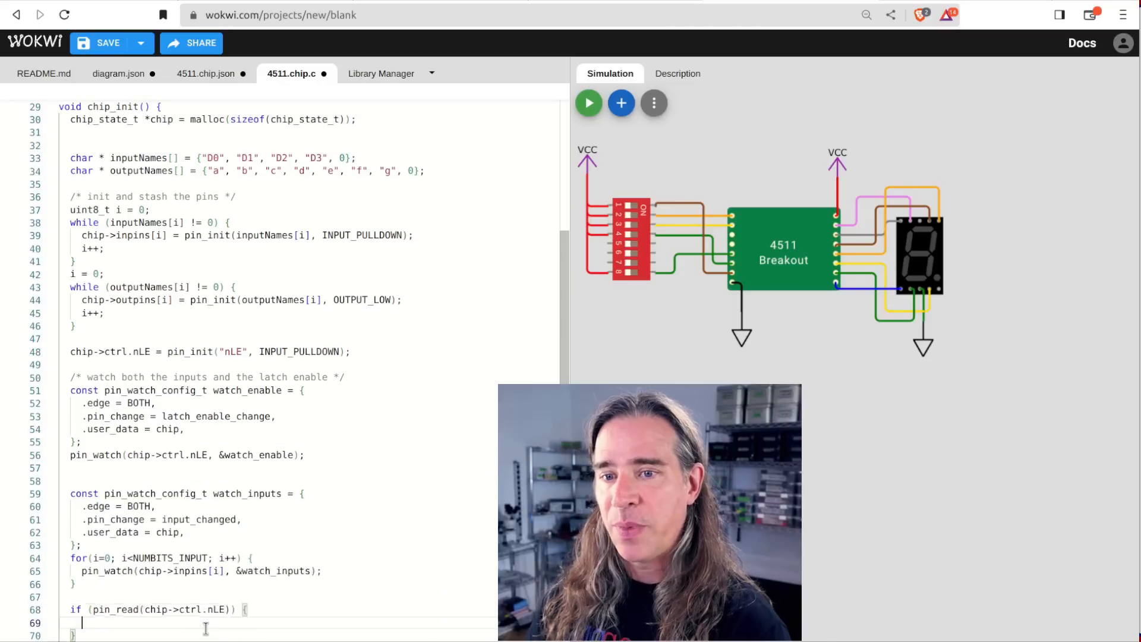
type("chip->enabled = false;")
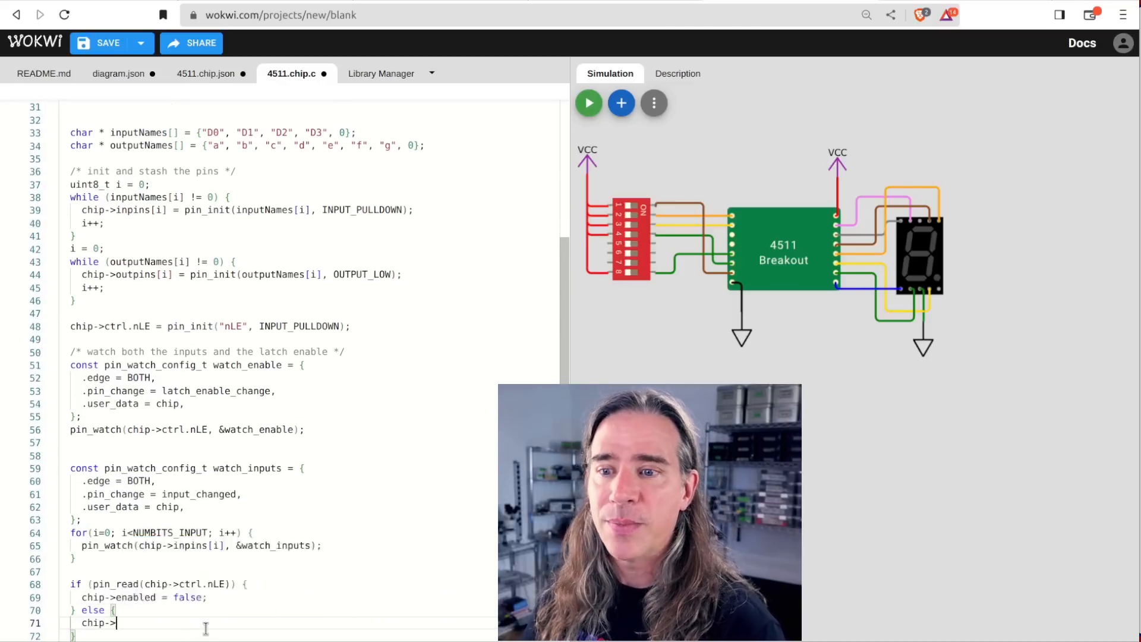
type(" } else {   c")
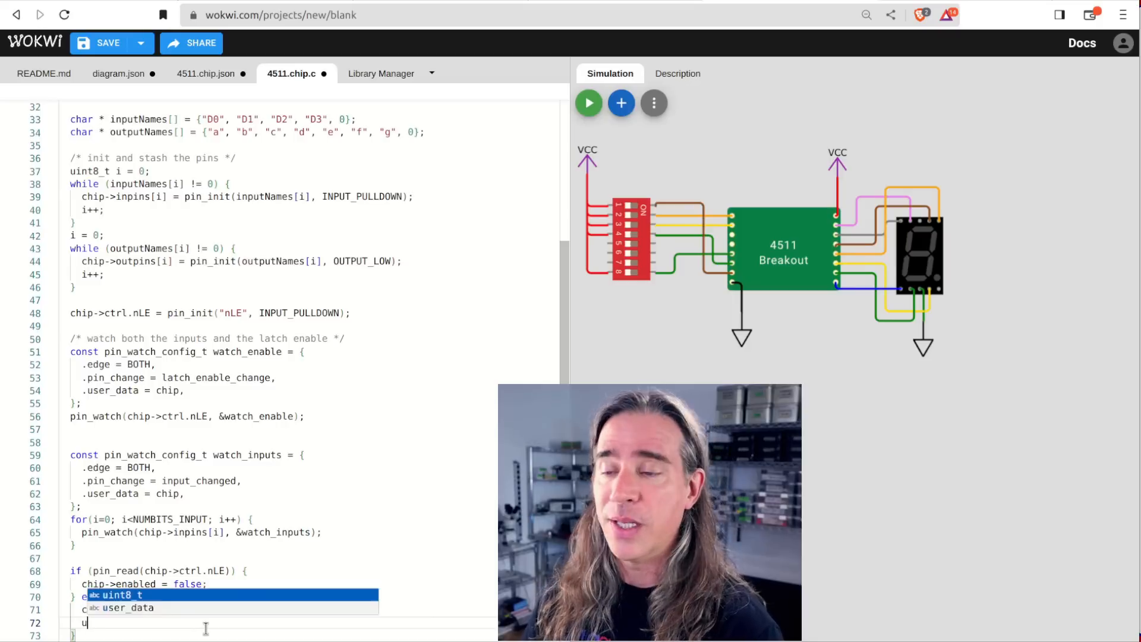
type("hip->enabled = true;   update_output(c")
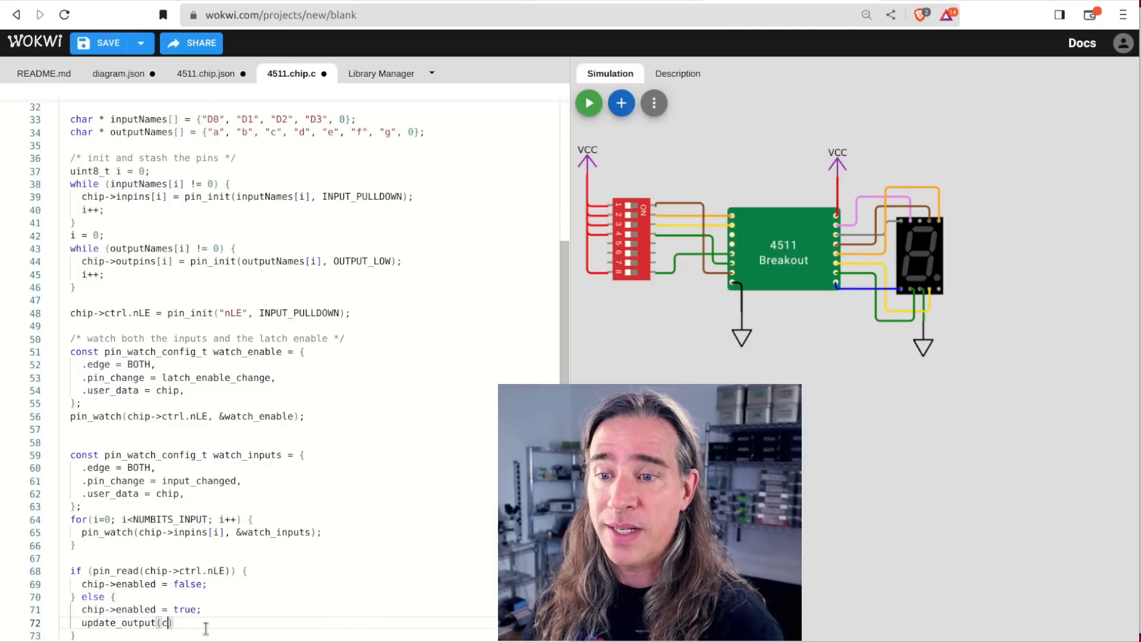
type("hip);")
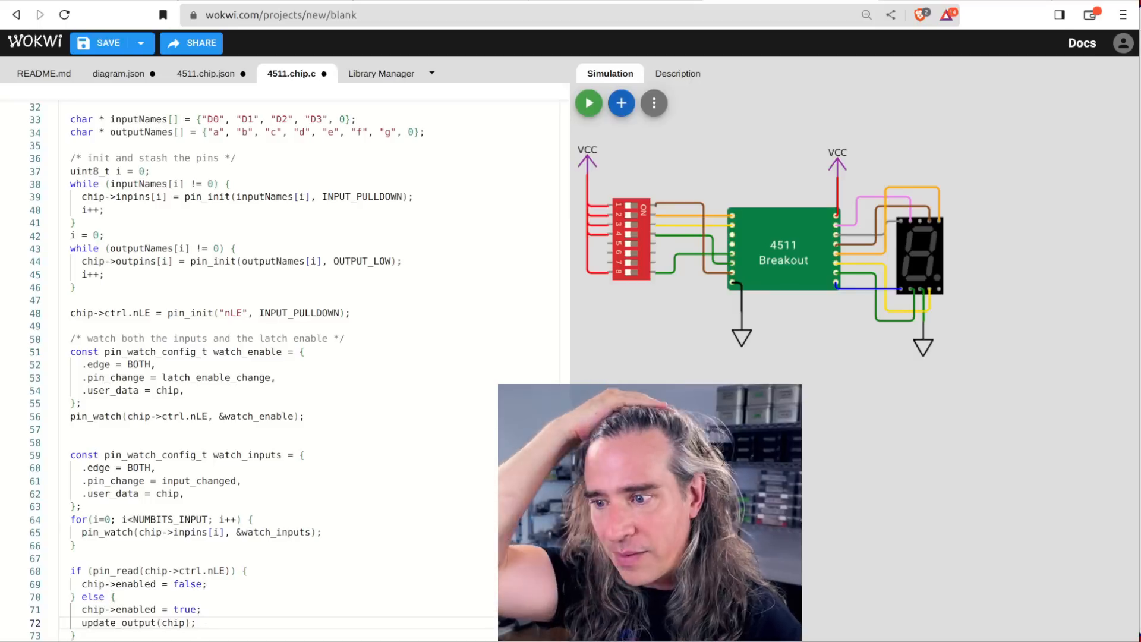
Add latch_enable_change, input_changed and update_output callback names referenced by chip_init
double_click(236, 377)
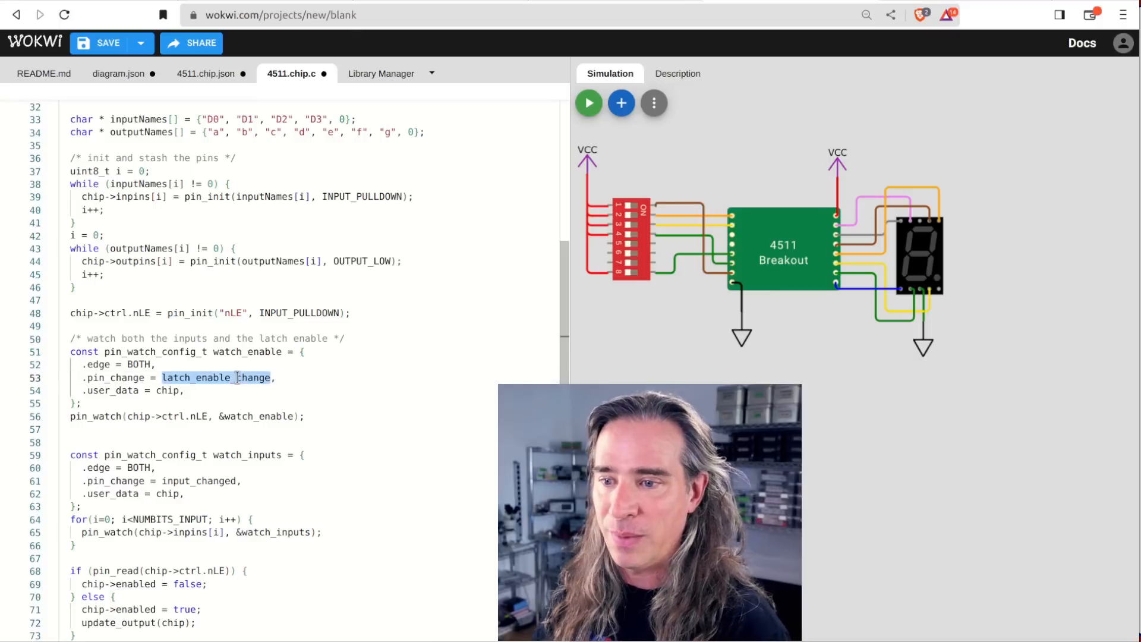
double_click(201, 481)
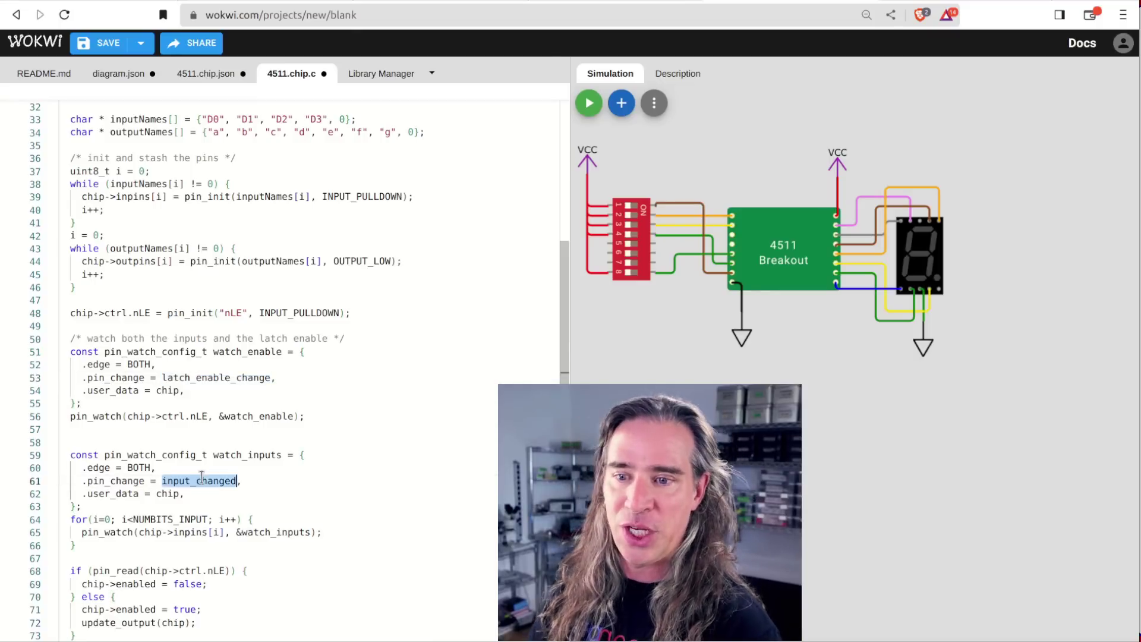
left_click(132, 634)
double_click(125, 622)
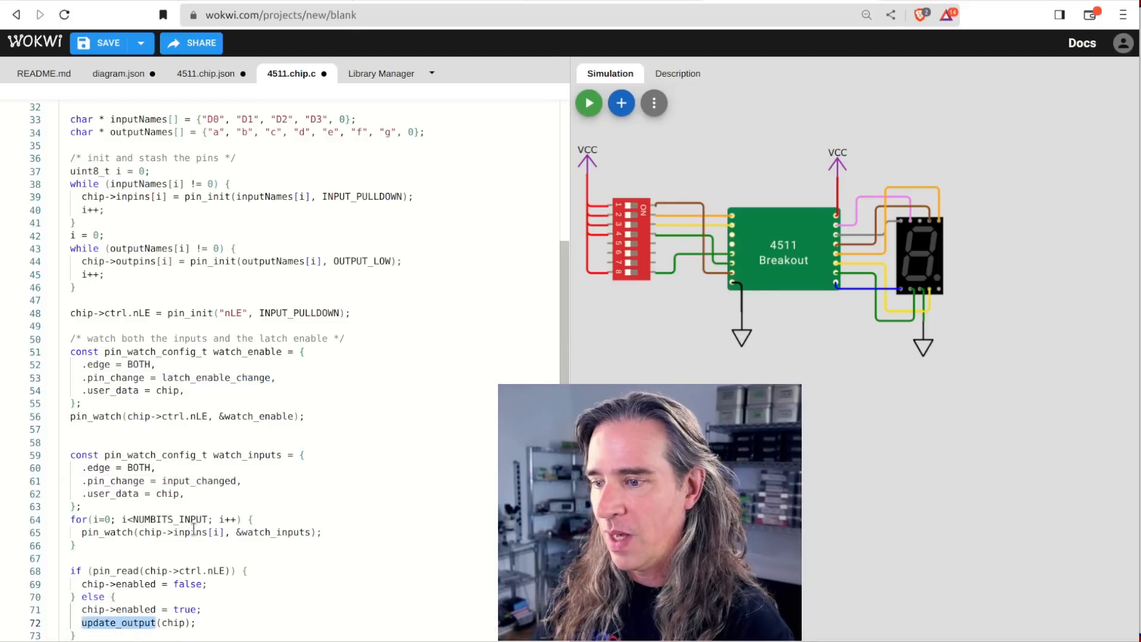
scroll(236, 448, "up", 6)
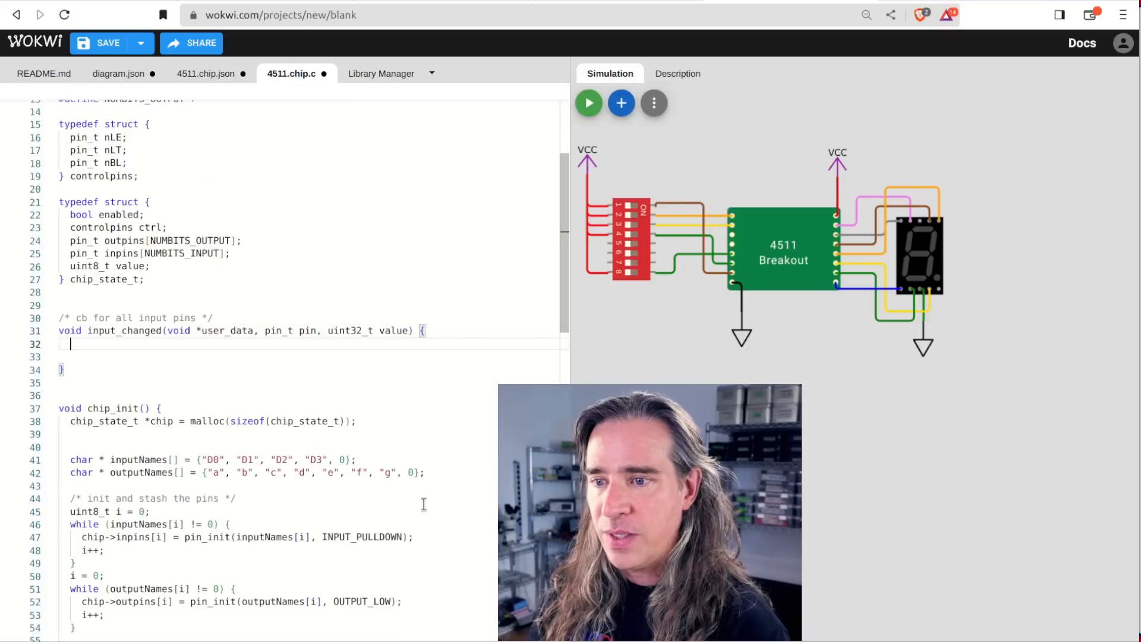
type("GETCHIPSTAT")
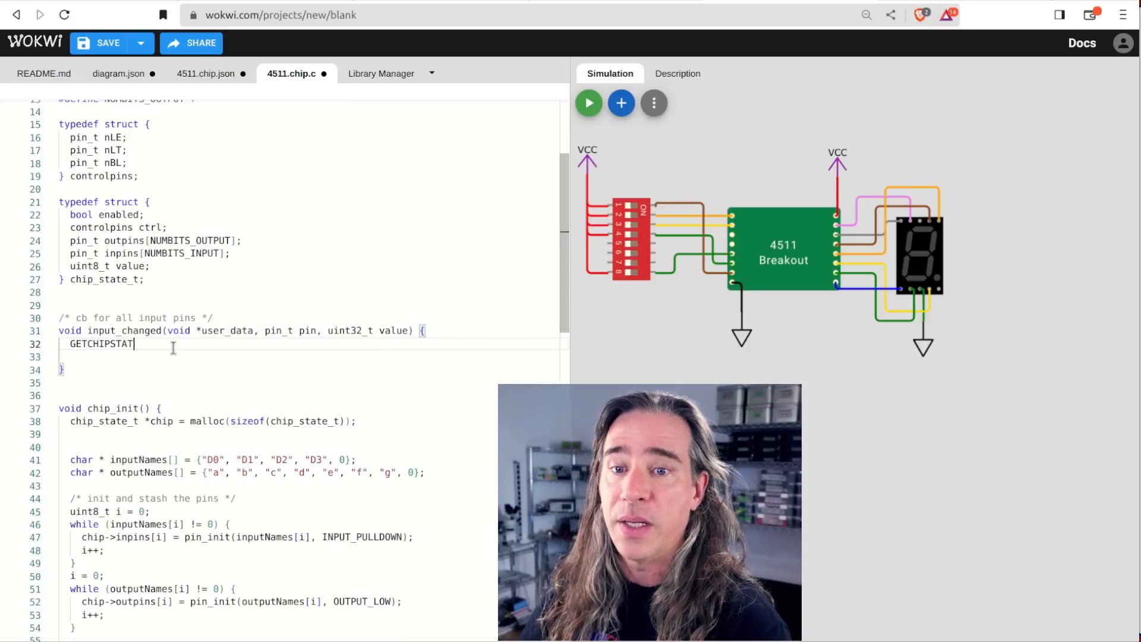
type("EFROM(")
type("user_data")
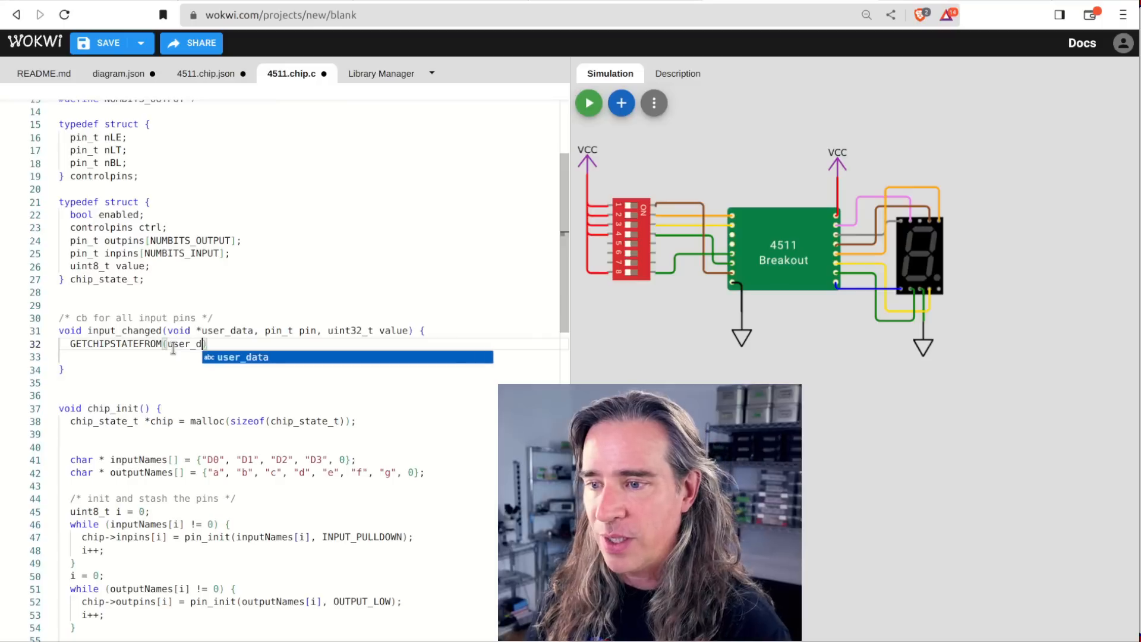
type(");")
scroll(174, 350, "up", 5)
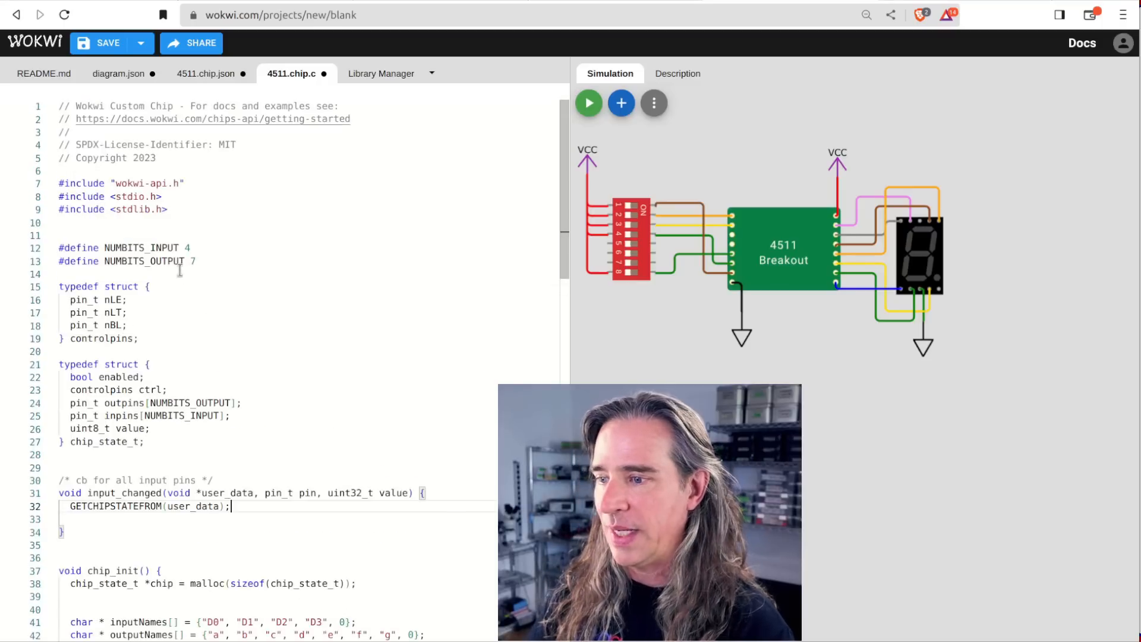
Define the GETCHIPSTATEFROM macro and use it for the state lookup in input_changed
left_click(171, 234)
type("#define GETCHIPSTATEFROM(usr_data) chip_state_t* chip = (chip_state_t*)usr_data")
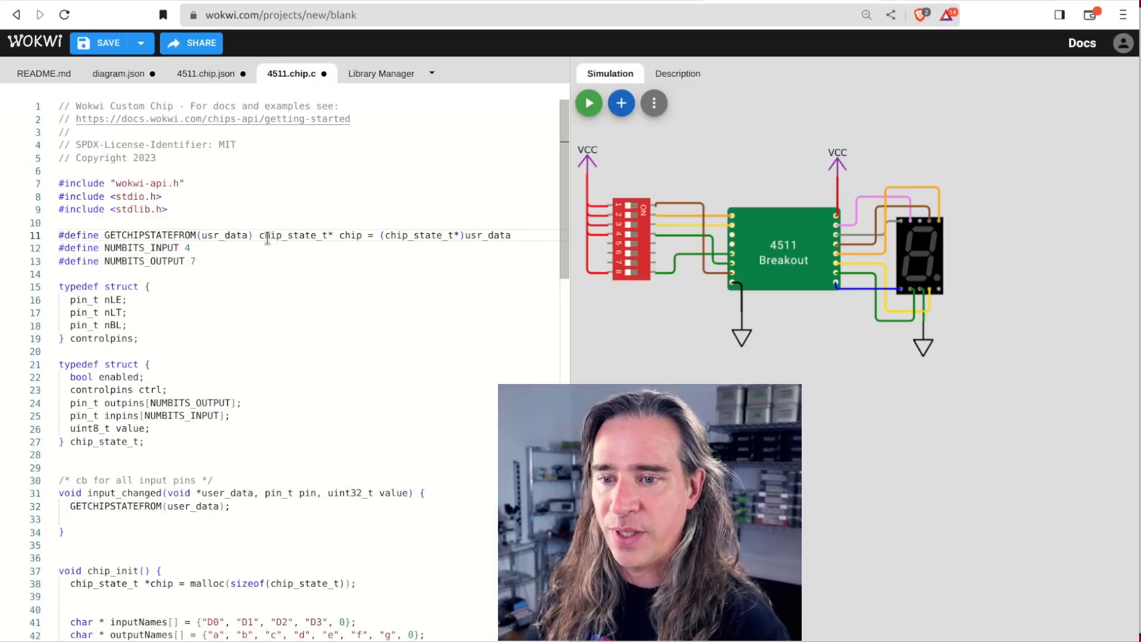
scroll(268, 238, "down", 5)
left_click(234, 377)
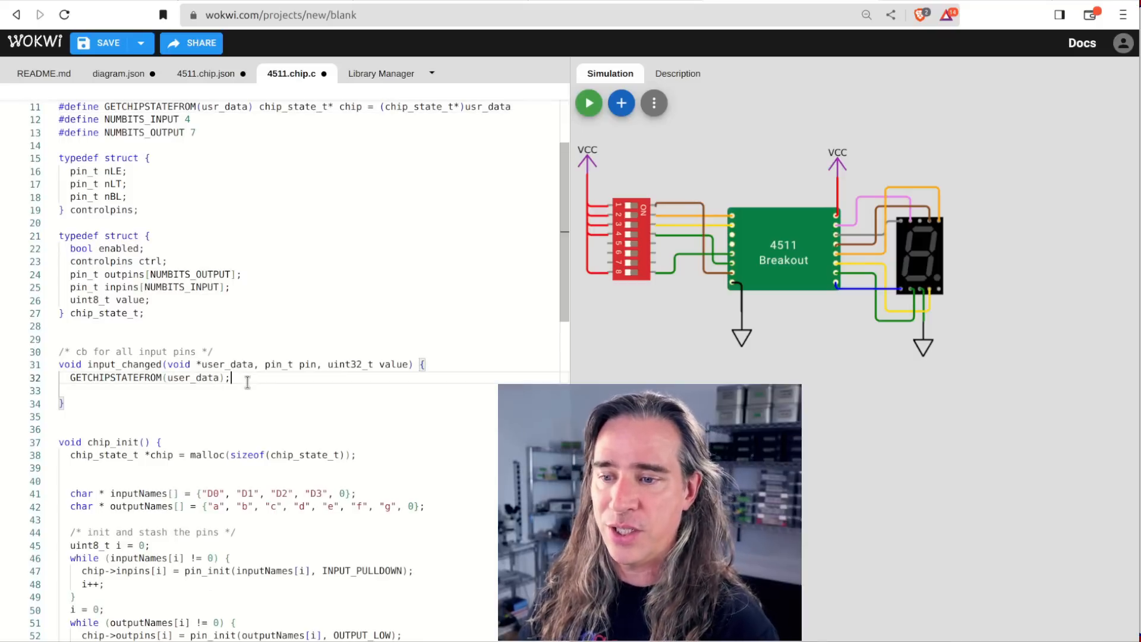
key("Return")
key("Return")
type("chip->value = 0;")
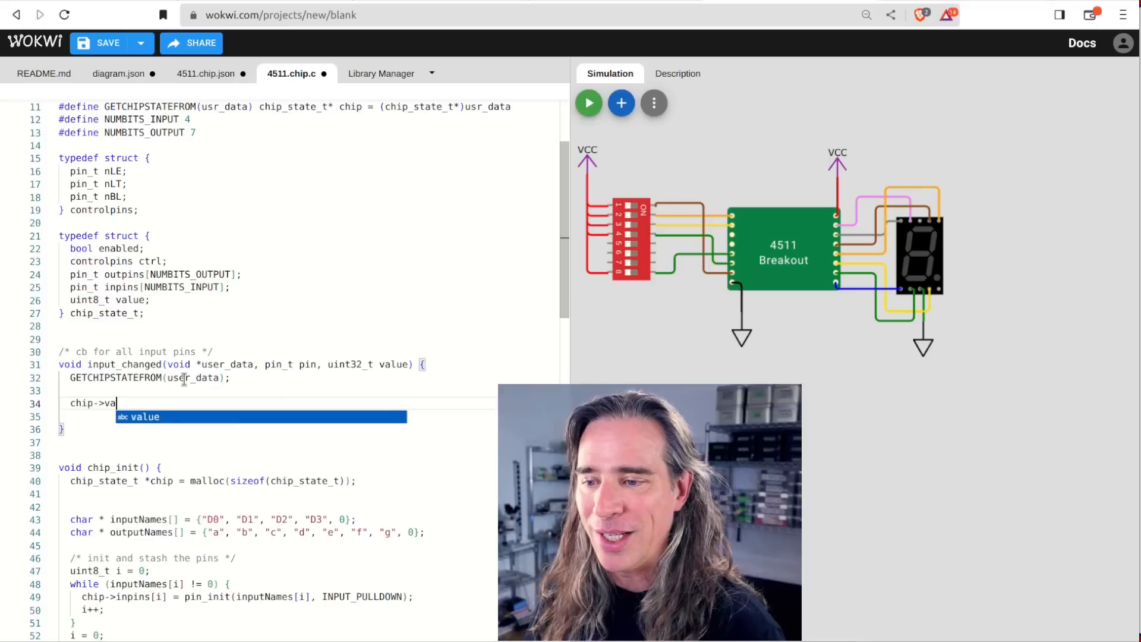
Make input_changed pack the data inputs into value and call update_output when enabled
key("Return")
type("for(uint8_t i=0; i<NUMBITS_INPUT; i+")
type("+) {")
key("Return")
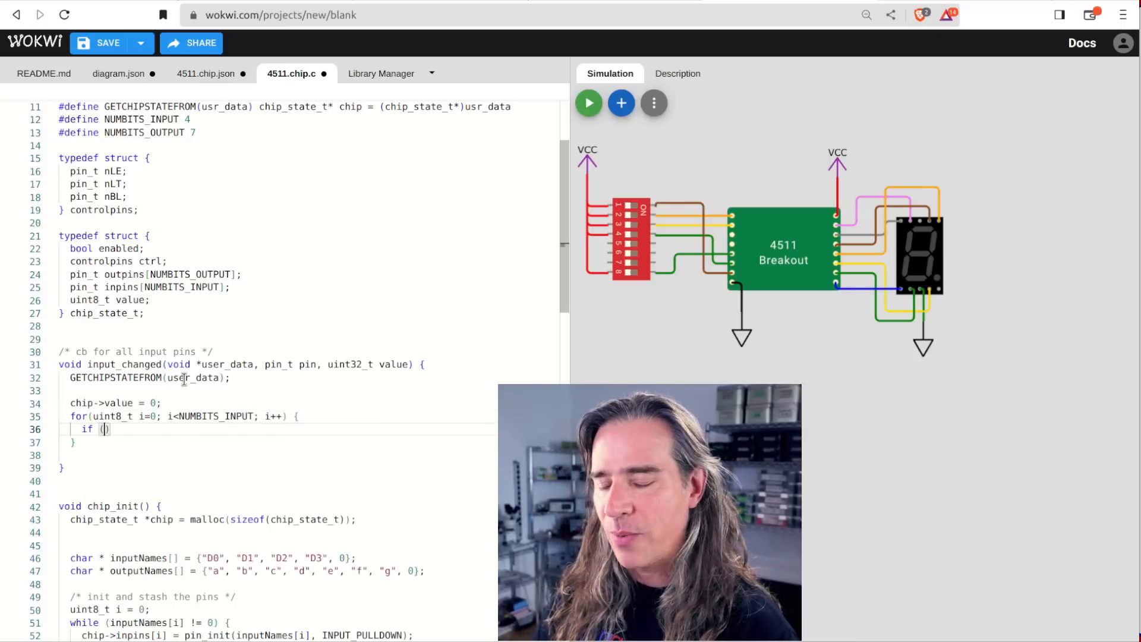
type("if (pin_read(chip->inpins[i])) {")
key("Return")
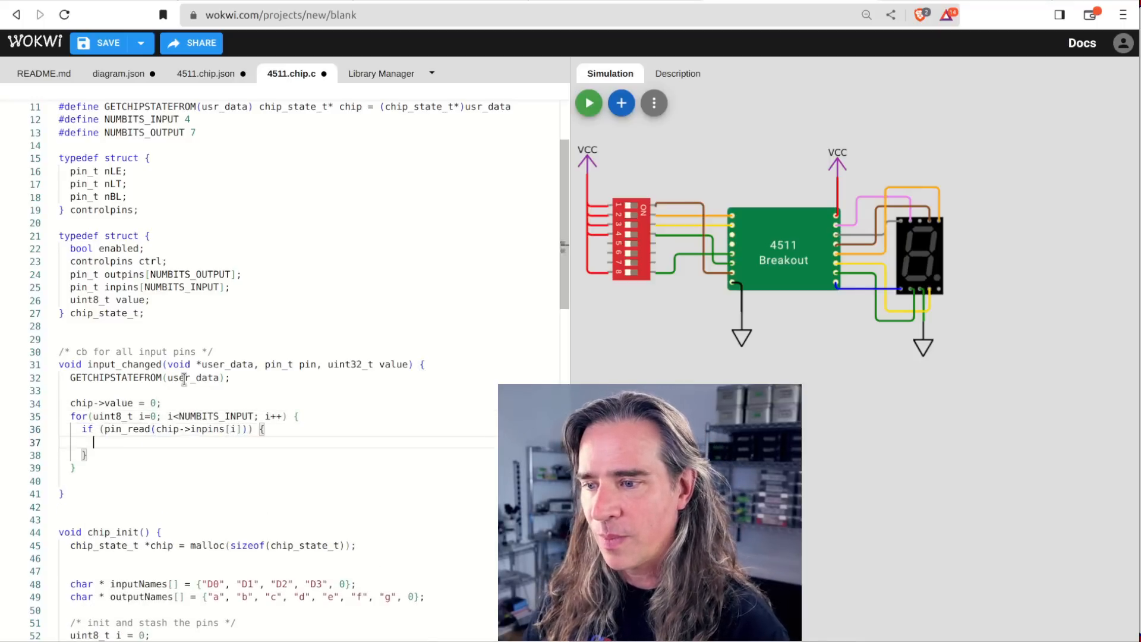
type("chip->value = chip->value | (1 << i);")
key("Down")
key("Down")
key("Return")
key("Return")
type("if (chip->")
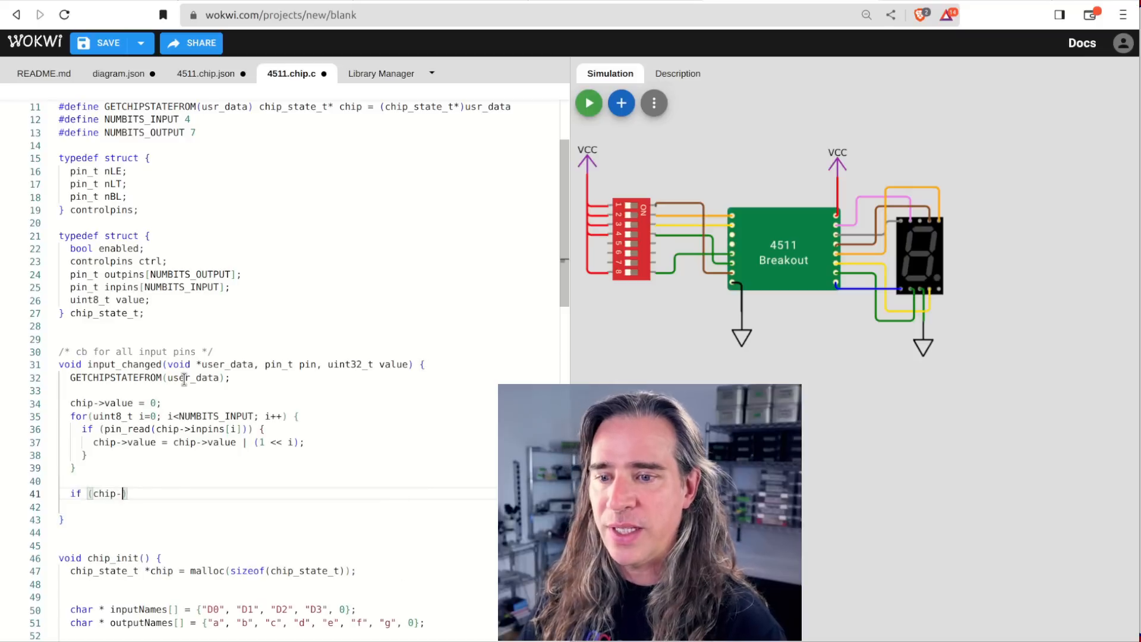
type("enabled) {")
key("Return")
type("update_output(")
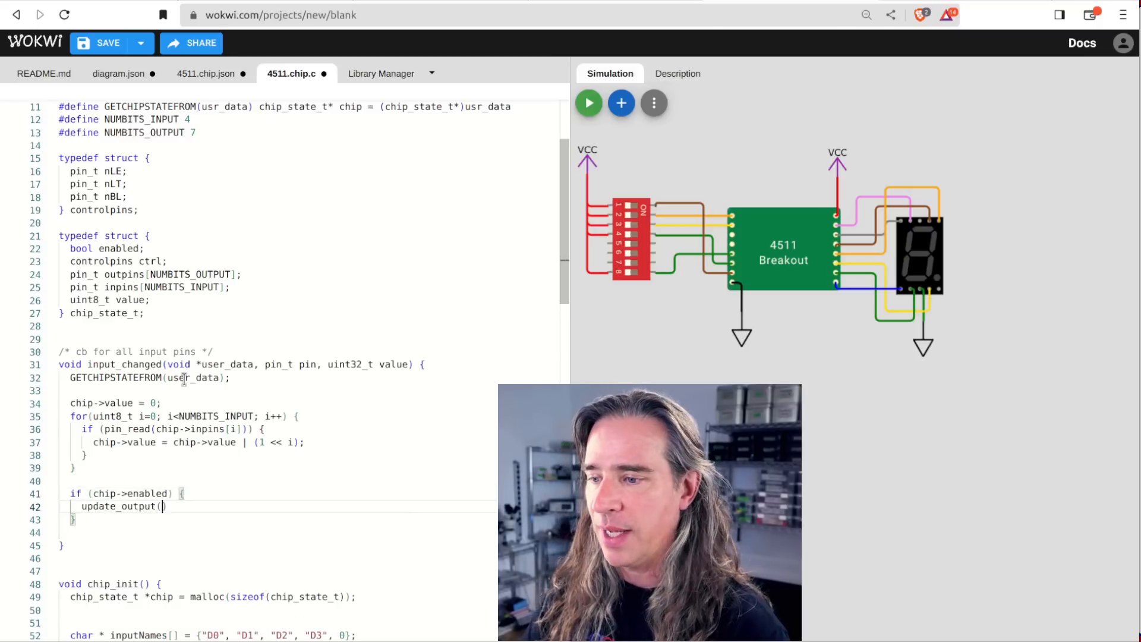
type("chip)")
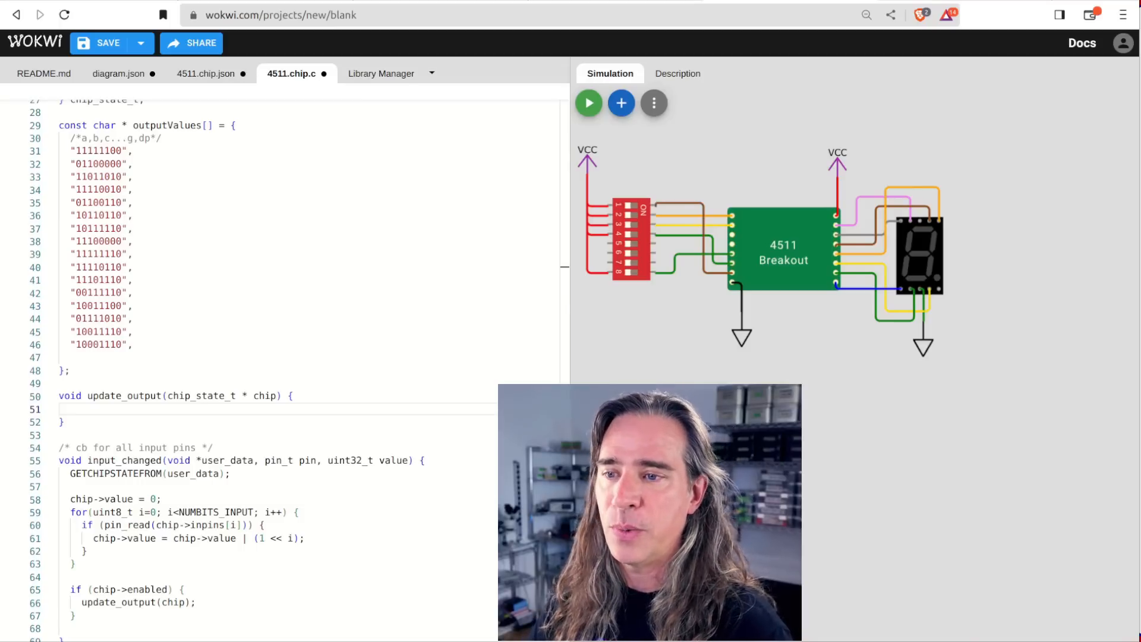
type("uint8_t curVal = chip->value;")
Write update_output's loop driving segment pins from the digit lookup table
key("Return")
type("printf(\"Update chip output to %i\\n\", curVal);")
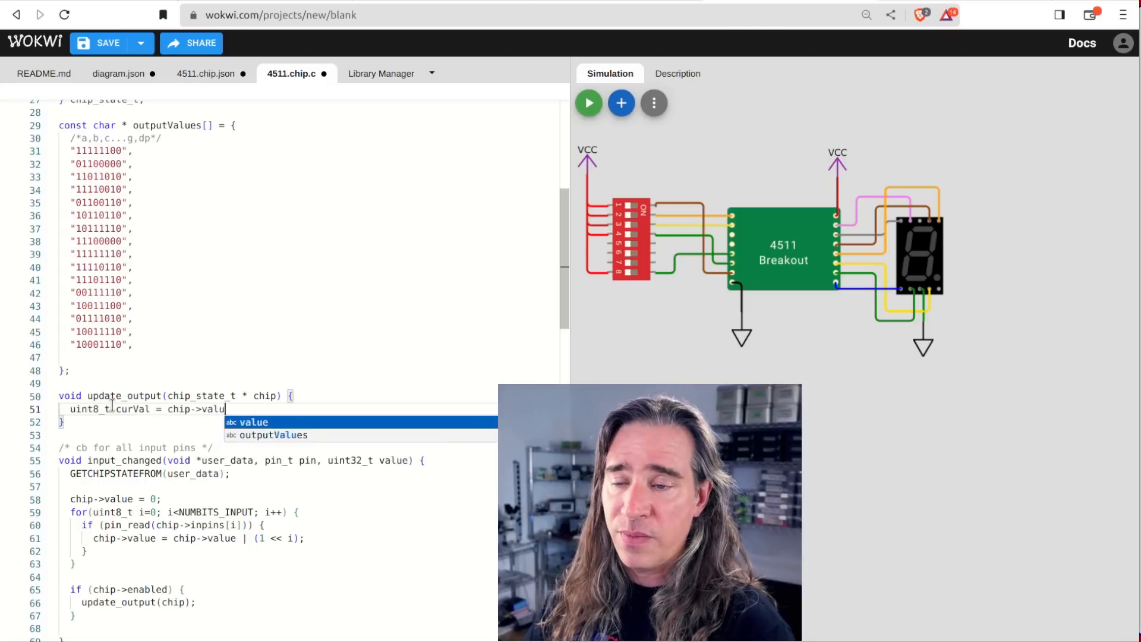
key("Return")
key("Return")
type("const char * segments = outputValues[curVal];")
key("Return")
key("Return")
type("for (uint8_t i=0; i<NUMBITS_OUTPUT; i++) {   if (segments[i] == '1') {     pin_write(chip->outpins[i], HIGH);   } else {     pin_write(chip->outpins[i], LOW);   } }")
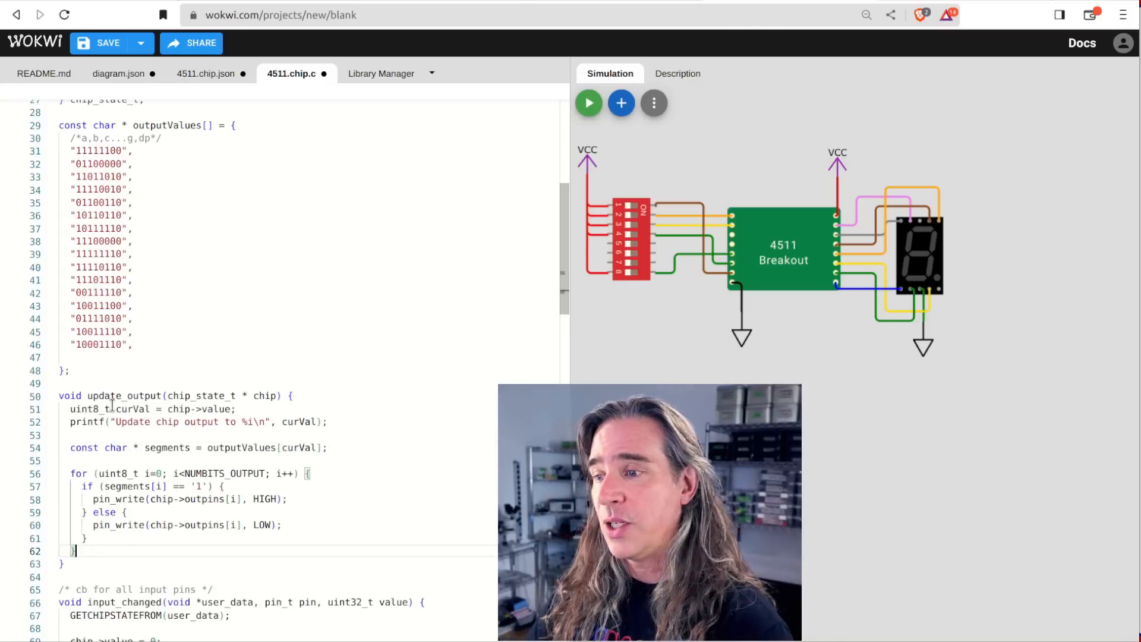
key("Return")
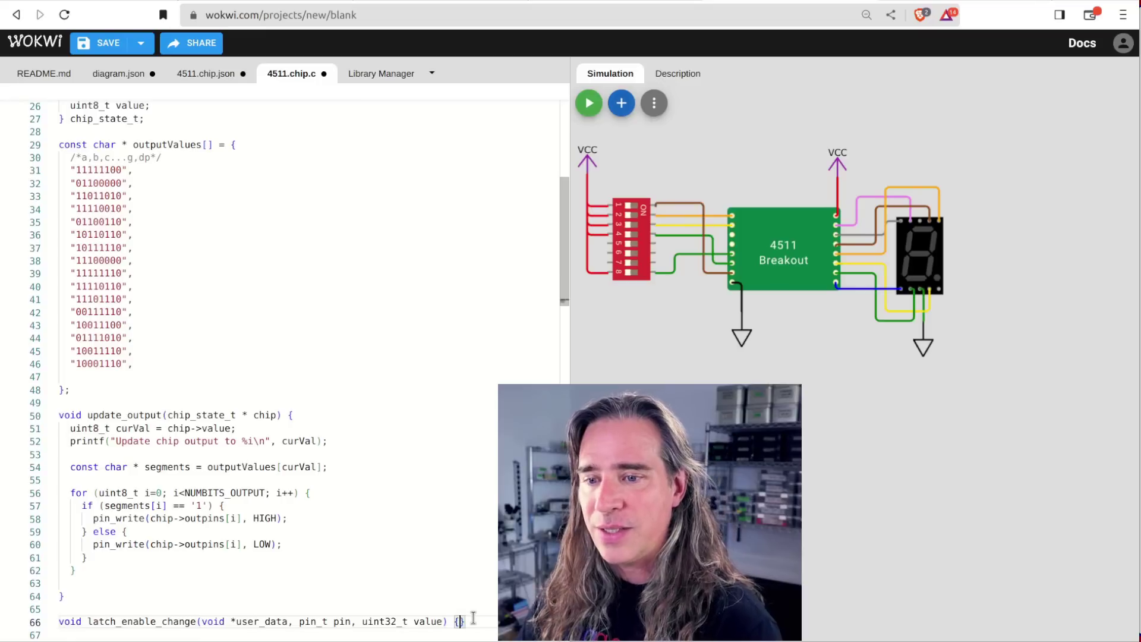
Write latch_enable_change's enable/disable branches with printf messages and start the simulation
key("Return")
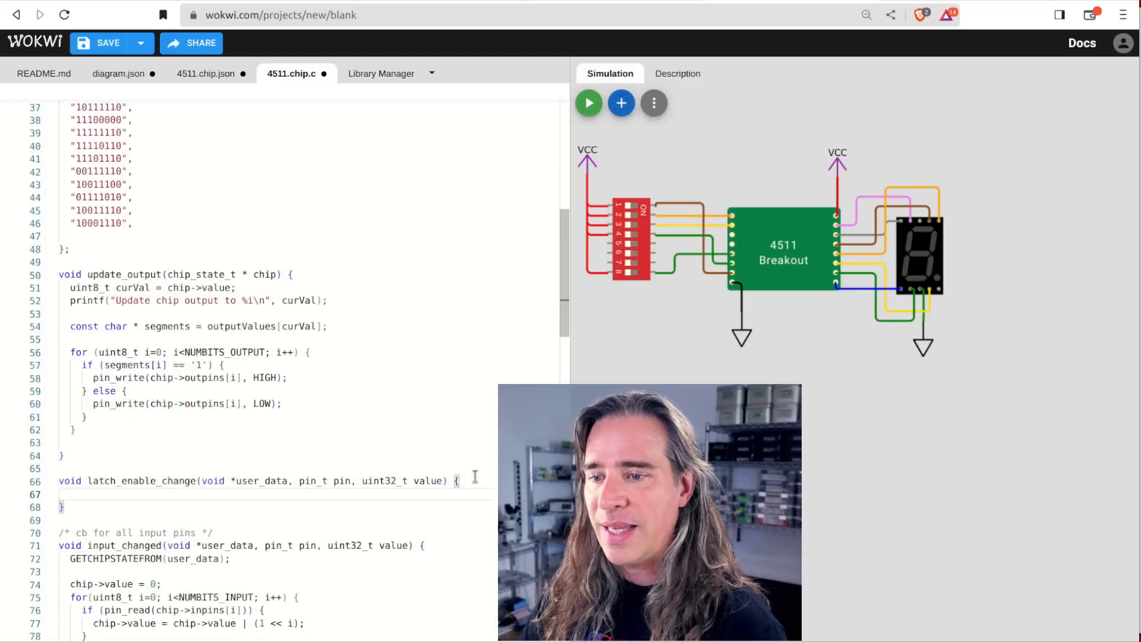
type("GETCHIPSTATEFROM(user_data);")
key("Return")
type("if (value")
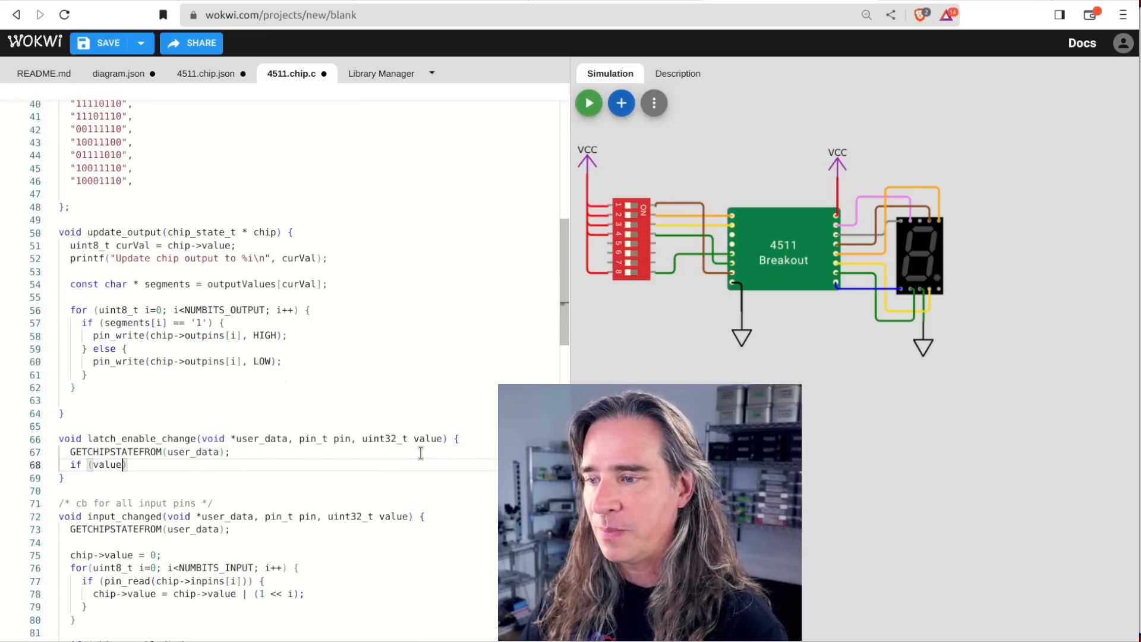
type(") {")
key("Return")
type("printf(\"output now disabled\\n\");")
key("Return")
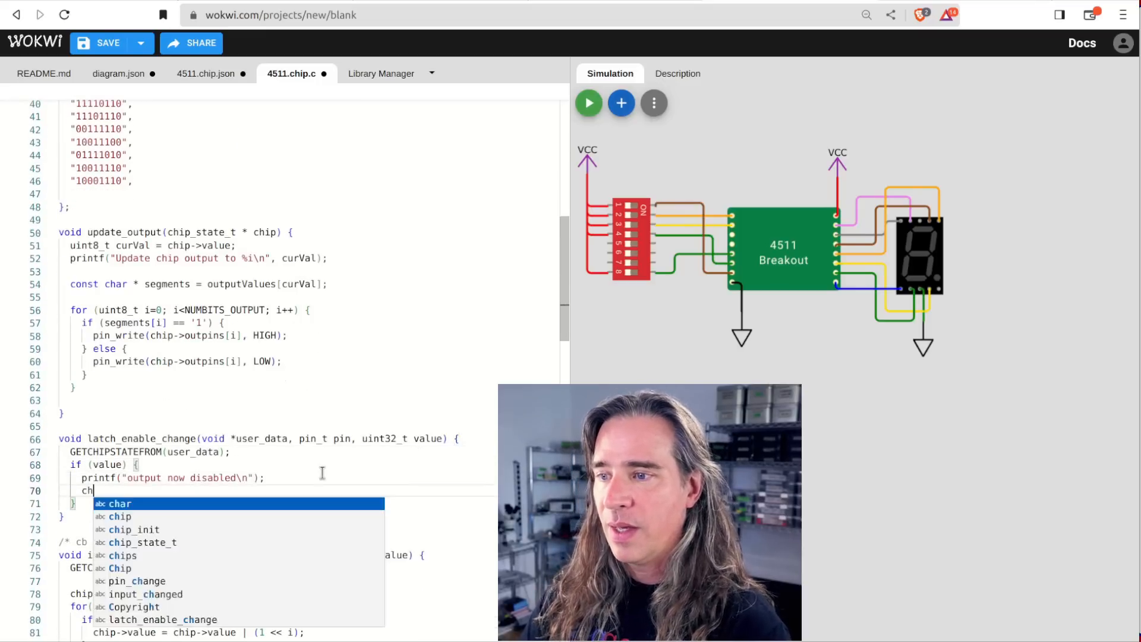
type("chip->enabled = false;")
key("Return")
type("} else {")
key("Return")
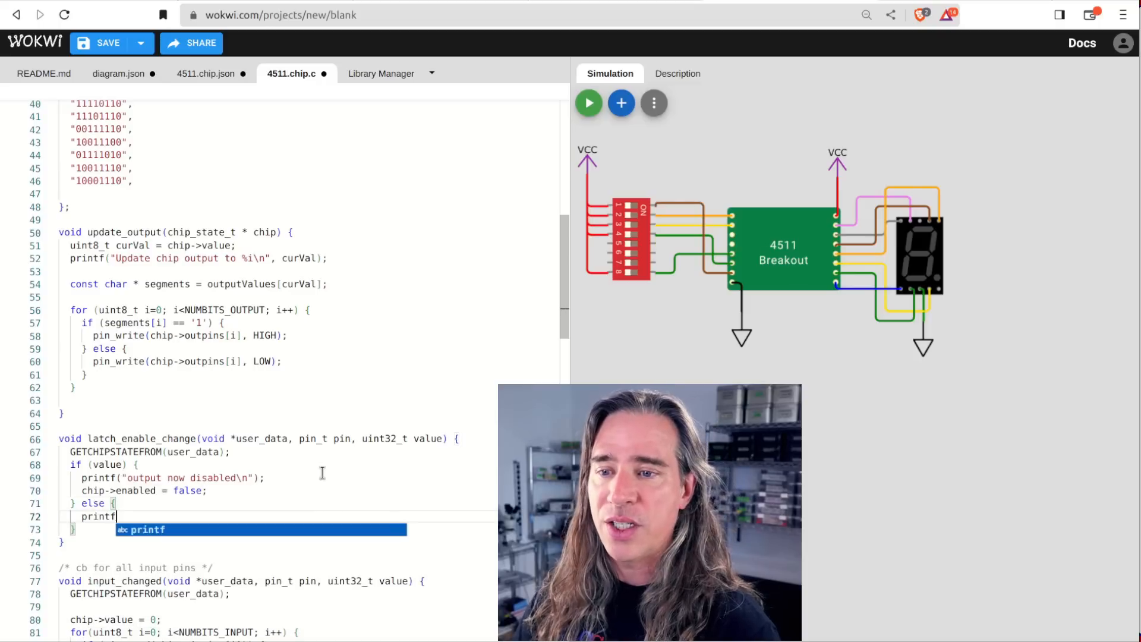
type("printf(\"output now enabled\\n\");")
key("Return")
type("chip->enabled = true;")
key("Return")
type("update_output(chip);")
key("Return")
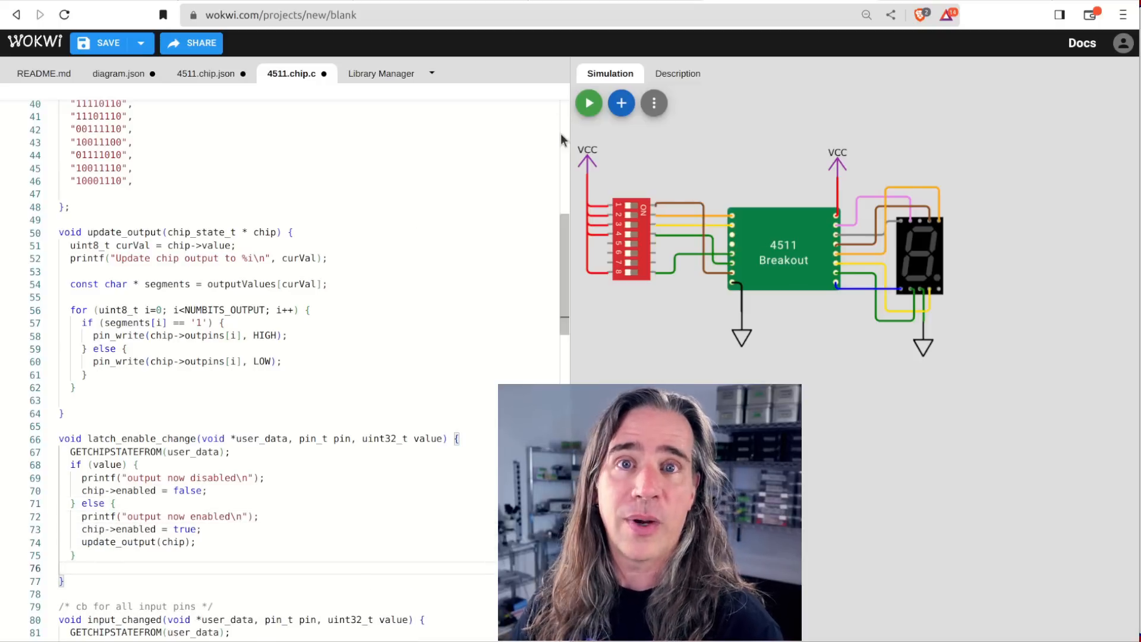
left_click(588, 104)
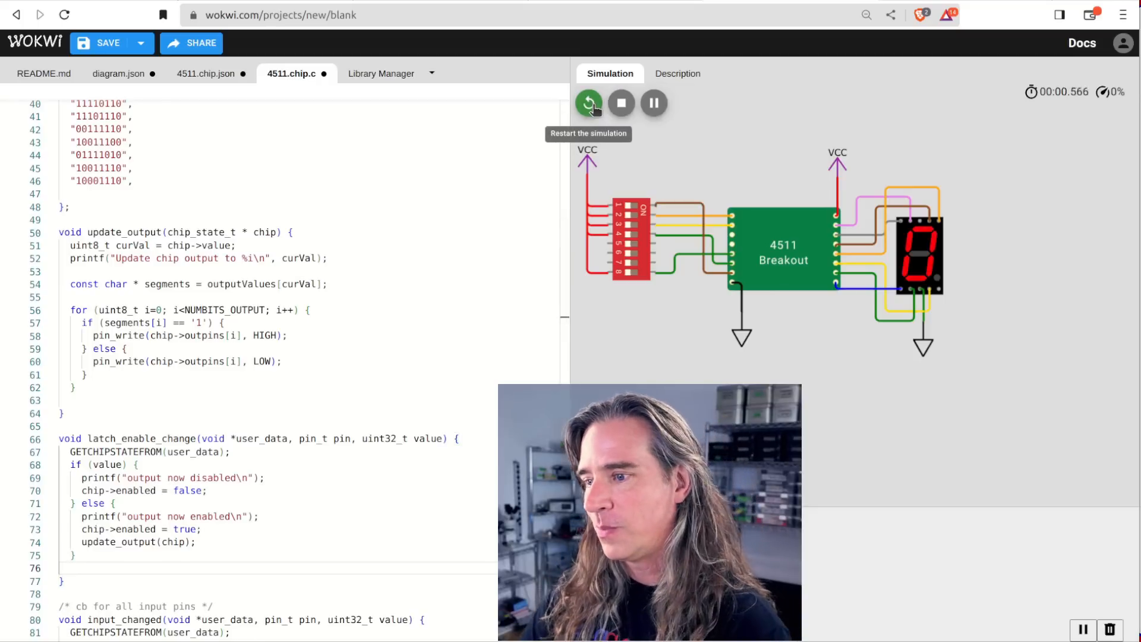
Flip DIP switches during simulation so the display shows digits 8, 3 and 2
left_click(636, 221)
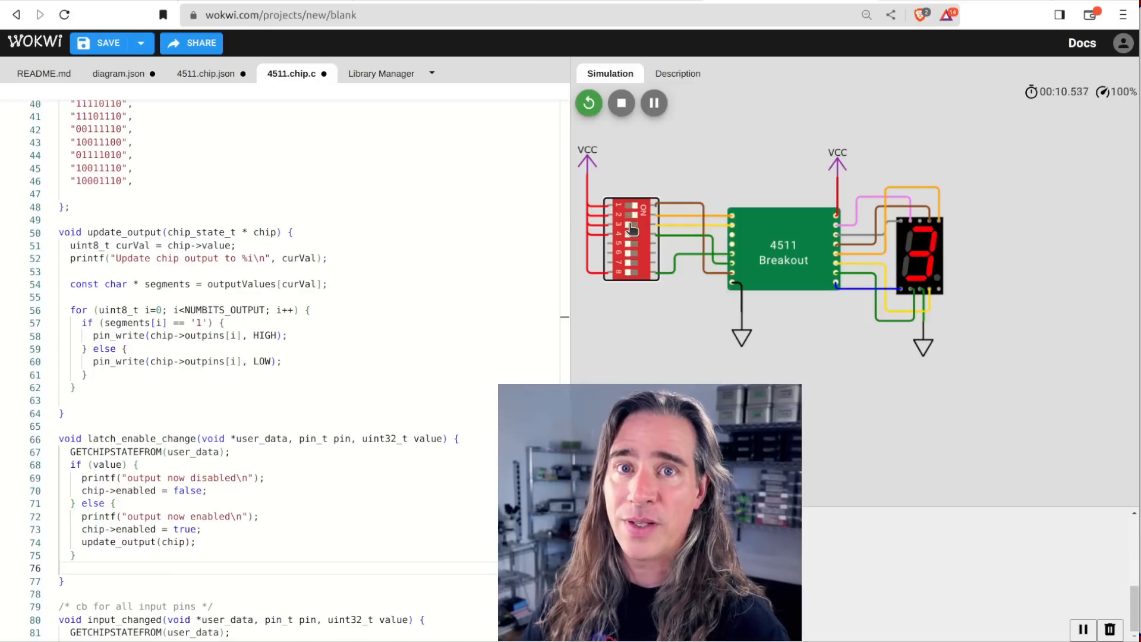
left_click(633, 230)
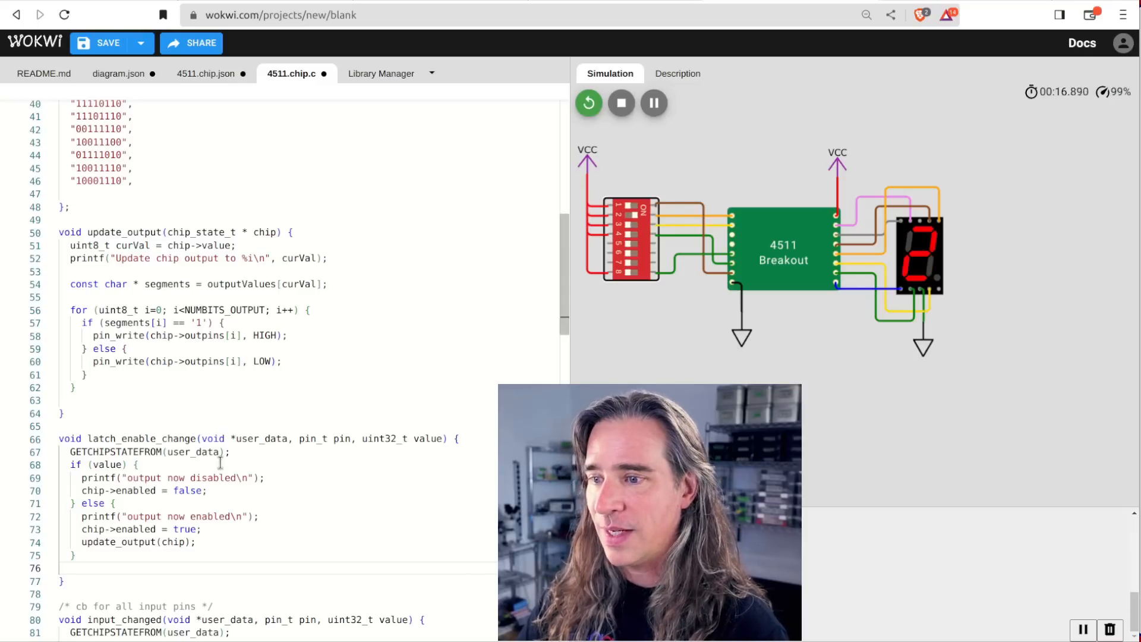
left_click(633, 275)
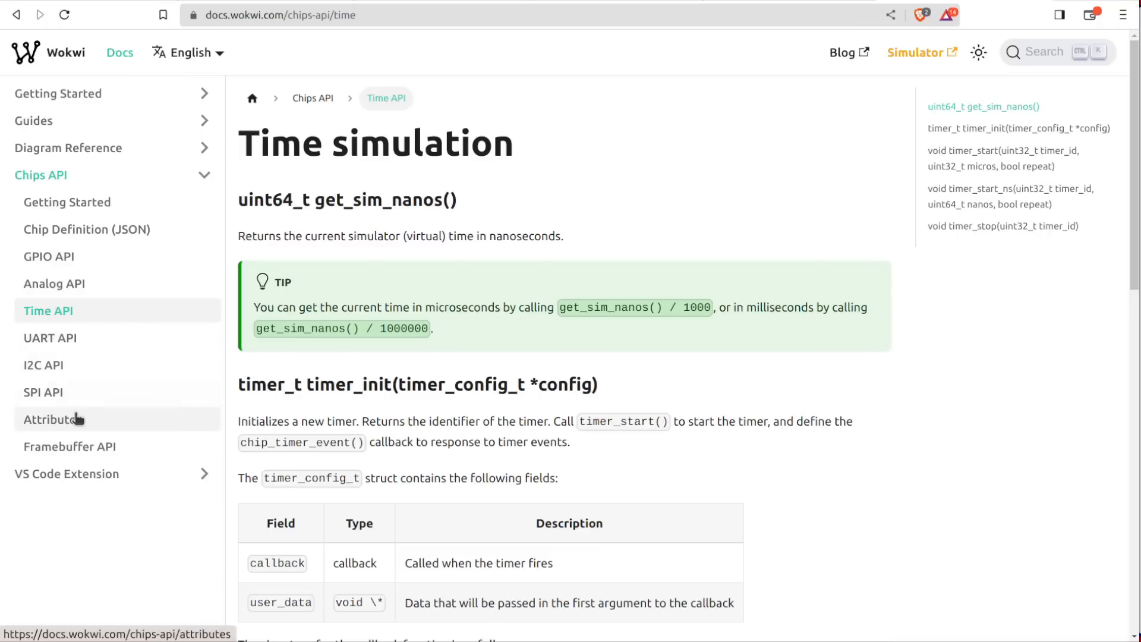
Copy the example controls JSON block from the Chips API Attributes docs
left_click(77, 419)
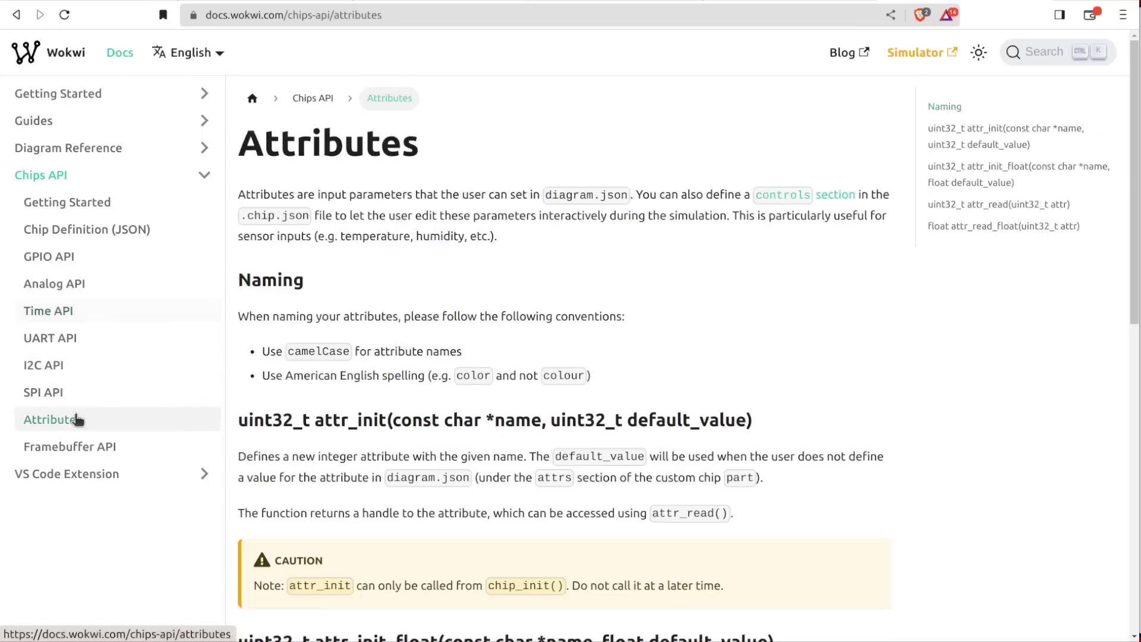
left_click(781, 199)
left_click_drag(359, 181, 387, 300)
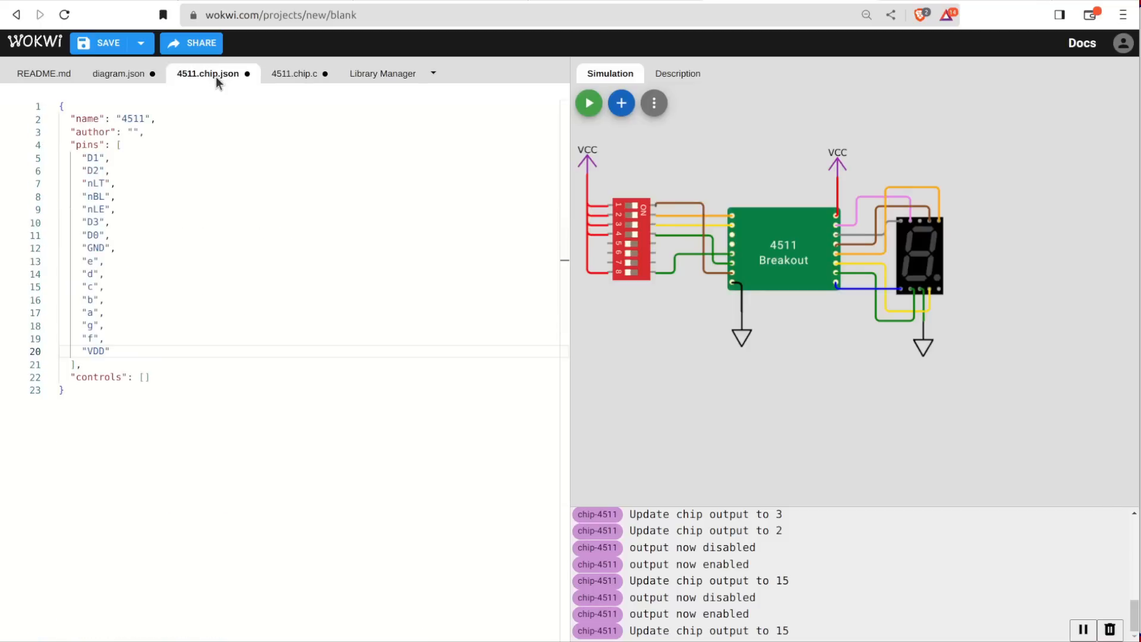
Add a Value range control from 0 to 15 to 4511.chip.json
left_click(141, 376)
key("Return")
type("{   \"id\": \"relativeHumidity\",   \"label\": \"Relative Humidity\",   \"type\": \"range\",   \"min\": 0,   \"max\": 100,   \"step\": 1 }")
double_click(181, 428)
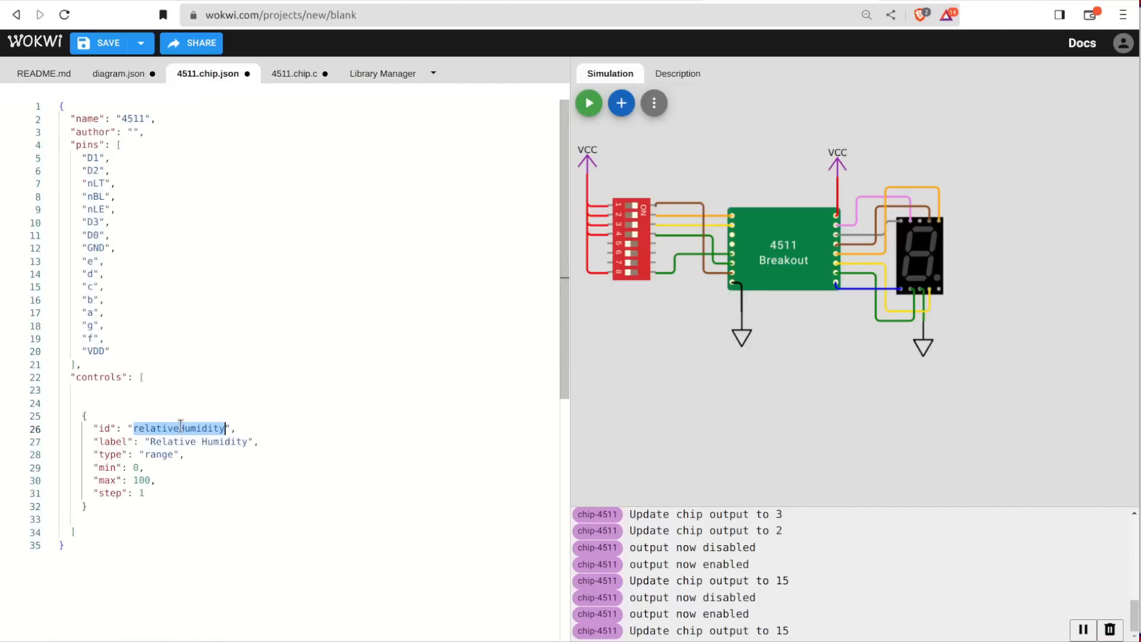
type("value")
double_click(196, 441)
type("Value")
double_click(141, 480)
type("1")
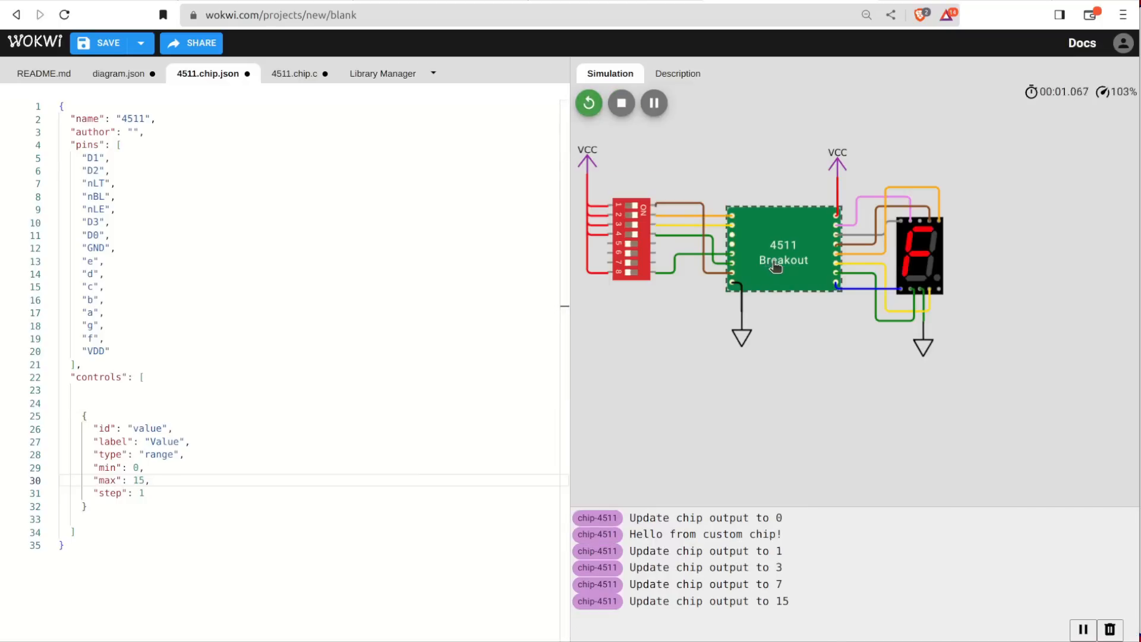
Run the simulation and lower the 4511 chip's Value slider
left_click(765, 260)
left_click_drag(640, 170, 581, 171)
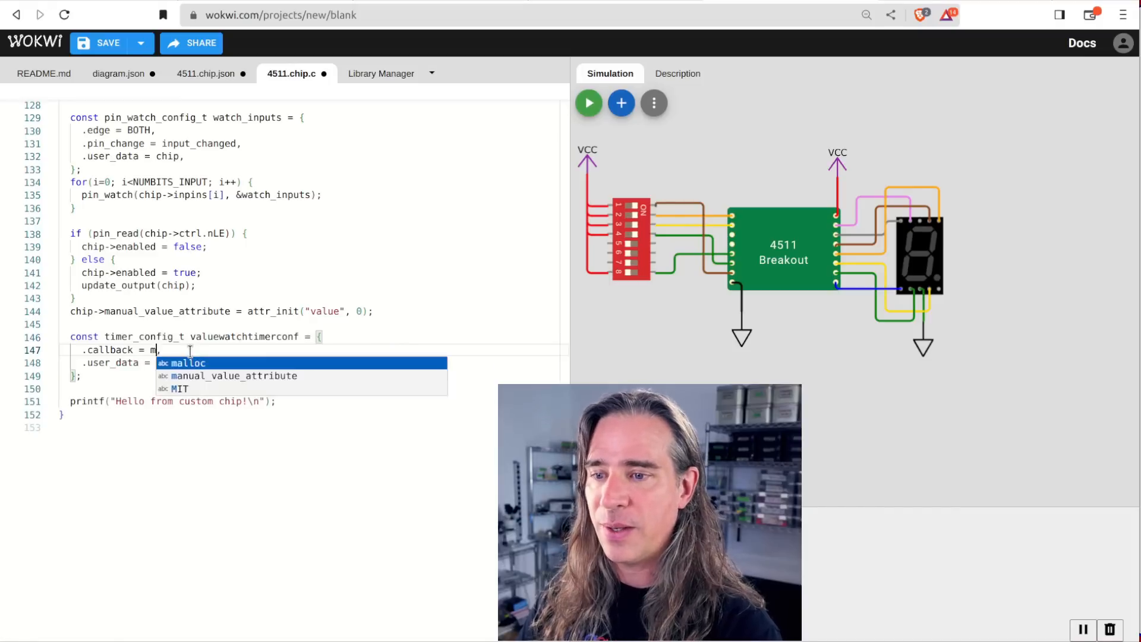
type("timer_t v")
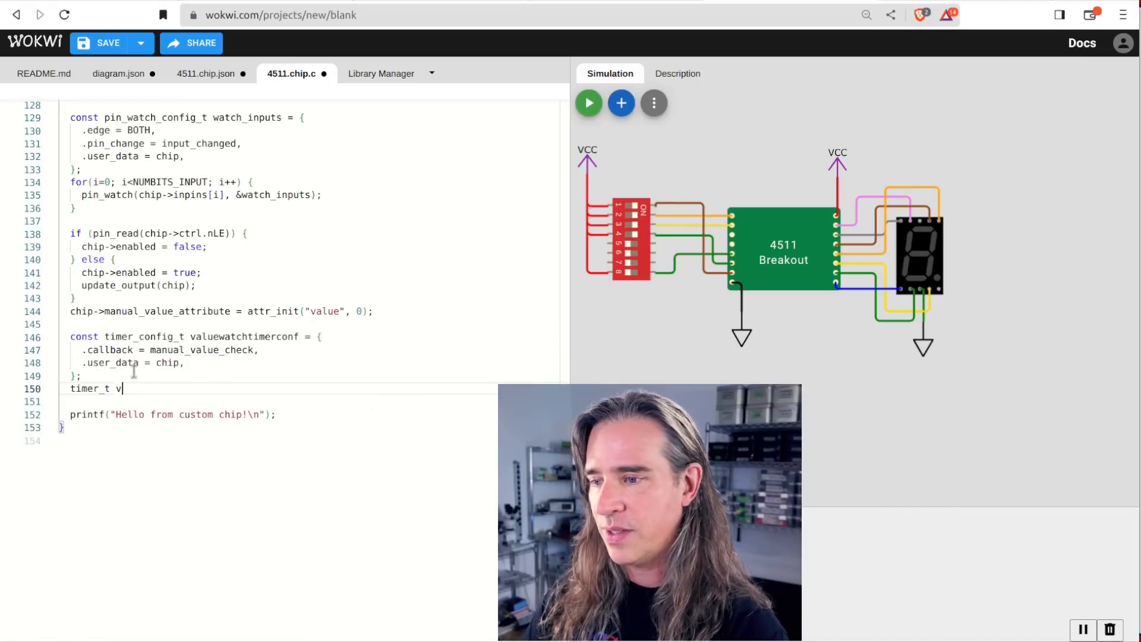
type("alwatchtimer = timer_init(&valuew")
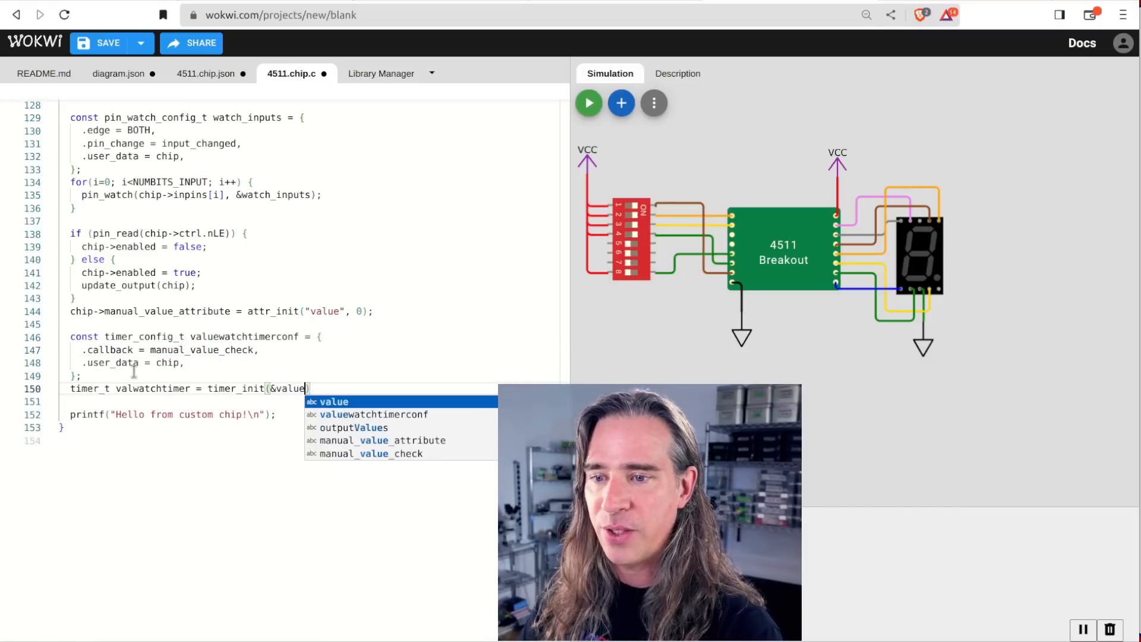
Start a repeating 5000-interval valwatchtimer in chip_init calling manual_value_check
key("Tab")
type(");")
key("Return")
type("timer_start(valw")
key("Tab")
type(")")
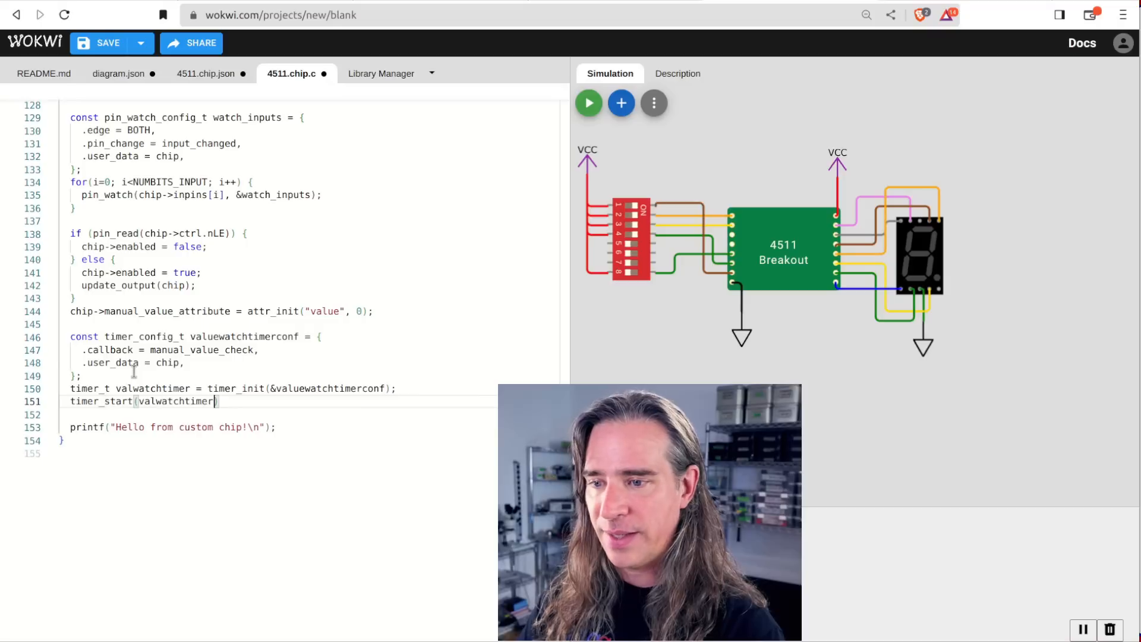
type(", 5000, true")
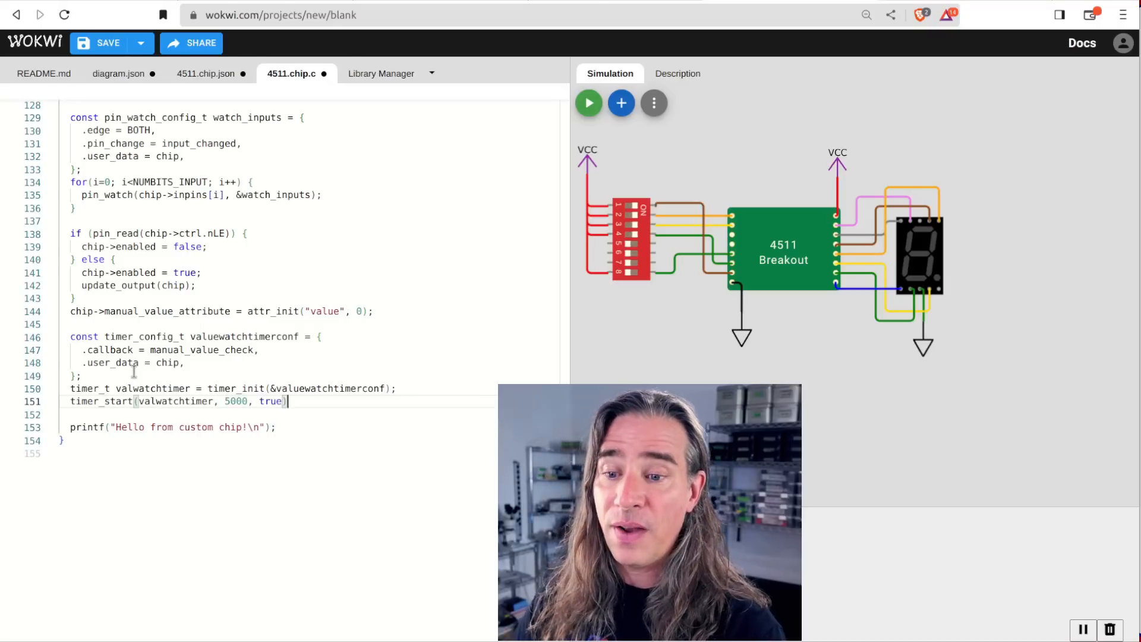
type(";")
key("Return")
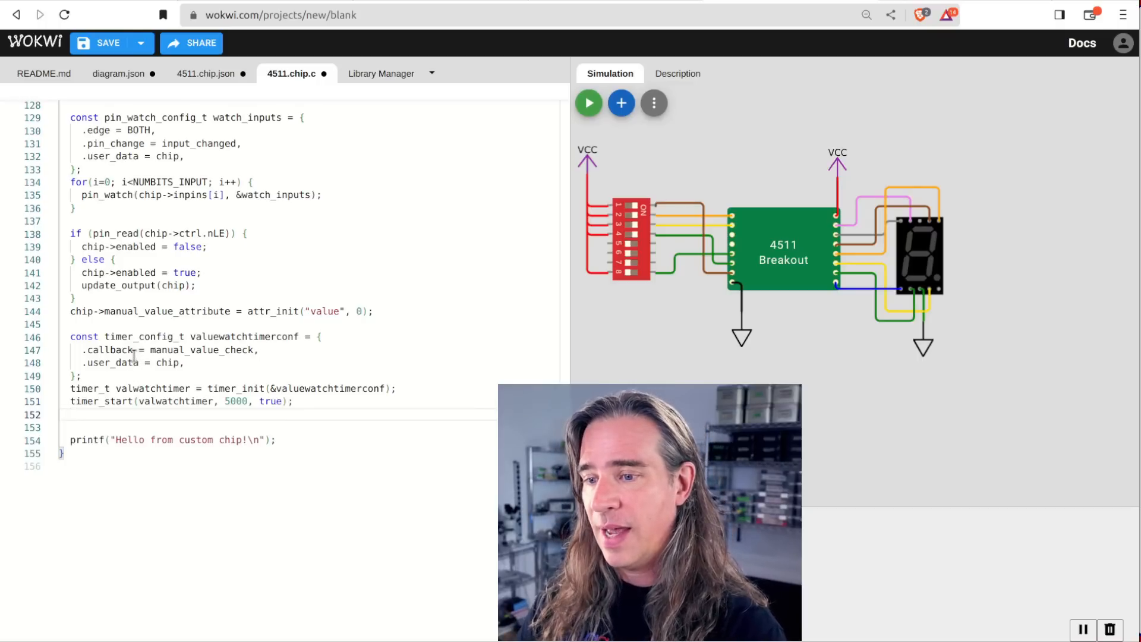
double_click(183, 350)
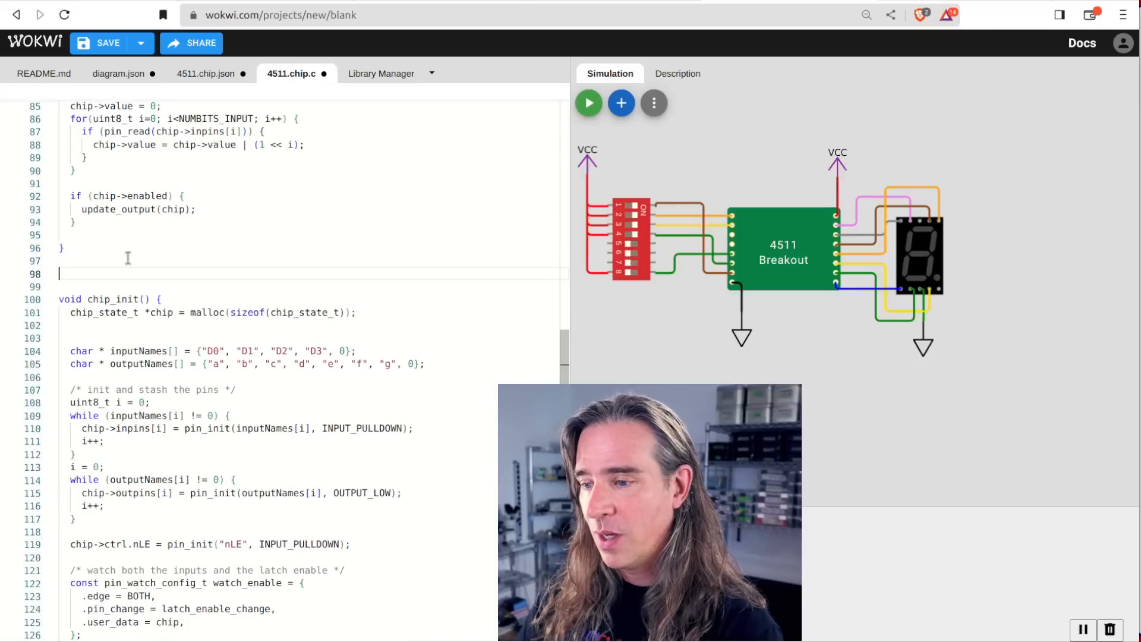
type("void manual_value_check(void")
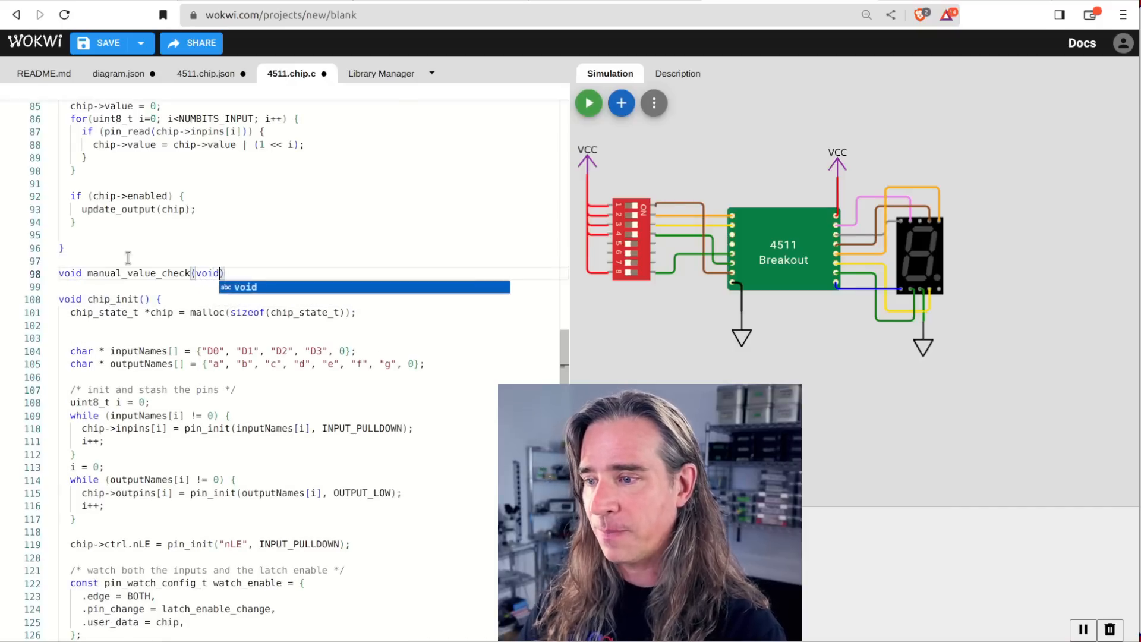
type("(void* user_data) {")
Write manual_value_check reading the Value attribute and comparing it with chip->manual_value
key("Return")
type("GETCHIPSTATEFROM(user_data);")
key("Return")
key("Return")
type("uint")
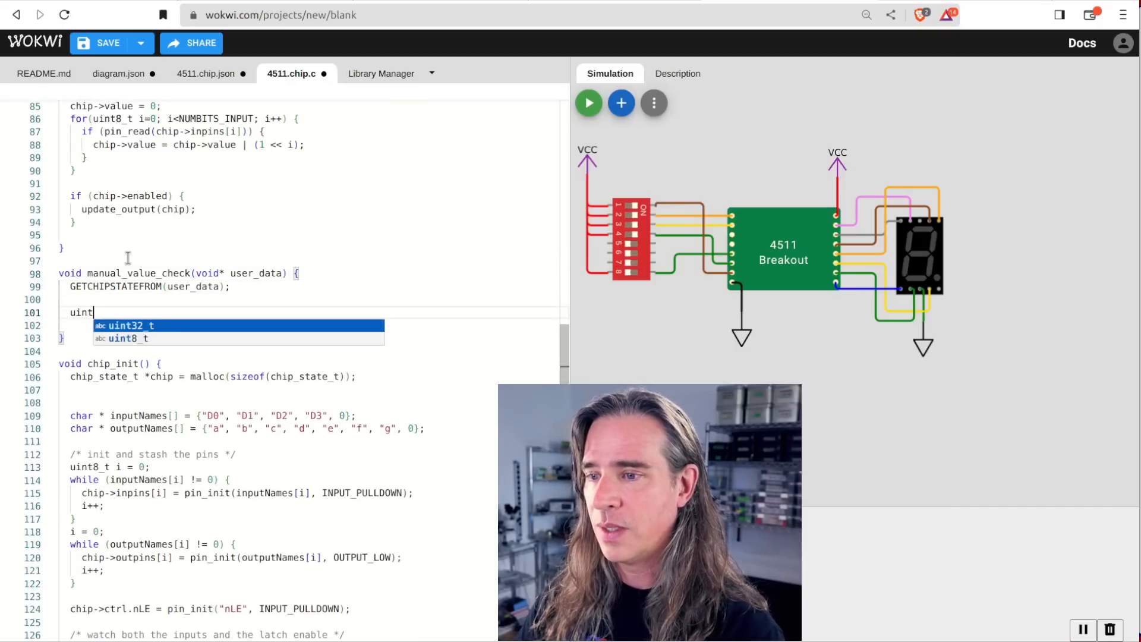
type("8_t curVal = attr_read(chip->manu")
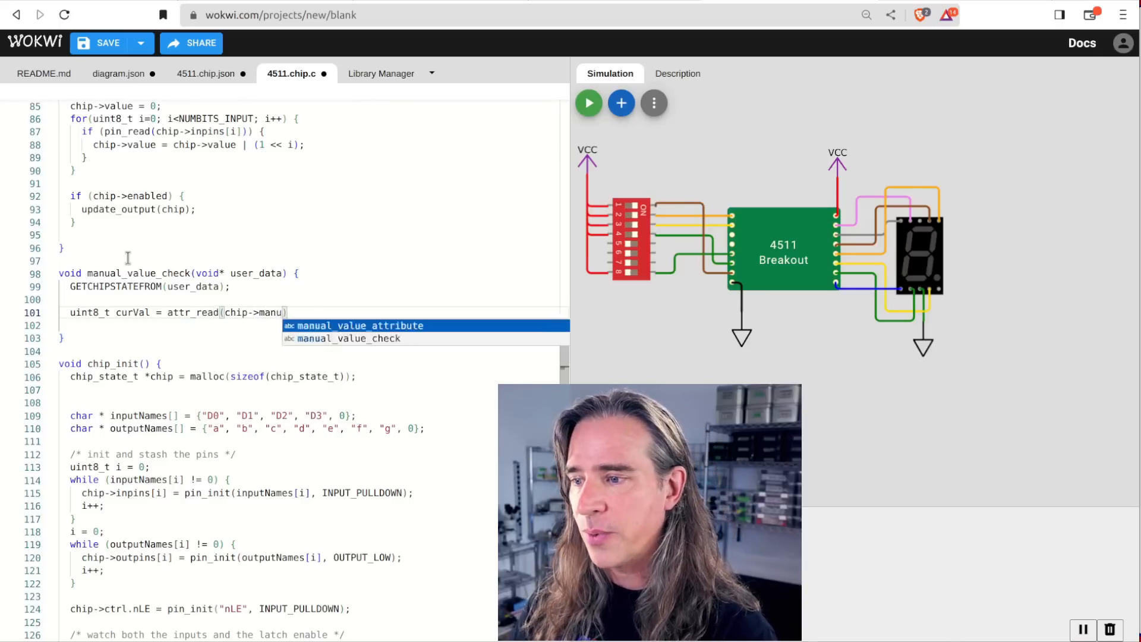
type("al_value_attribute);")
key("Return")
type("if (curVal != chip")
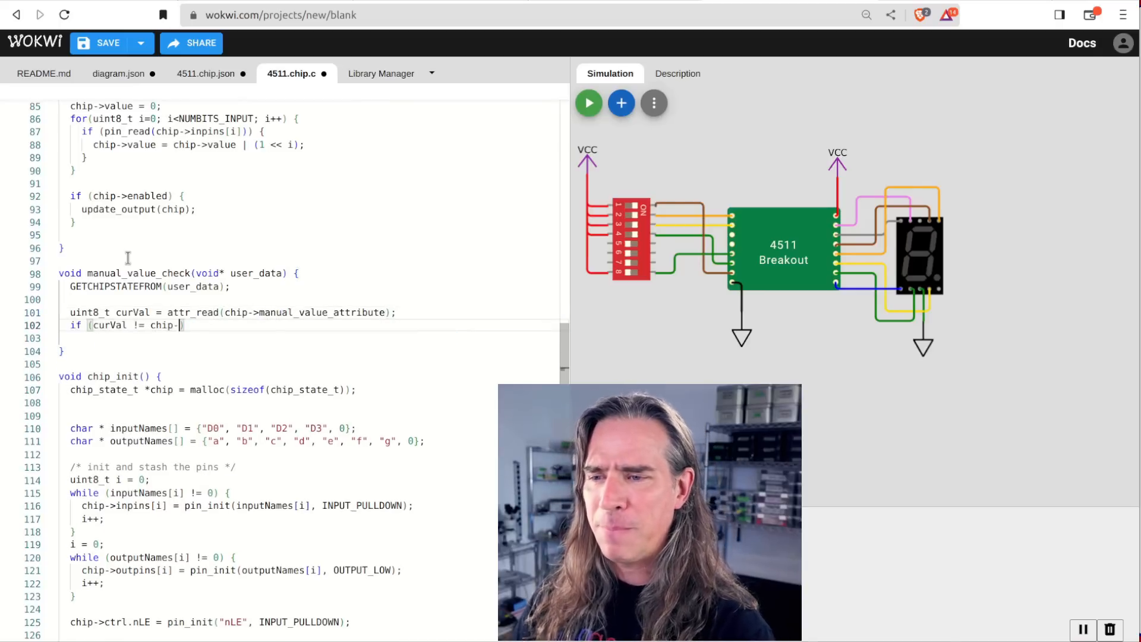
type("->manual_value) {")
key("Return")
key("Return")
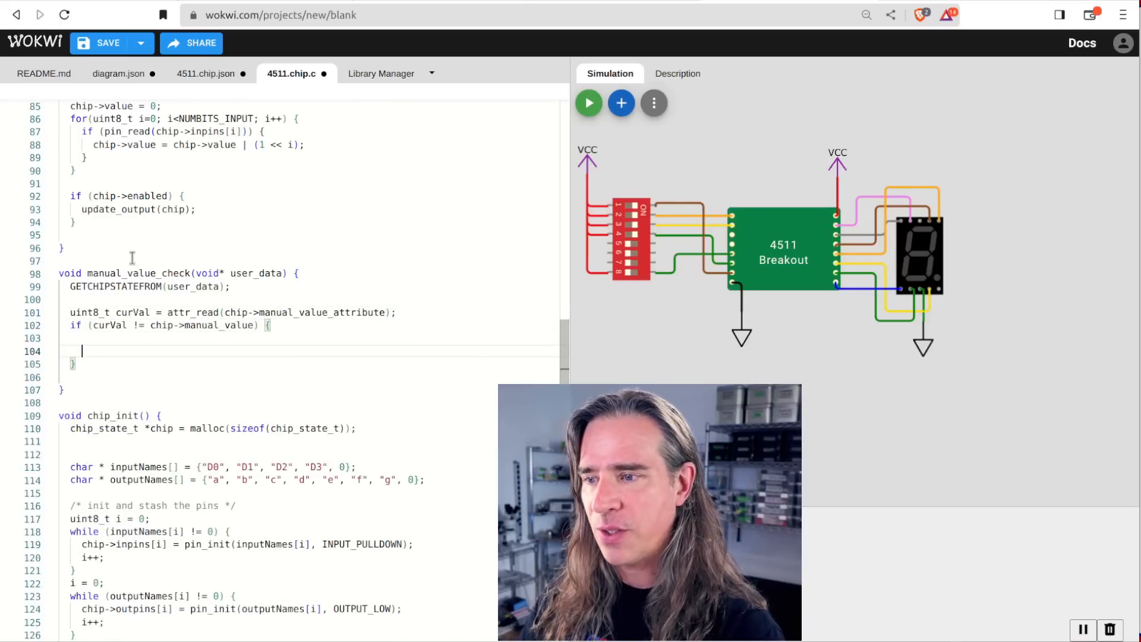
Add a uint8_t manual_value field to the chip_state_t struct
double_click(208, 325)
scroll(208, 333, "up", 20)
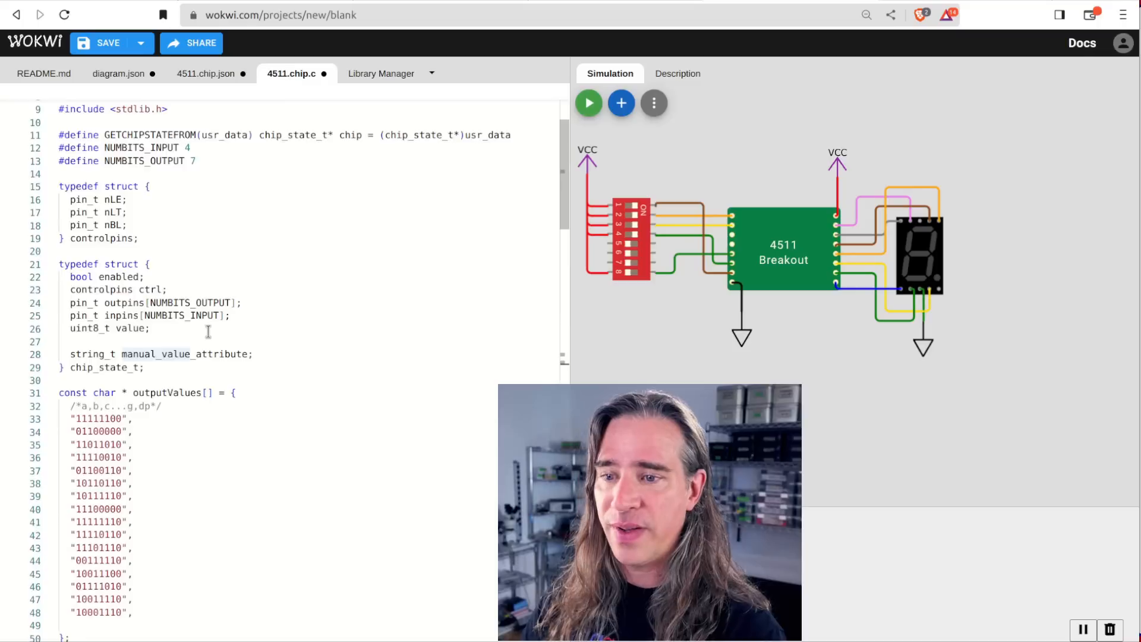
left_click(152, 371)
key("Return")
type("uint8")
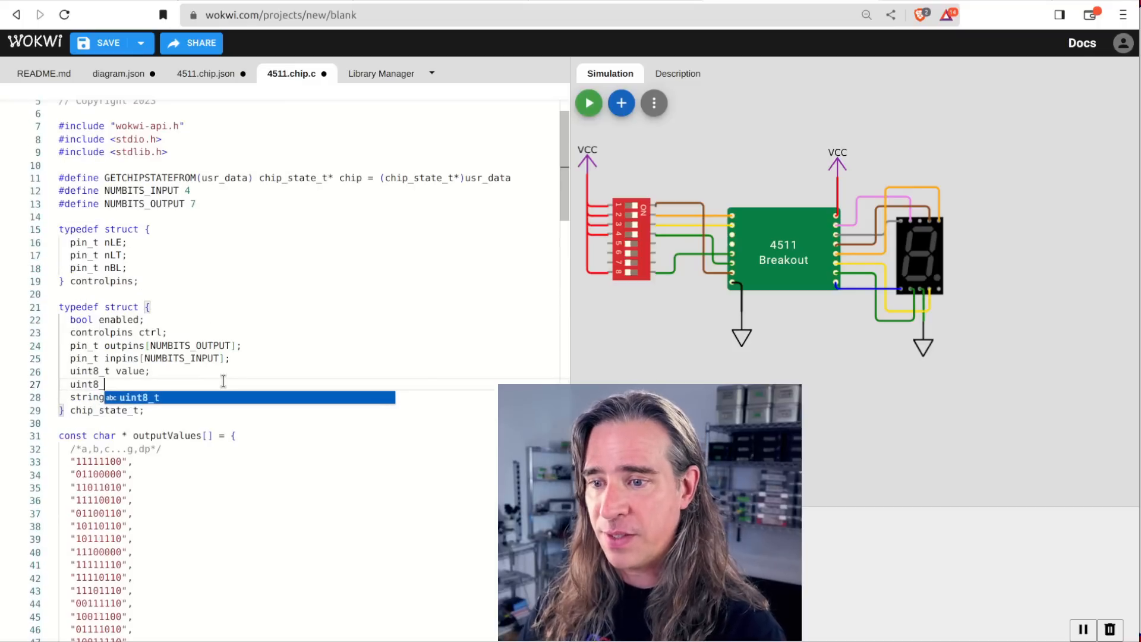
type("_t manual_value;")
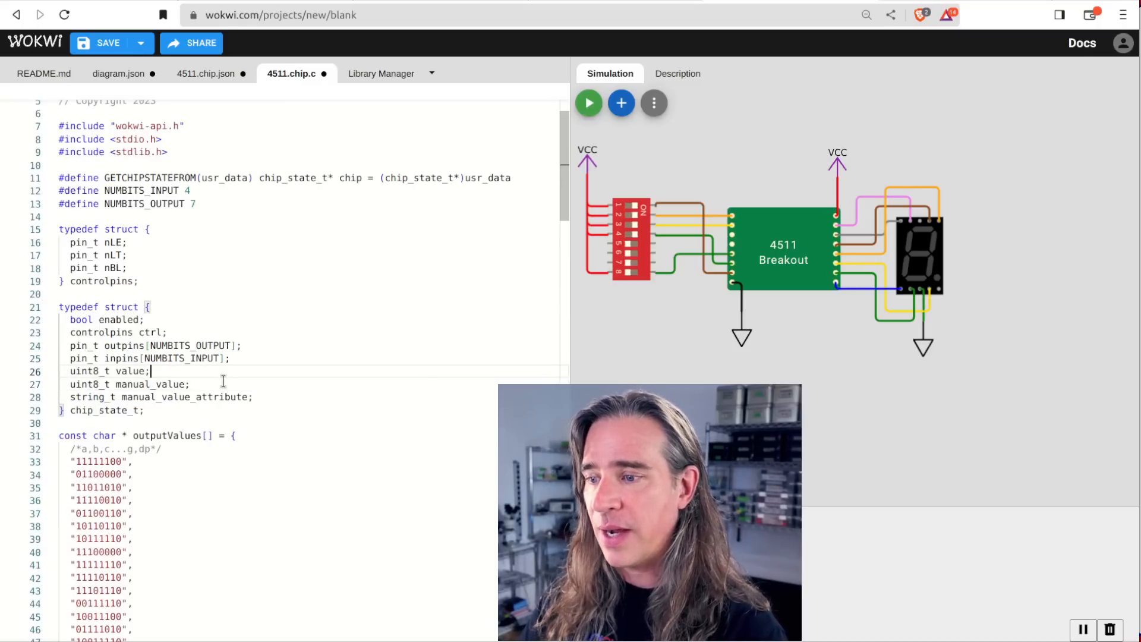
key("ctrl+z")
scroll(222, 381, "down", 20)
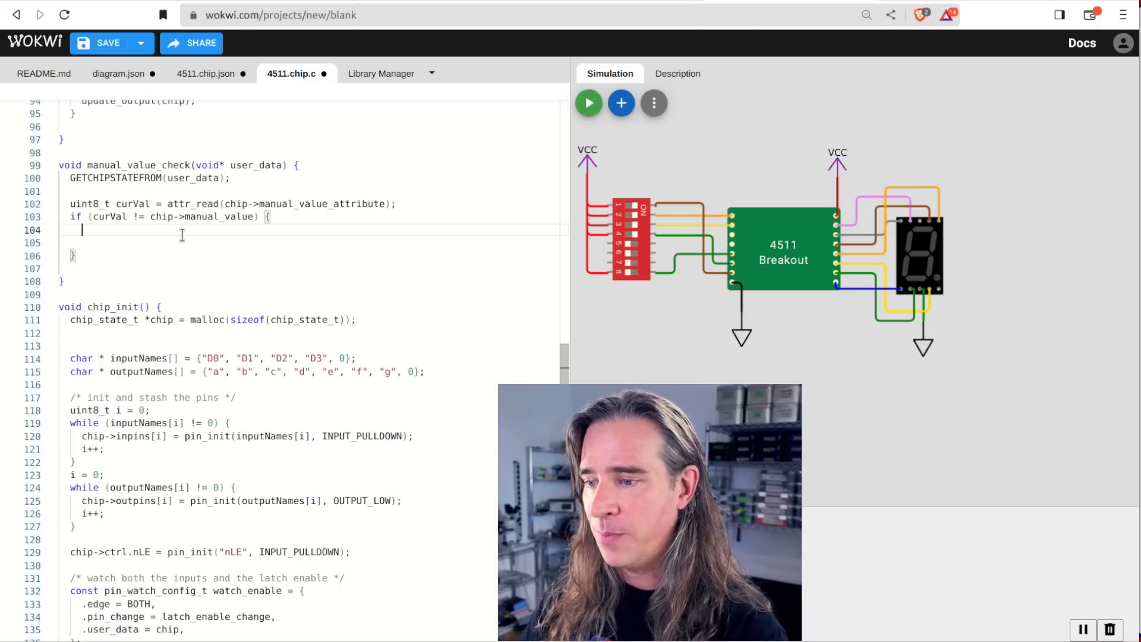
type("chip->manual_value =")
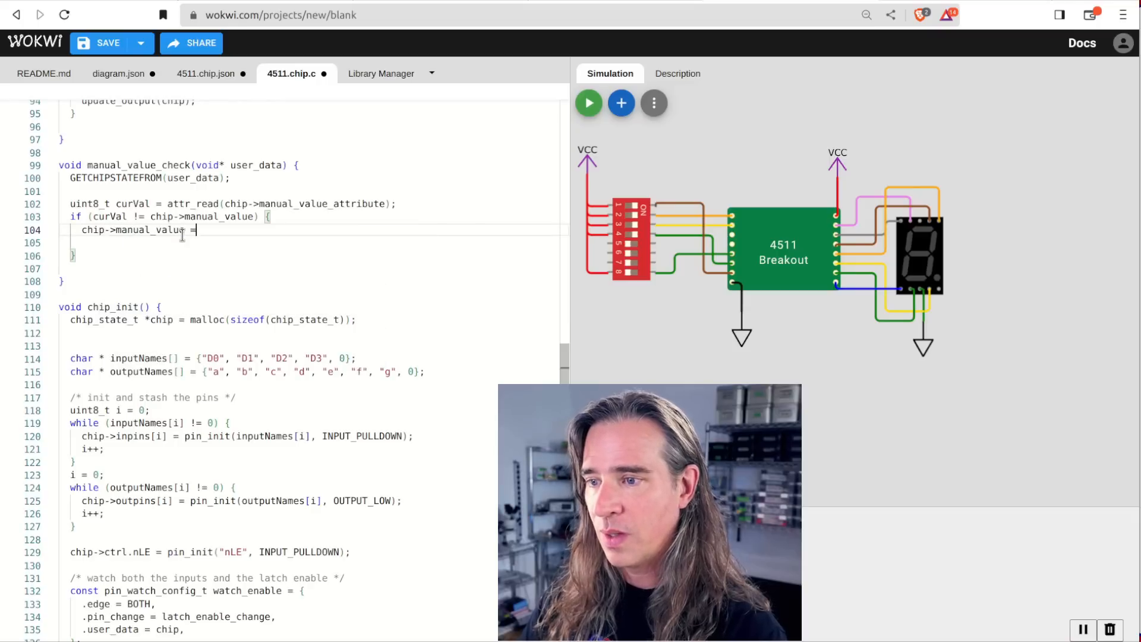
type(" curVal;")
Inside the change check, update value and call update_output, then restart the simulation
key("Return")
type("chip->")
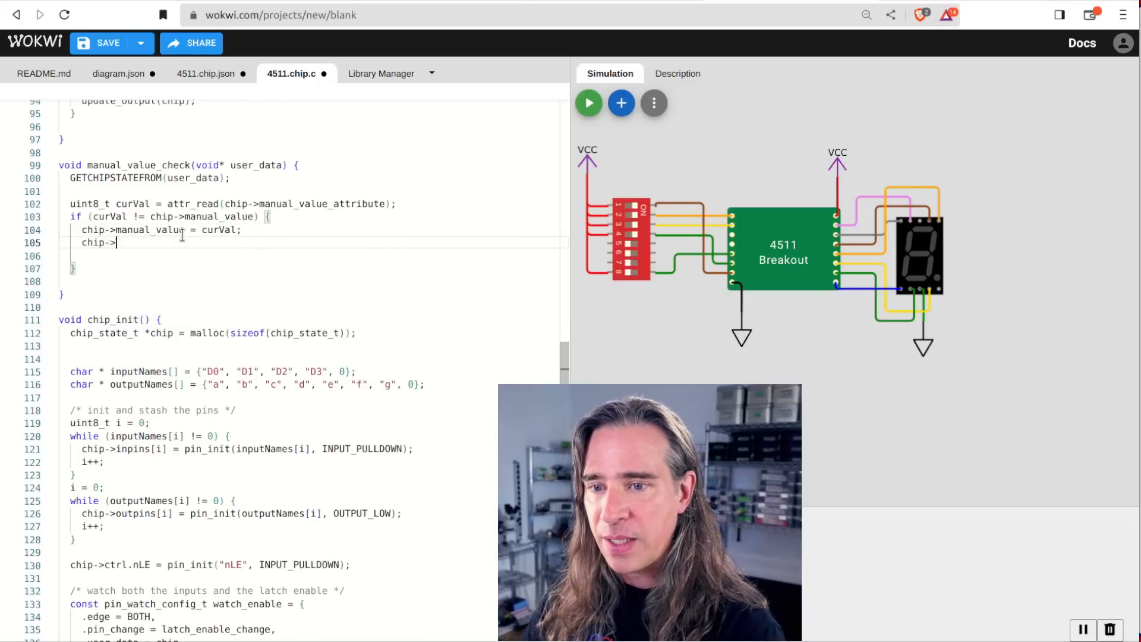
type("value = cur")
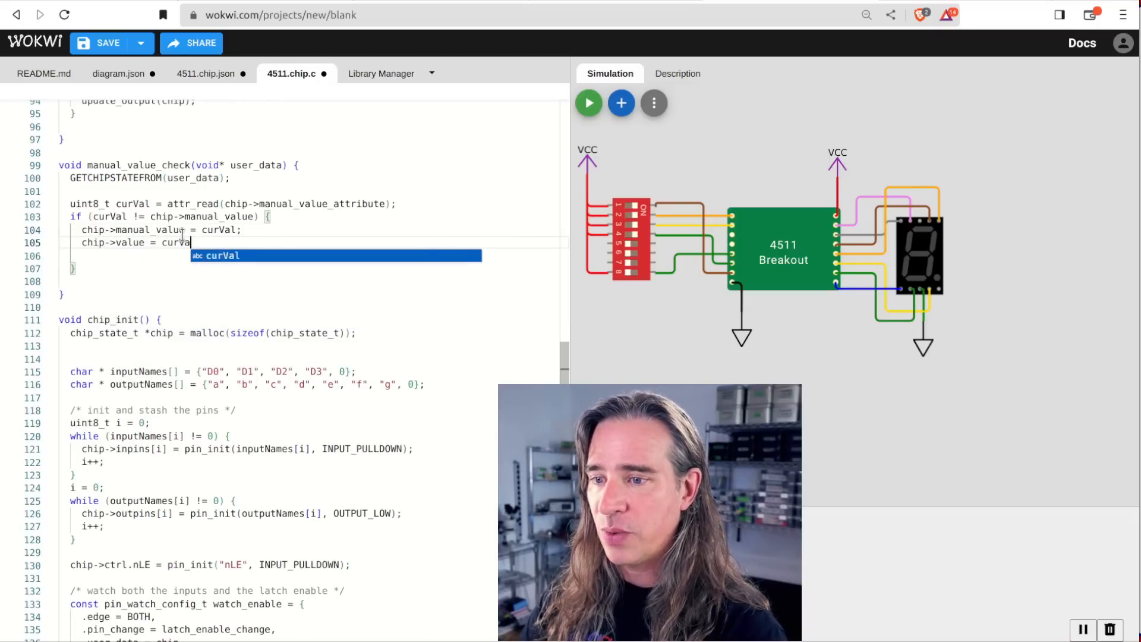
type("Val;")
key("Return")
type("update_output")
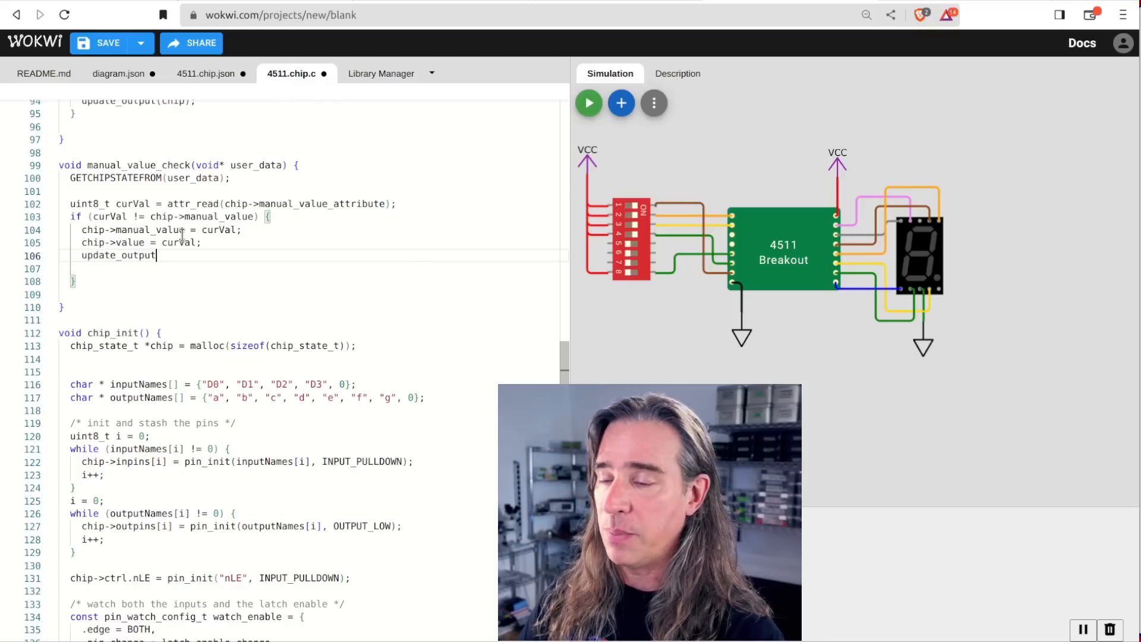
type("(chip);")
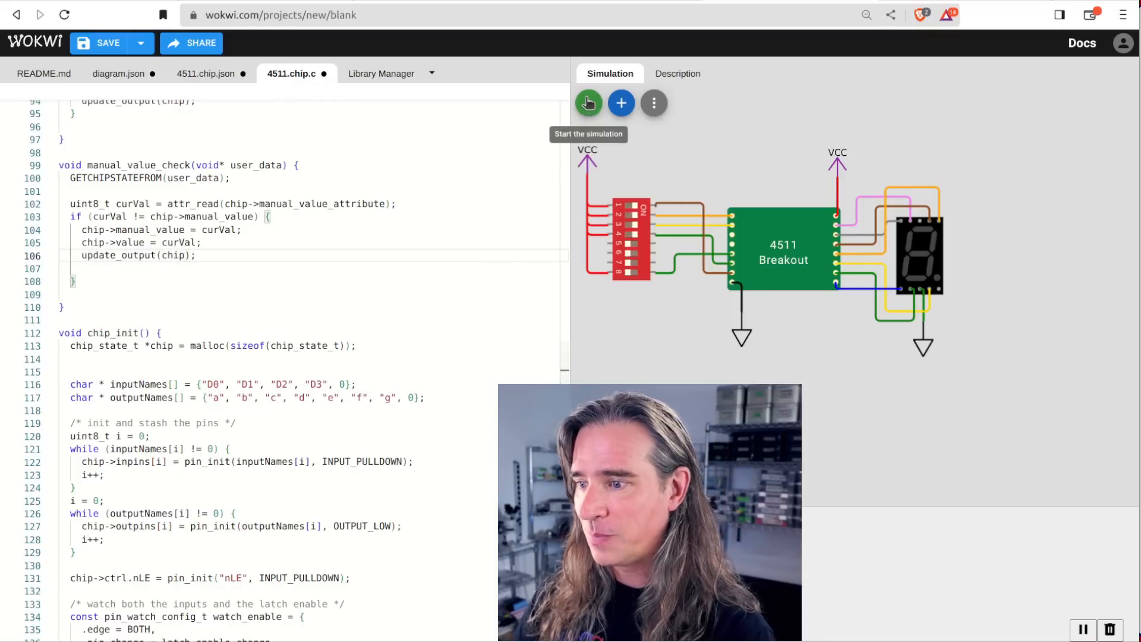
left_click(588, 103)
Select the 4511 chip and drag its Value slider up and back down to 2, watching the digit change
left_click(758, 240)
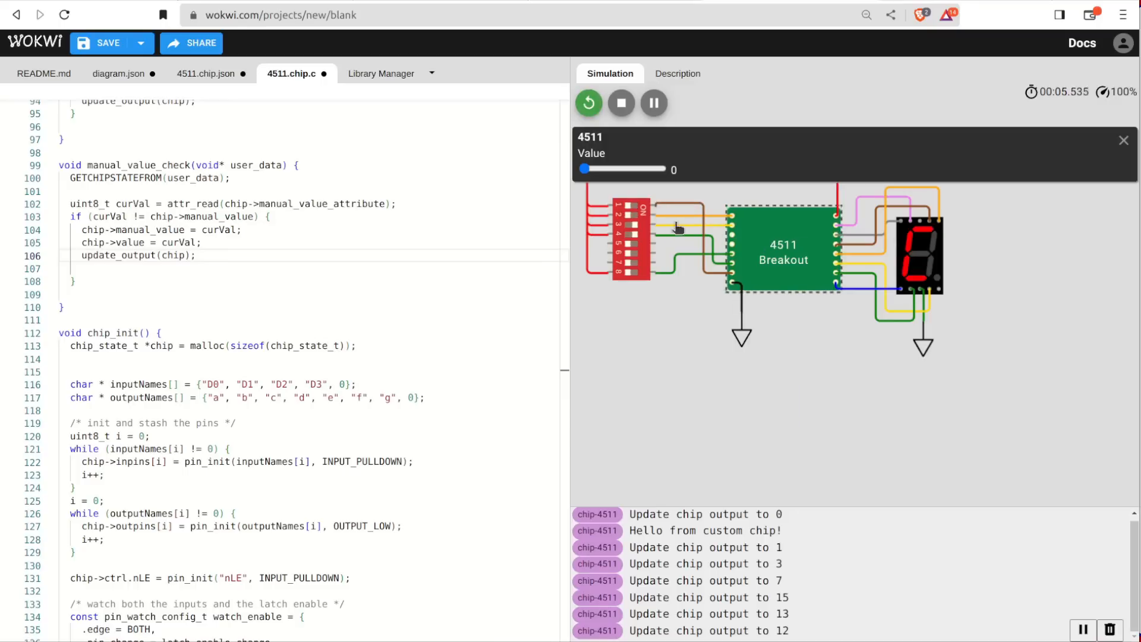
left_click_drag(588, 171, 666, 176)
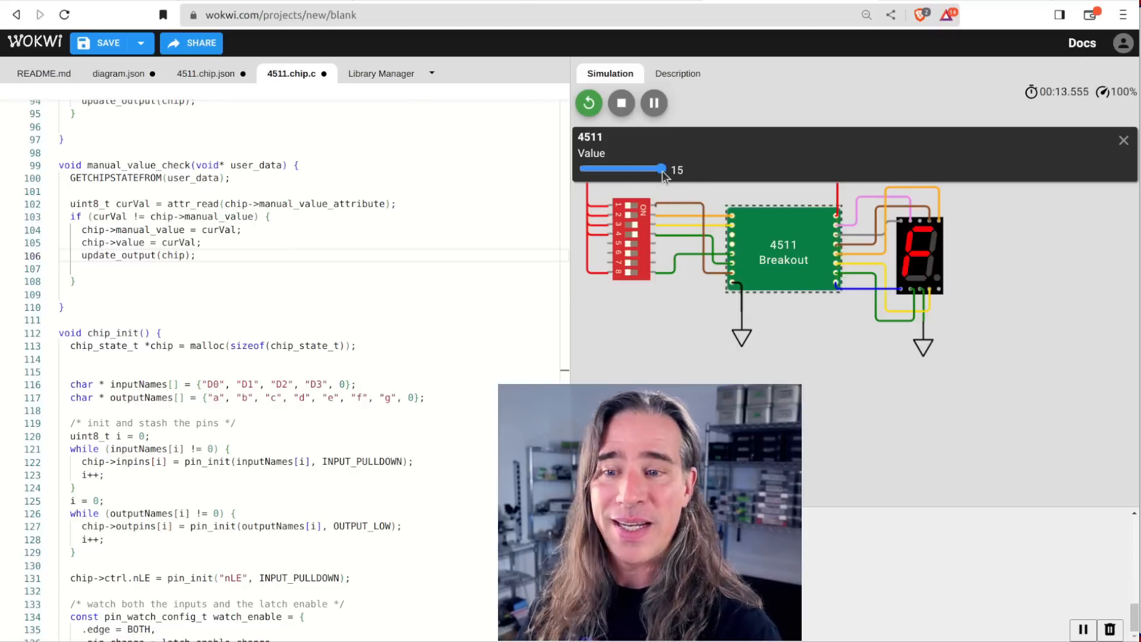
left_click_drag(662, 170, 593, 171)
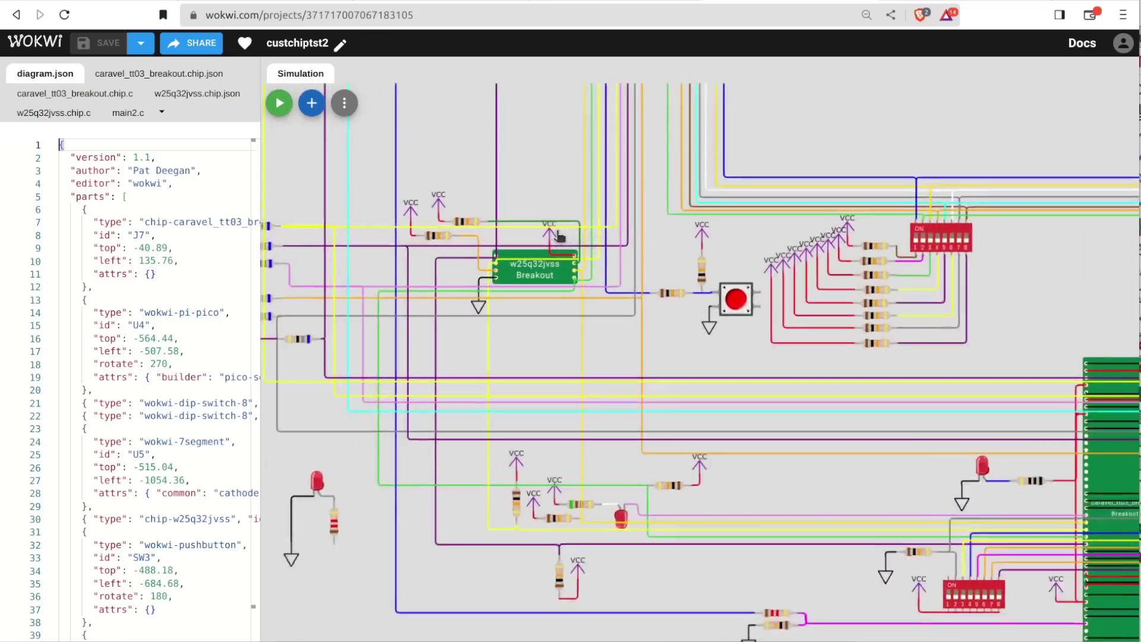
scroll(560, 237, "up", 6)
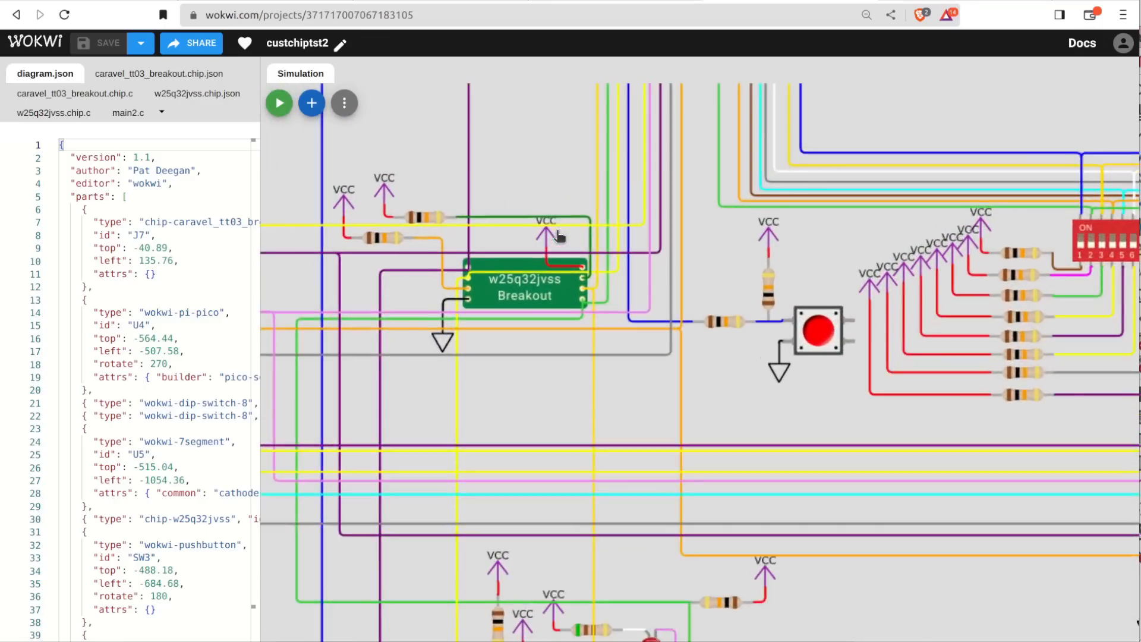
Nudge the w25q32jvss Breakout part slightly on the diagram
left_click_drag(519, 297, 526, 312)
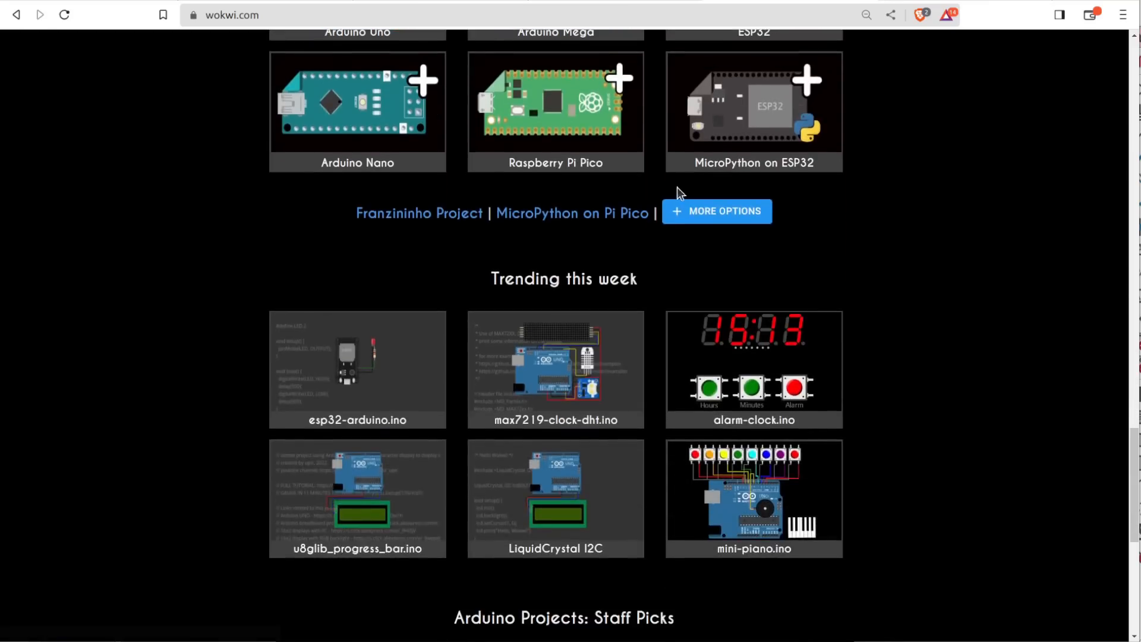
Start a new Pi Pico SDK project and bring up the add-part list
left_click(715, 210)
left_click(740, 256)
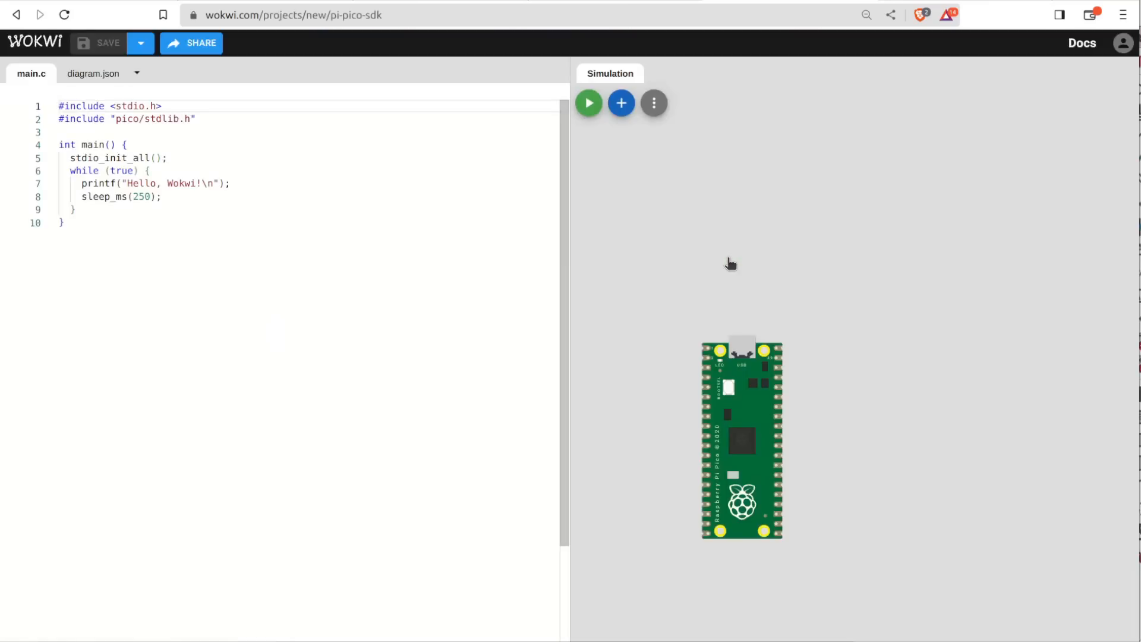
left_click(621, 103)
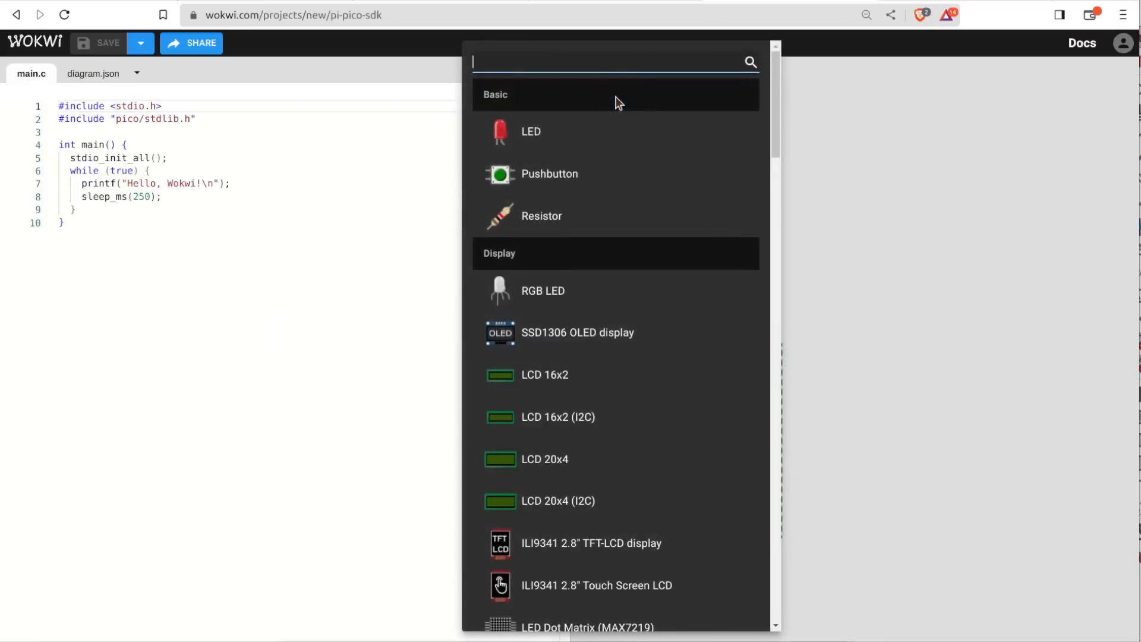
type("cus")
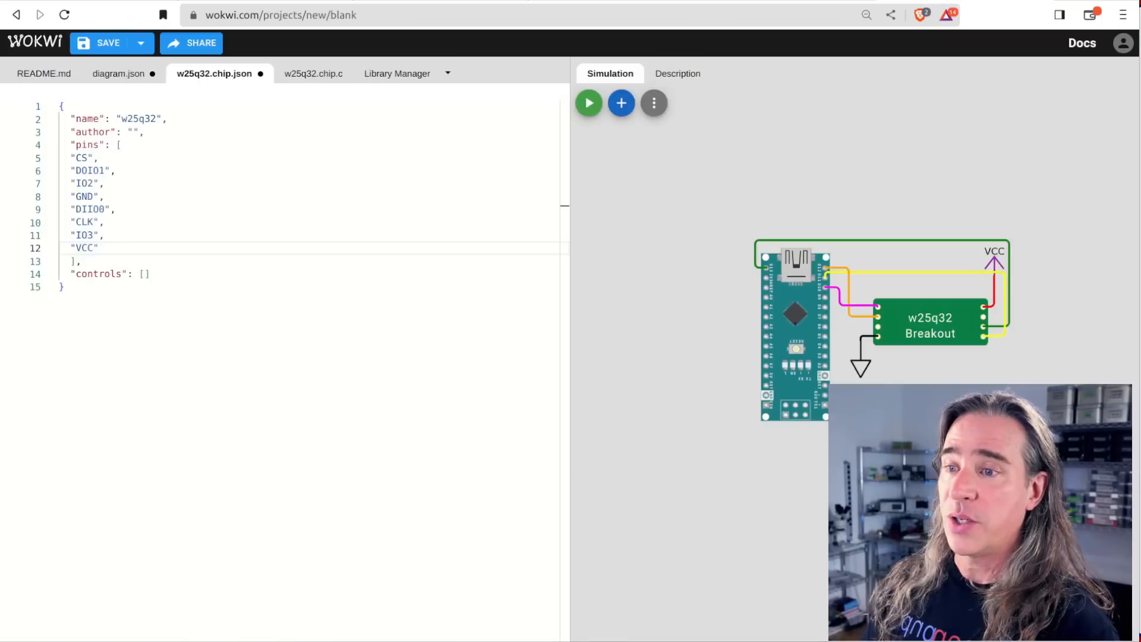
In w25q32.chip.c, give chip_state_t a pin_t chipselect, spi_dev_t spi and uint8_t spi_buffer[1]
left_click(315, 72)
triple_click(243, 246)
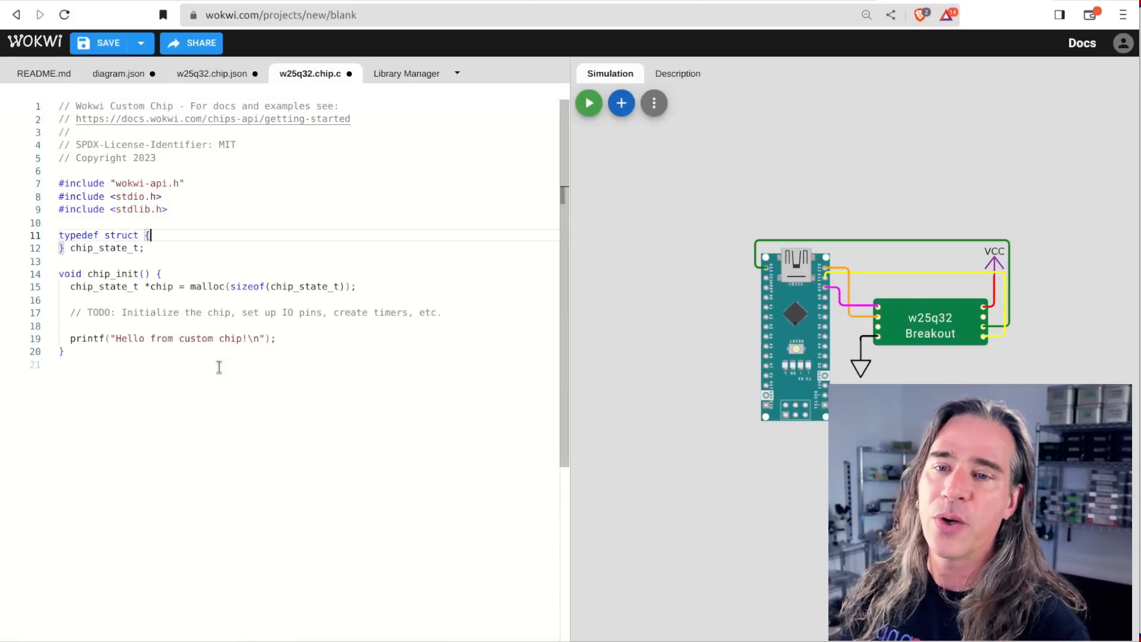
type("pin-")
key("BackSpace")
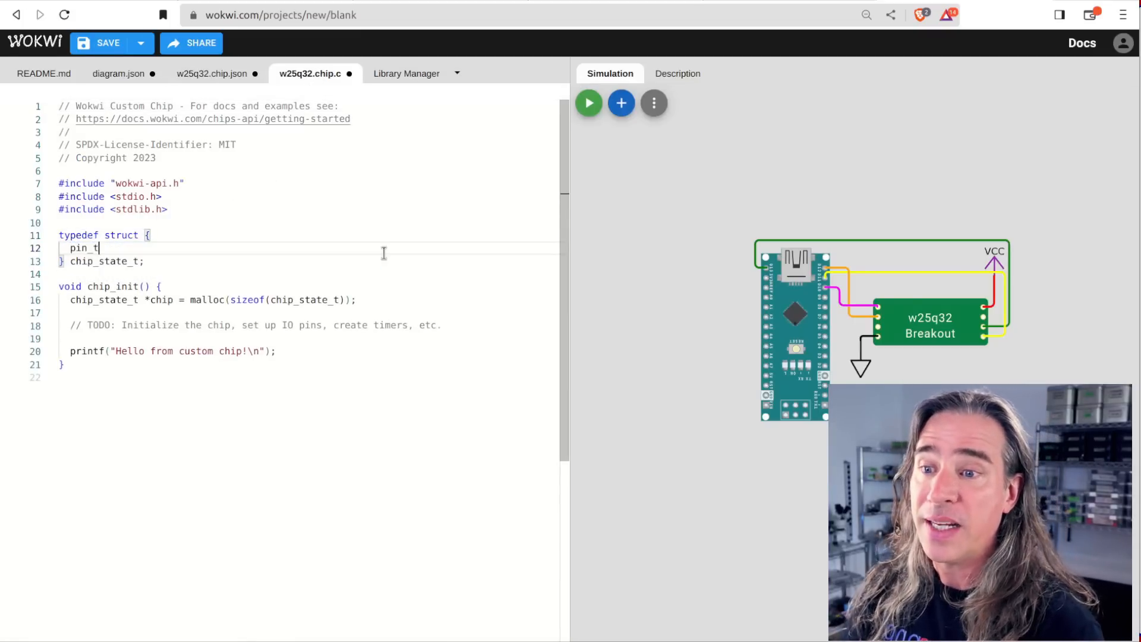
type("chipselect;")
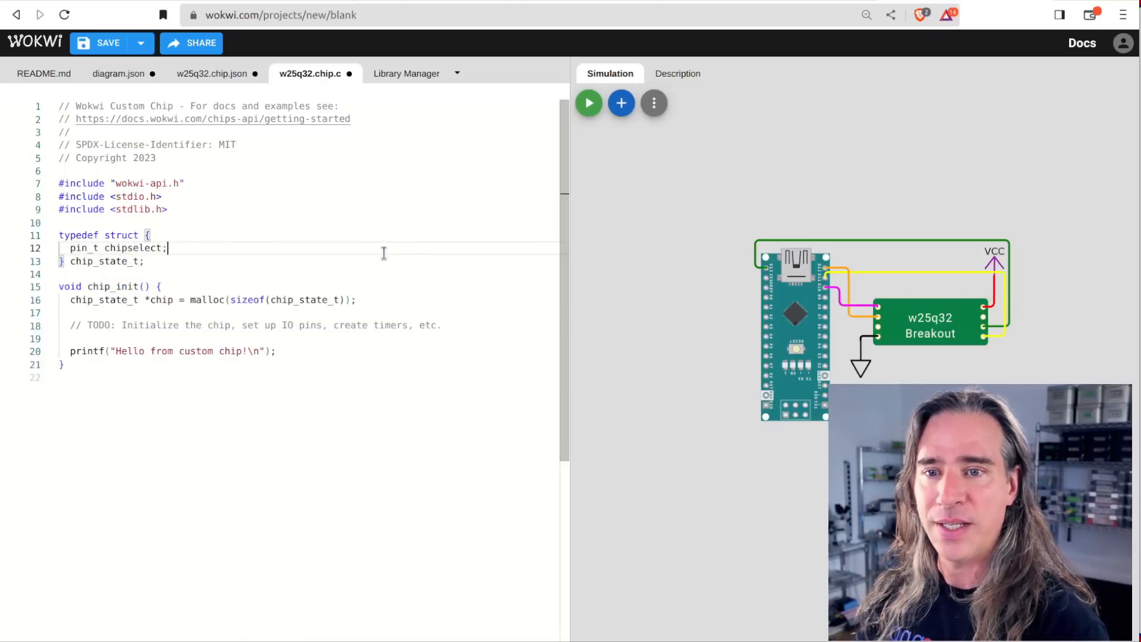
key("Return")
type("spi_dev")
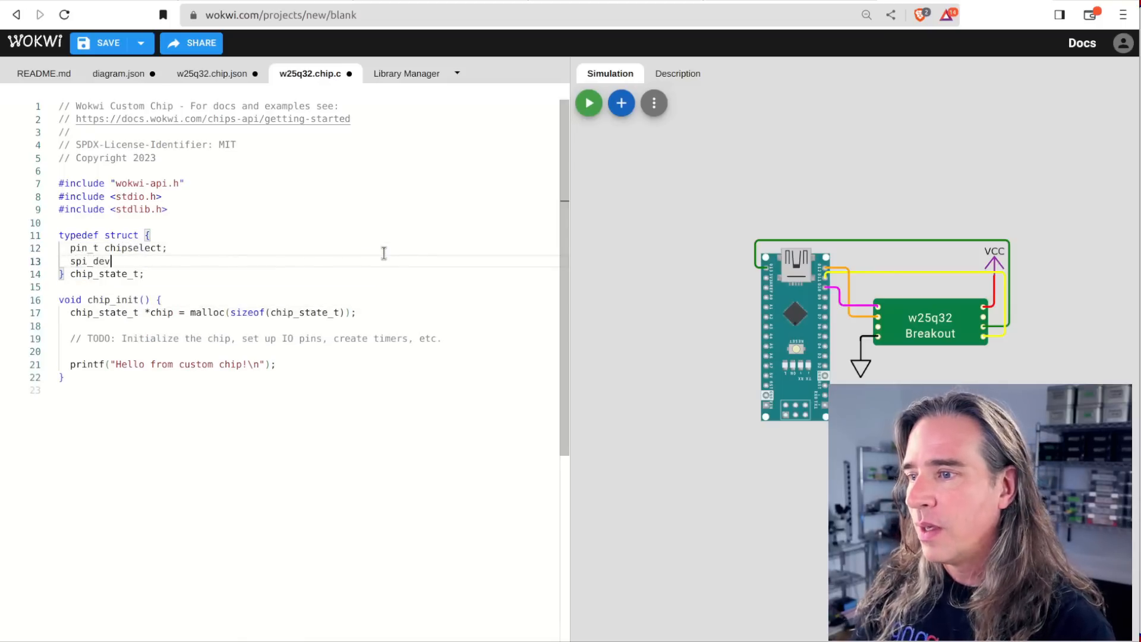
type("_t spi;")
key("Return")
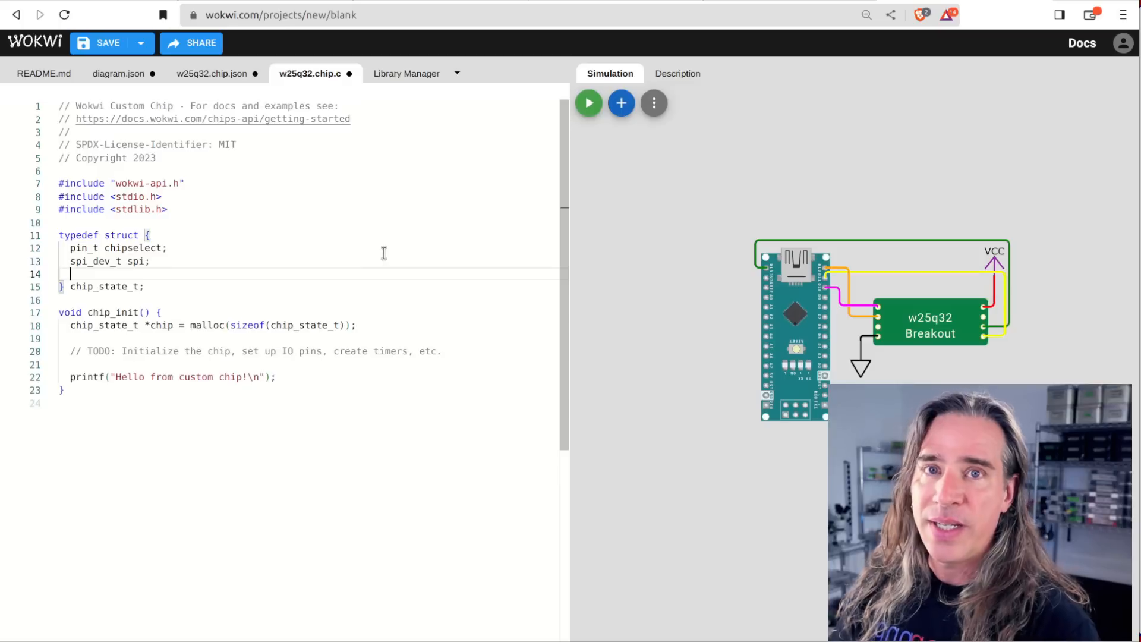
type("uint8_t spi_buffer[1];")
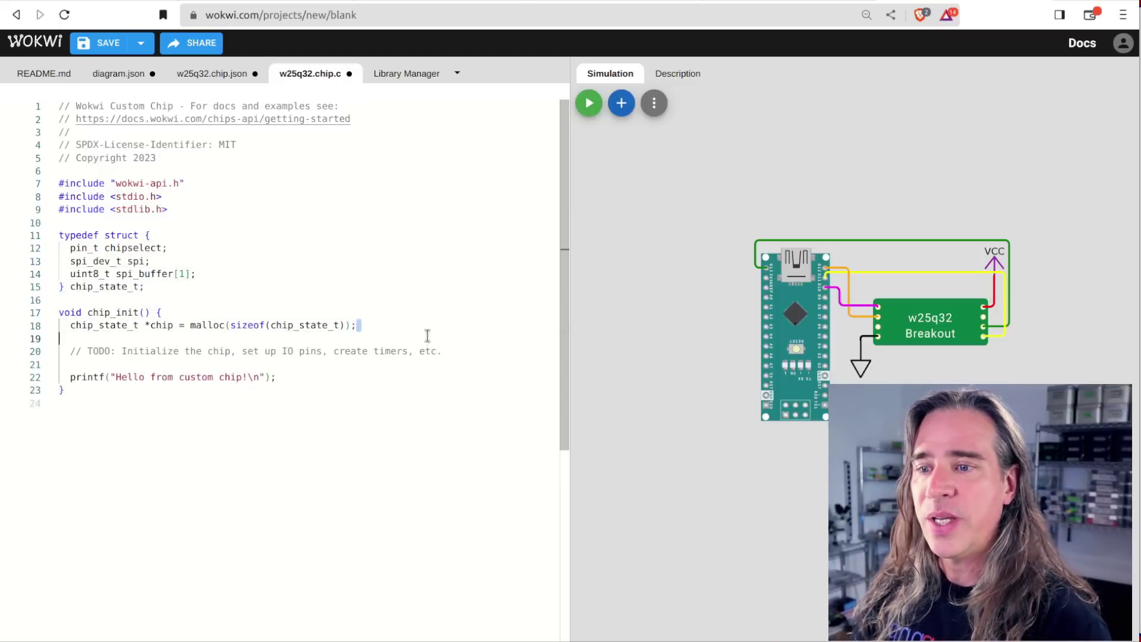
In chip_init, set up and watch the CS pin, initialise SPI, and change the printf to "SPI chip started..."
key("shift+Down")
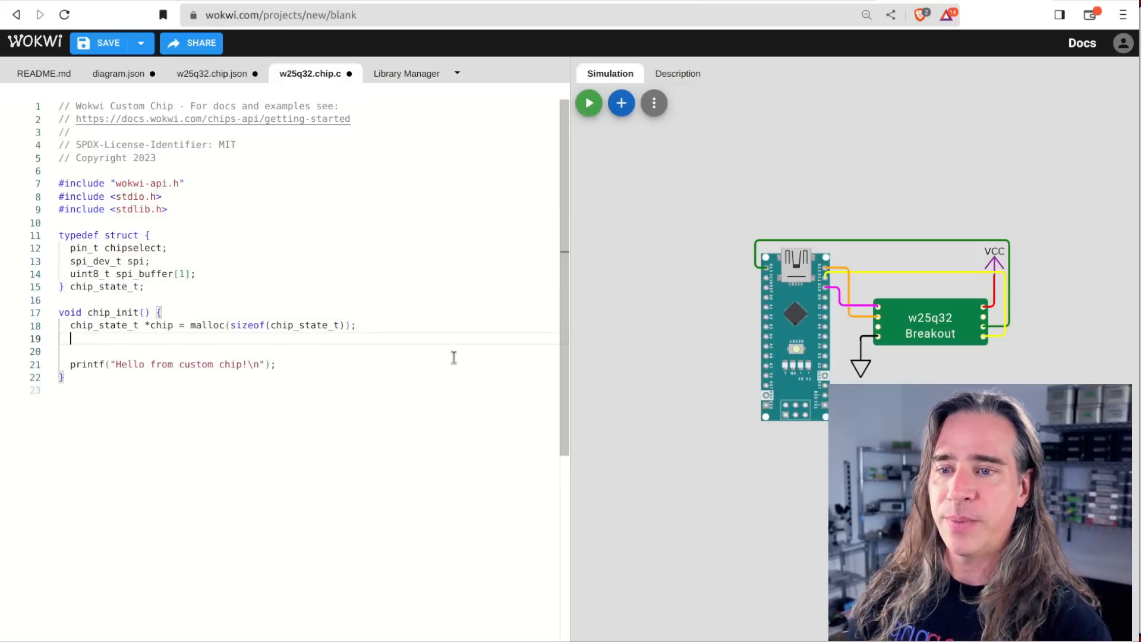
key("BackSpace")
type("chip->chipselect = pin_init(\"CS\", INPUT_PULLUP);")
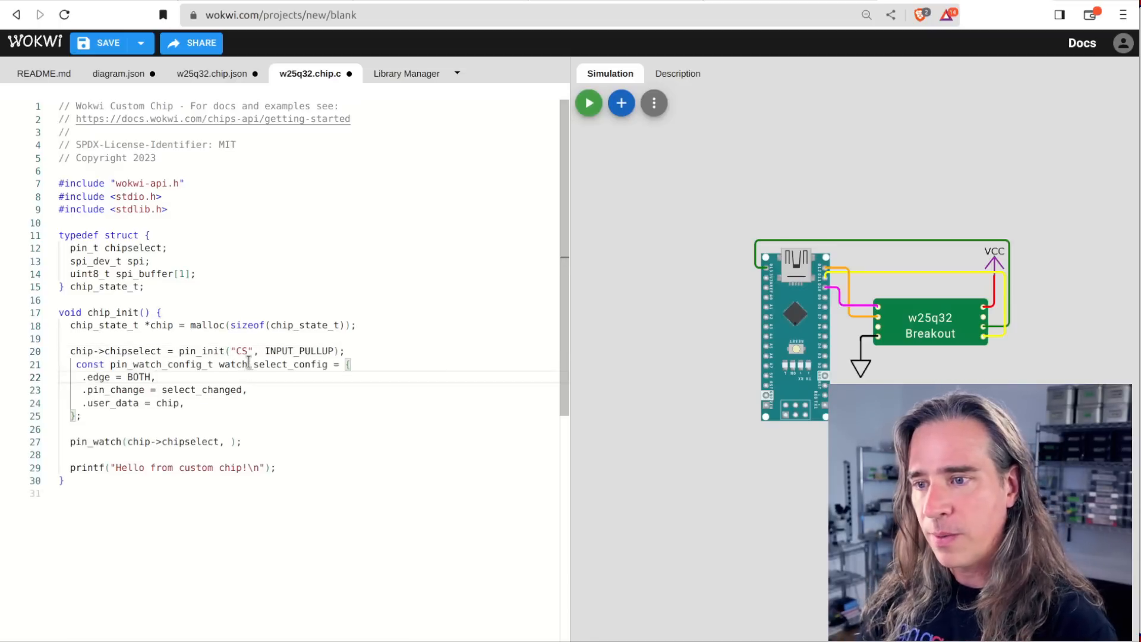
double_click(249, 364)
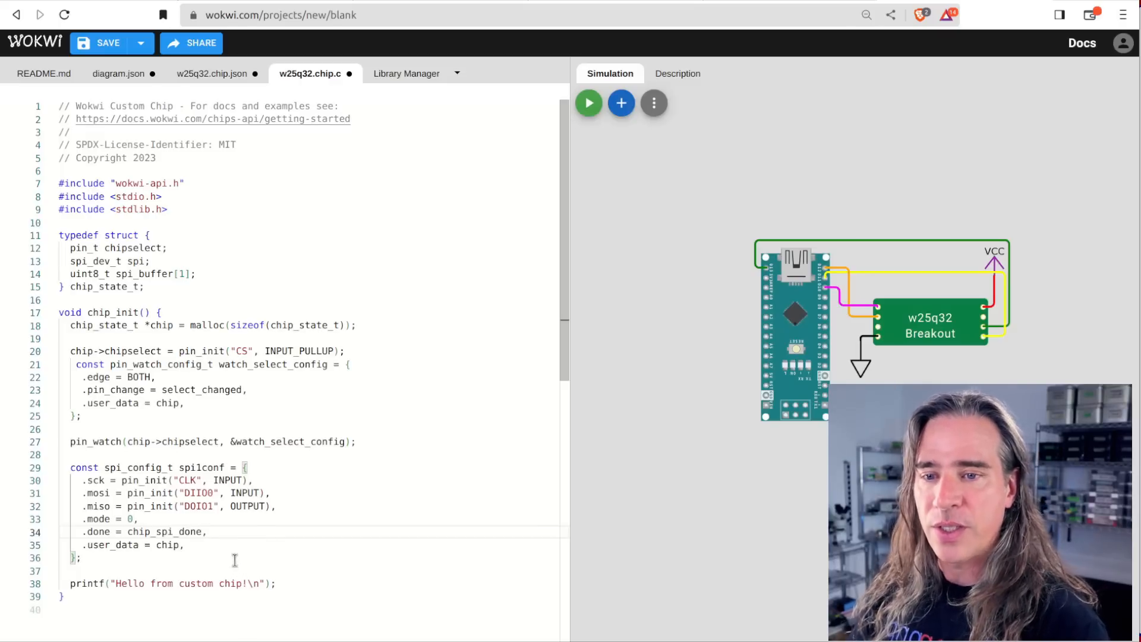
key("Return")
key("Return")
type("chip")
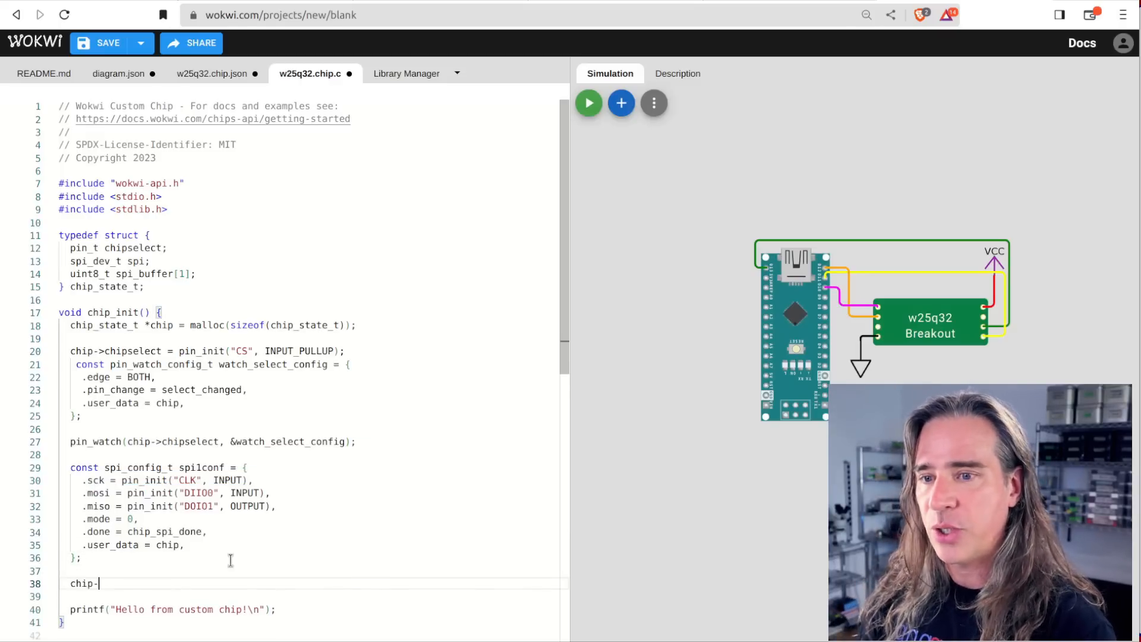
type("->spi = s")
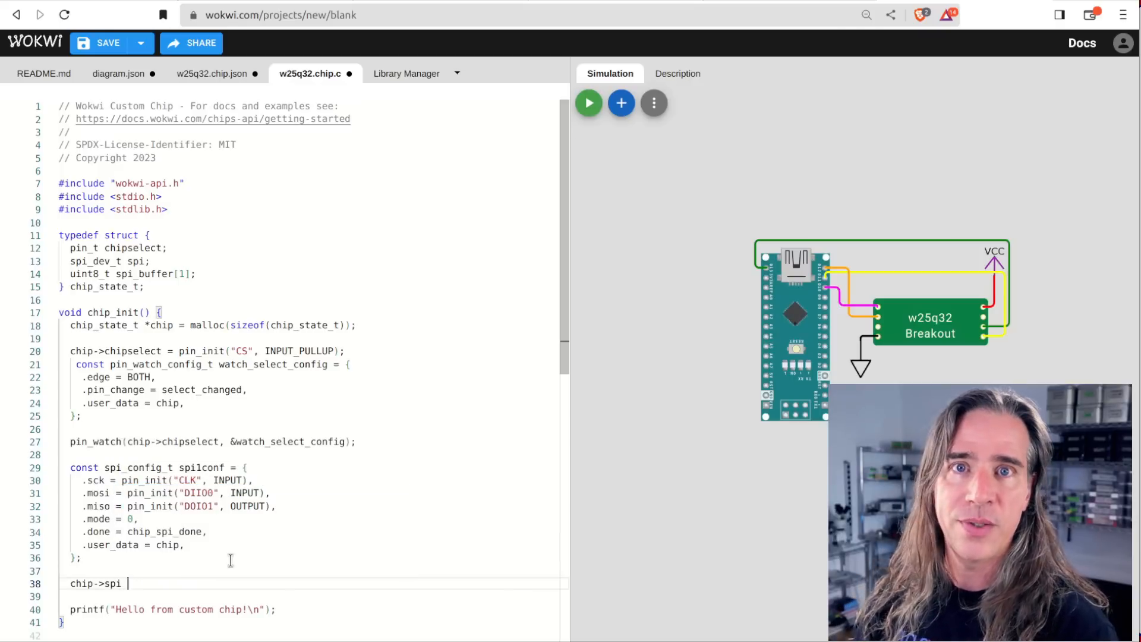
type("pi_init(&")
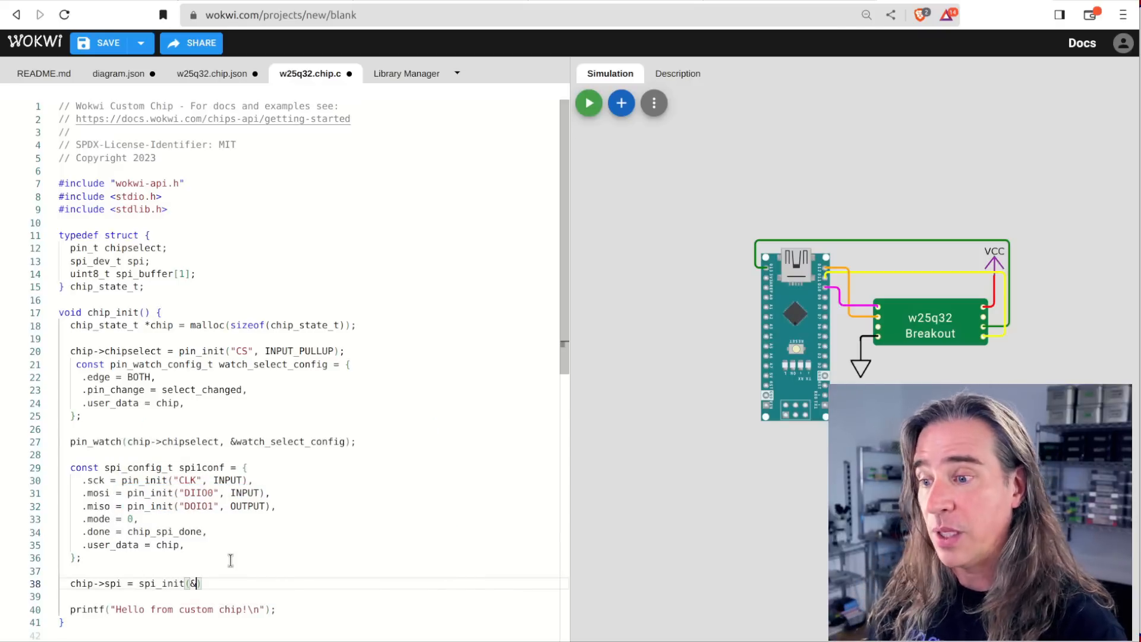
type("spilconf")
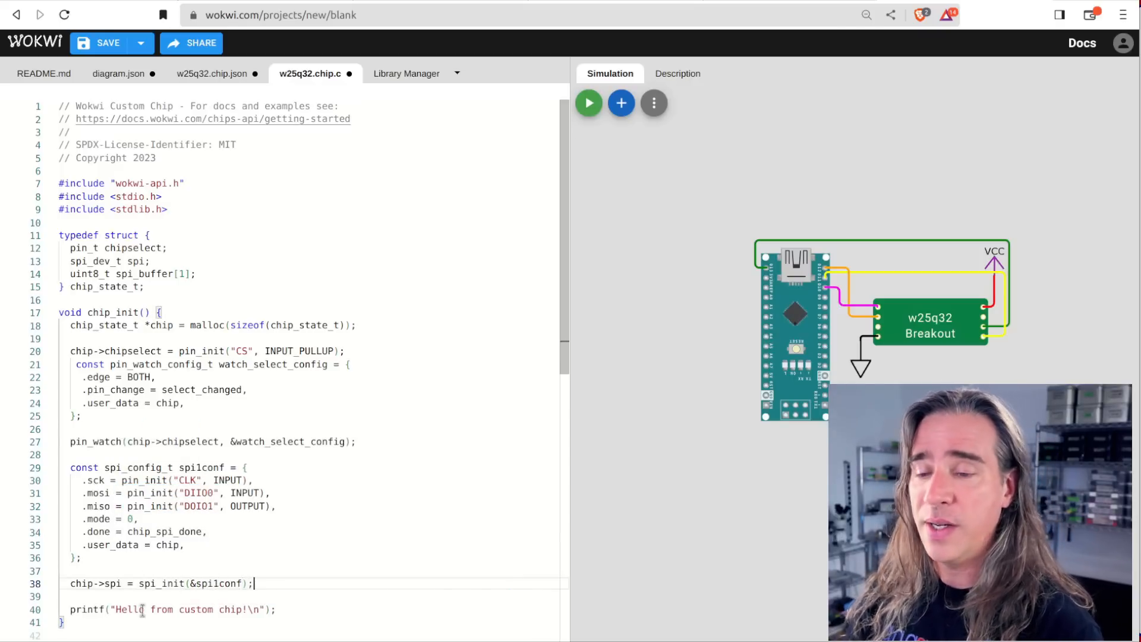
left_click_drag(117, 609, 246, 609)
type("SPI")
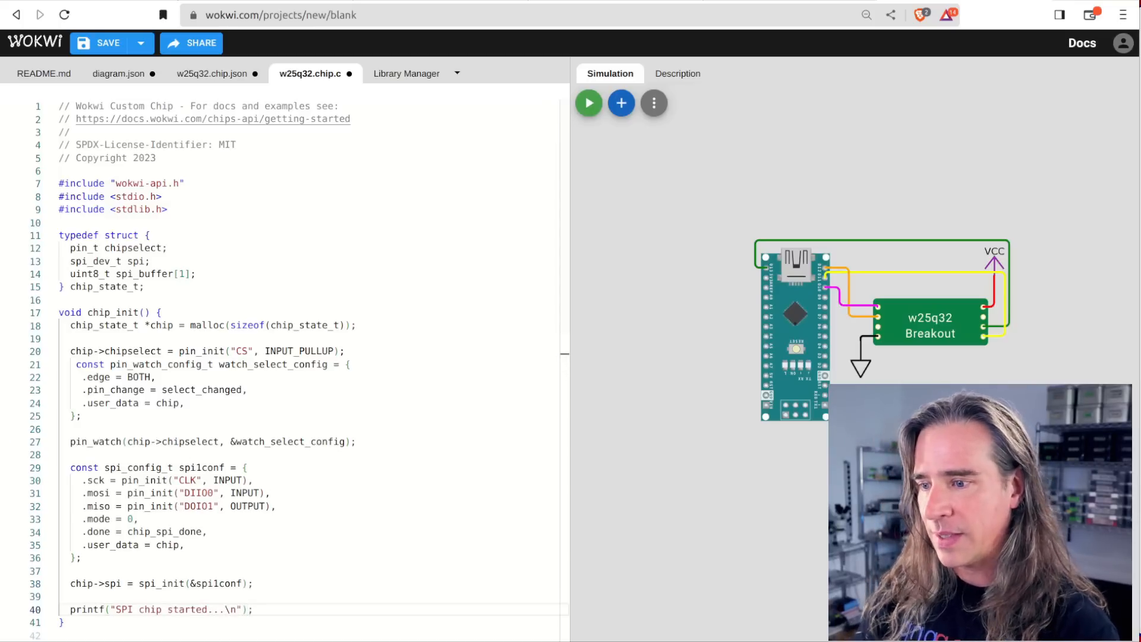
type("bool chip_spi_selected(chip_state_t* chip) {   if (pin_read(chip->chipselect)) {")
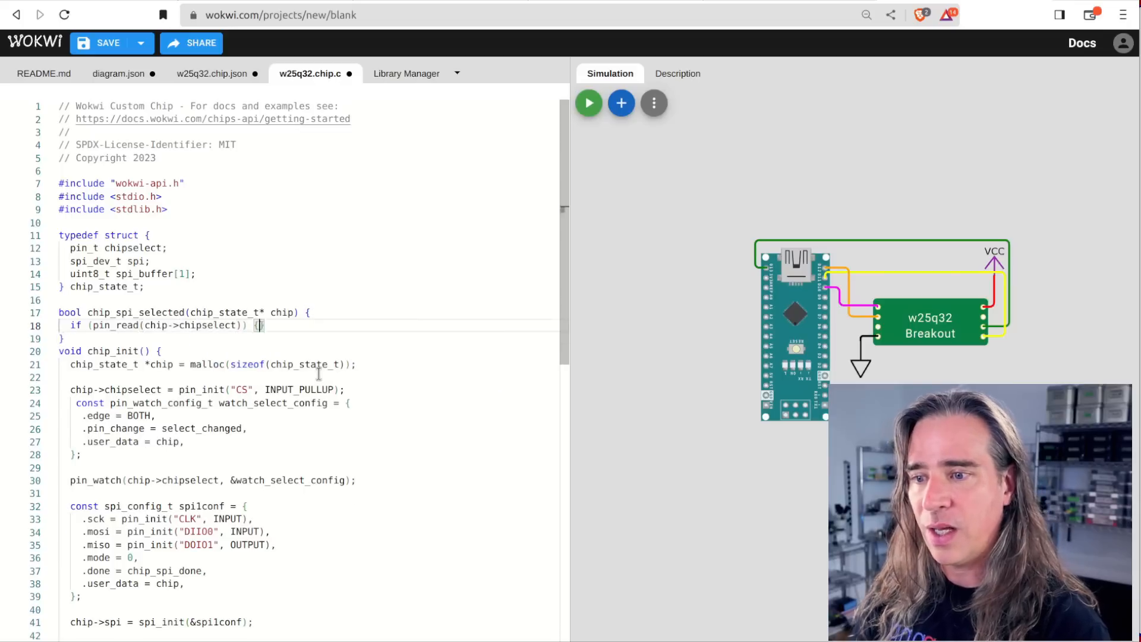
type("     return false;   }   return true;")
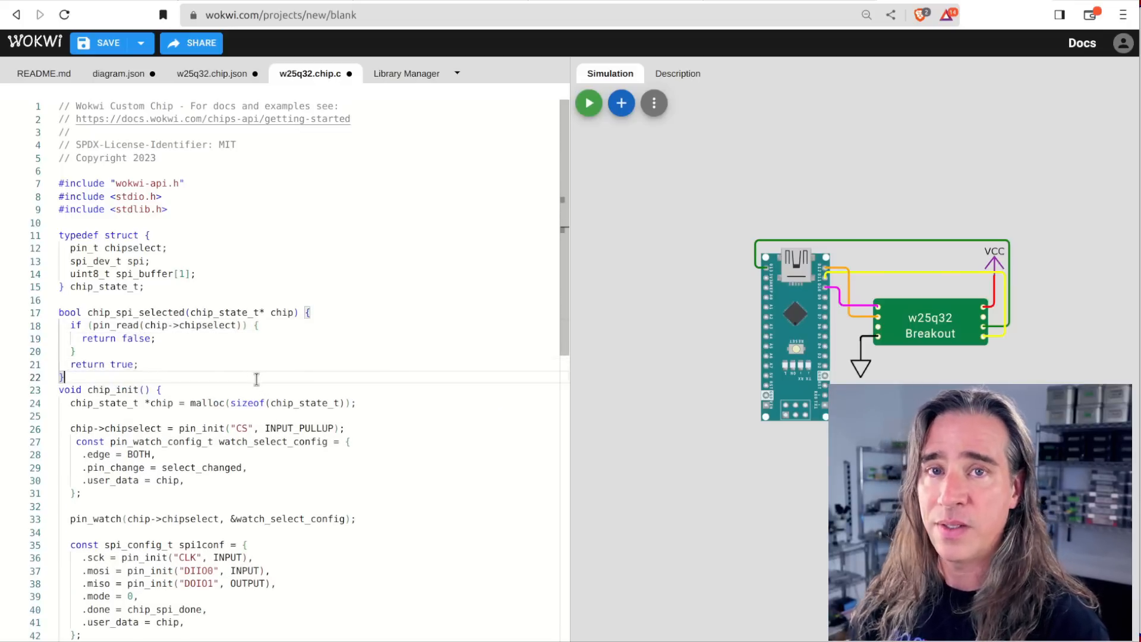
type(" }  void select_changed(void *user_data, pin_t pin, uint32_t value){ }")
Add the GETCHIPSTATEFROM macro and the selected branch of select_changed calling spi_start
left_click(178, 218)
type("#define GETCHIPSTATEFROM(usr_data) chip_state_t* chip = (chip_state_t*)usr_data")
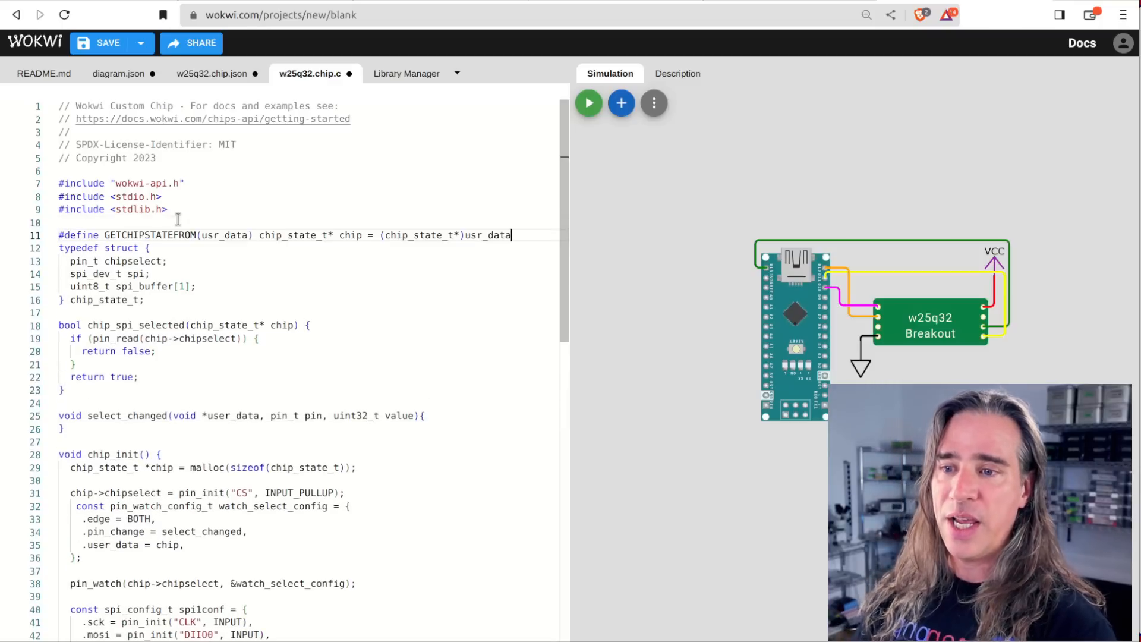
left_click(424, 415)
type("GETCHIPSTATEFROM(user_data);   if ")
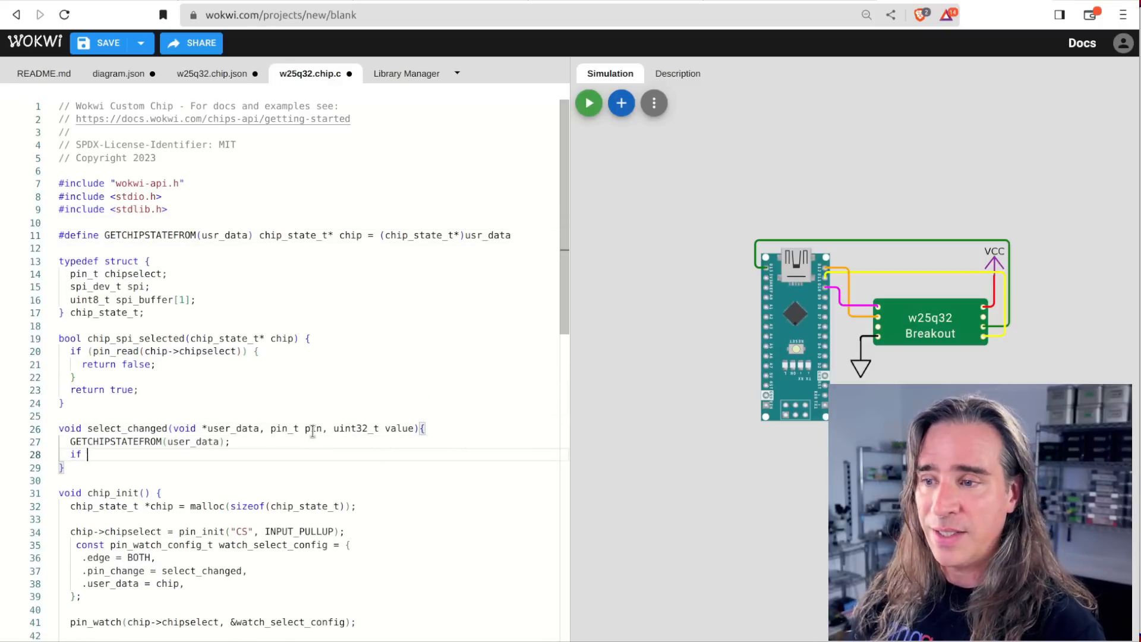
type("(chip_spi_selected(chip))")
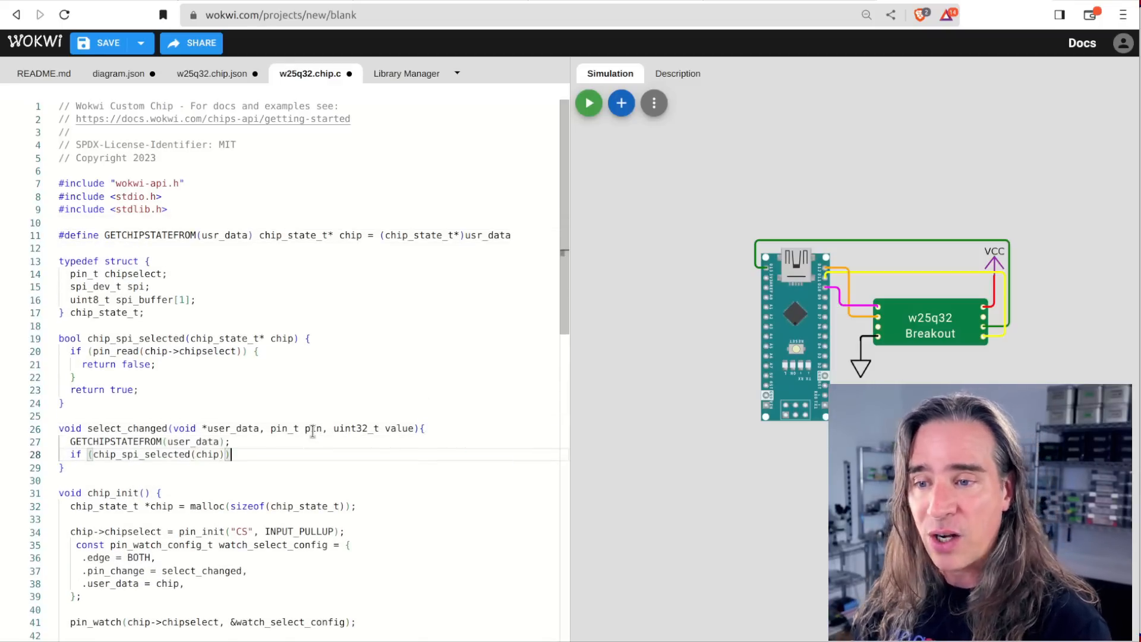
type(" {")
key("Return")
type("spi_st")
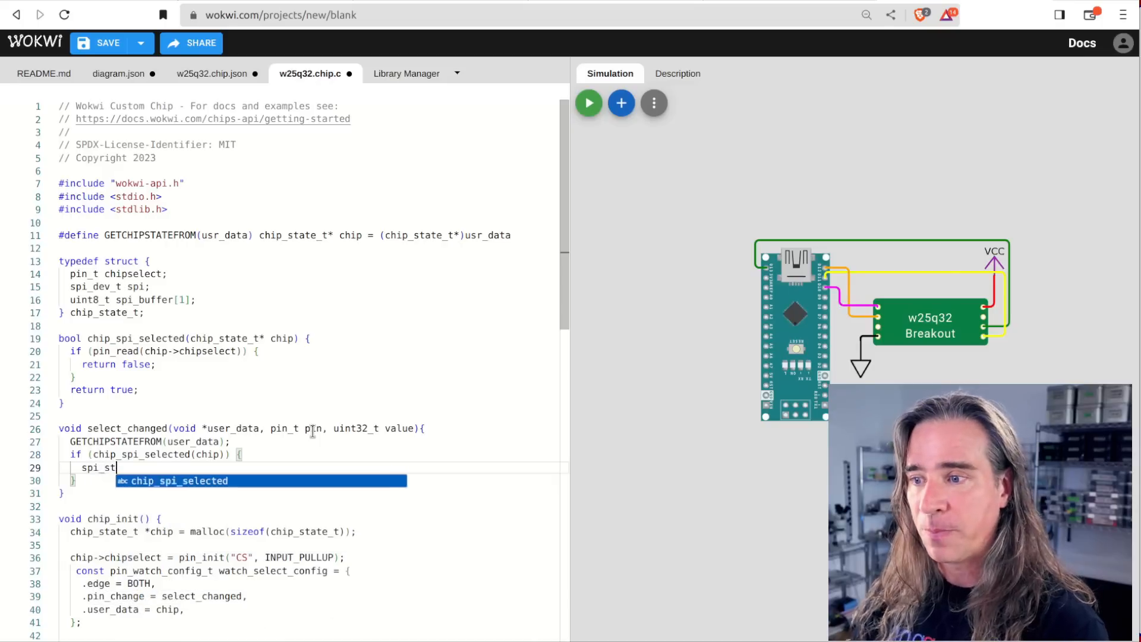
type("art(chip->spi")
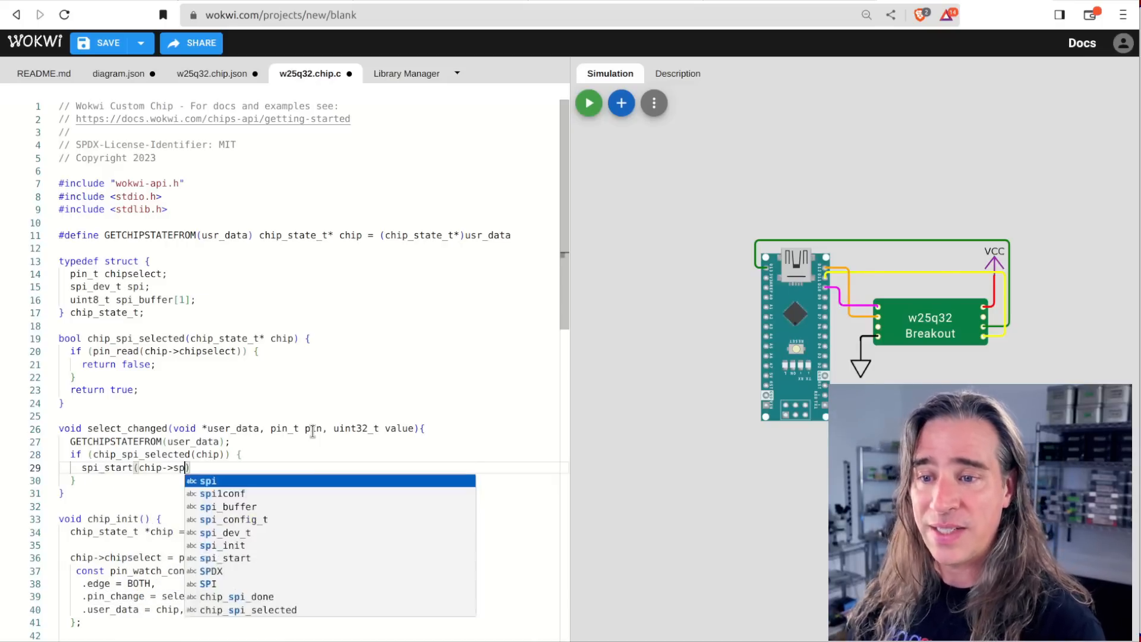
type(", chip->spi_buffer, 1")
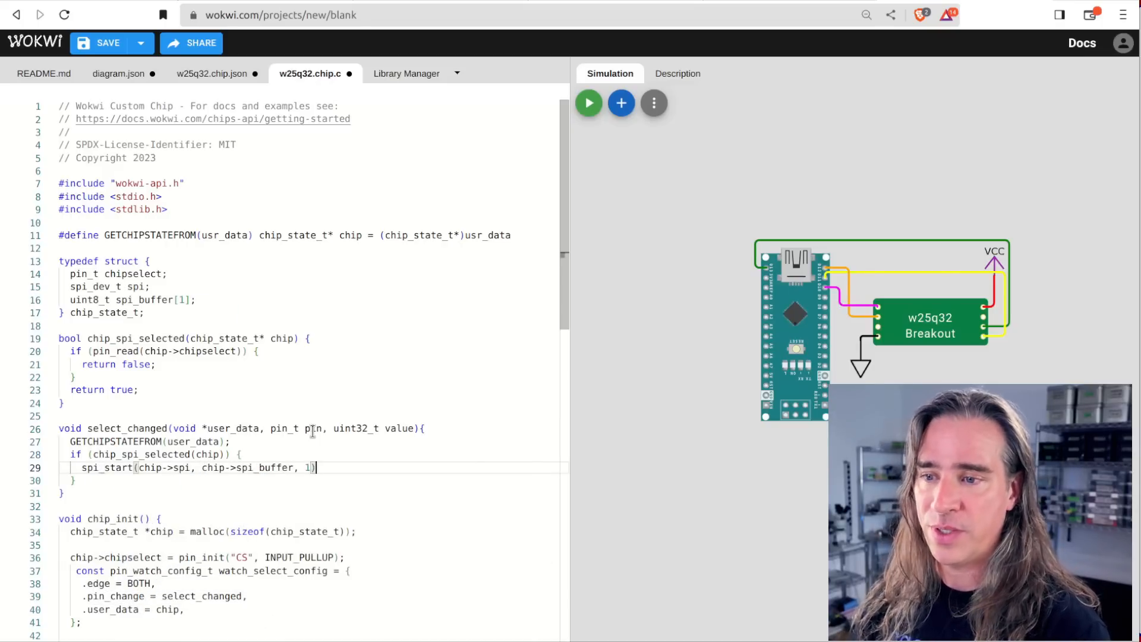
key("Return")
type("printf(\"Chip selected\\n\");")
Add the else branch calling spi_stop and begin the chip_spi_done function
key("Return")
key("Return")
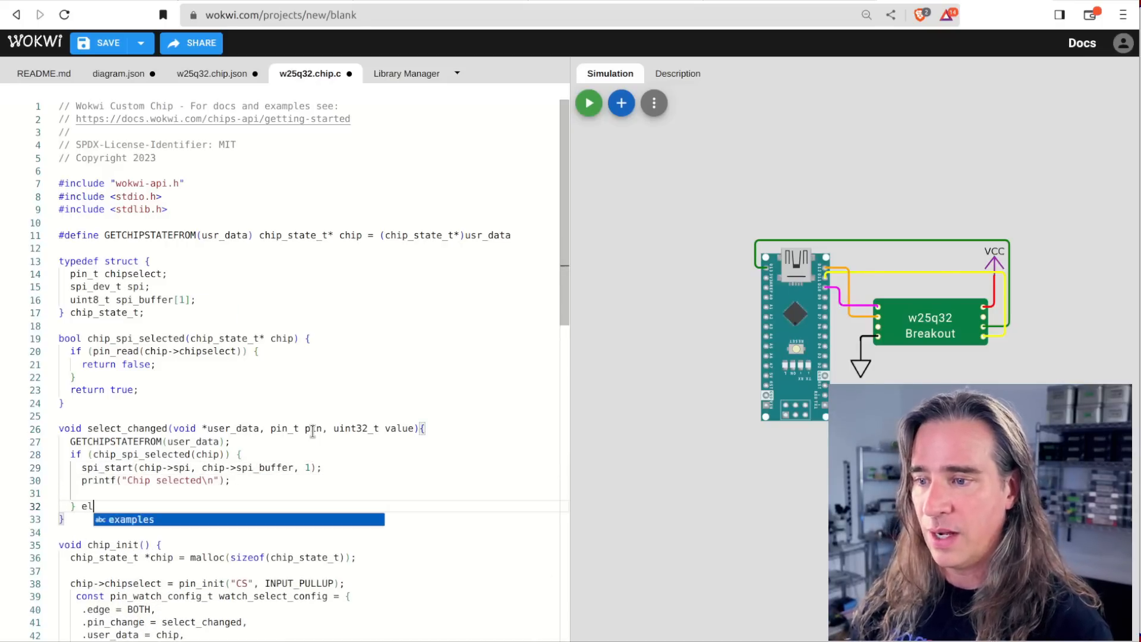
type("} else {")
key("Return")
type("printf(\" received")
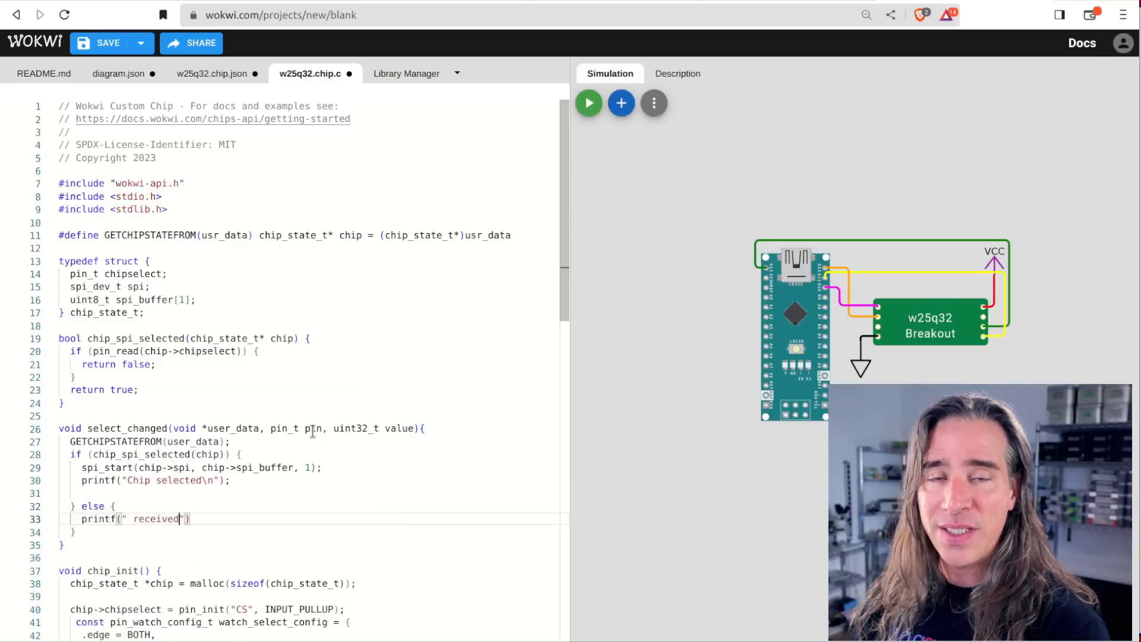
type(";")
key("Return")
type("spi_stop")
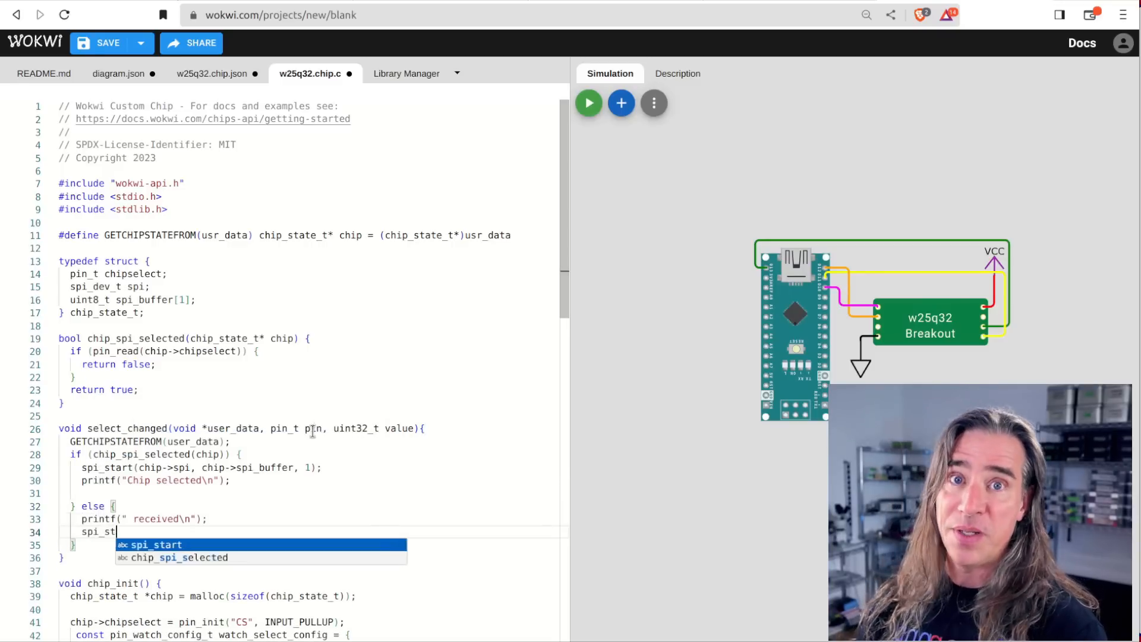
type("spi")
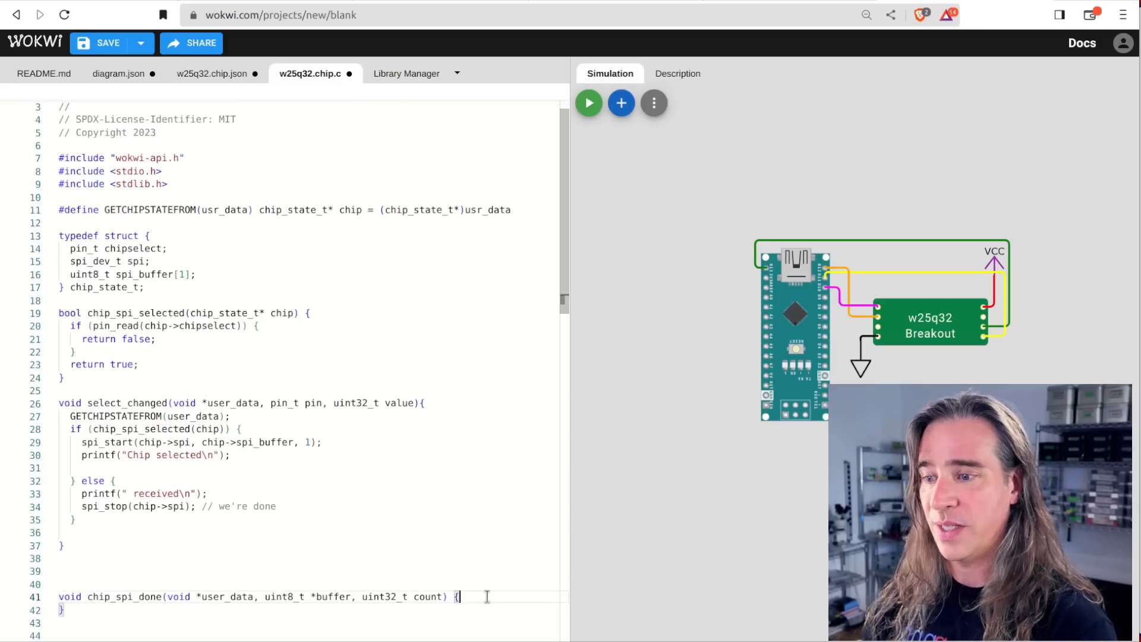
key("Return")
type("GE")
Start chip_spi_done with GETCHIPSTATEFROM and an early return when no bytes were received
key("Tab")
type("(user_data)")
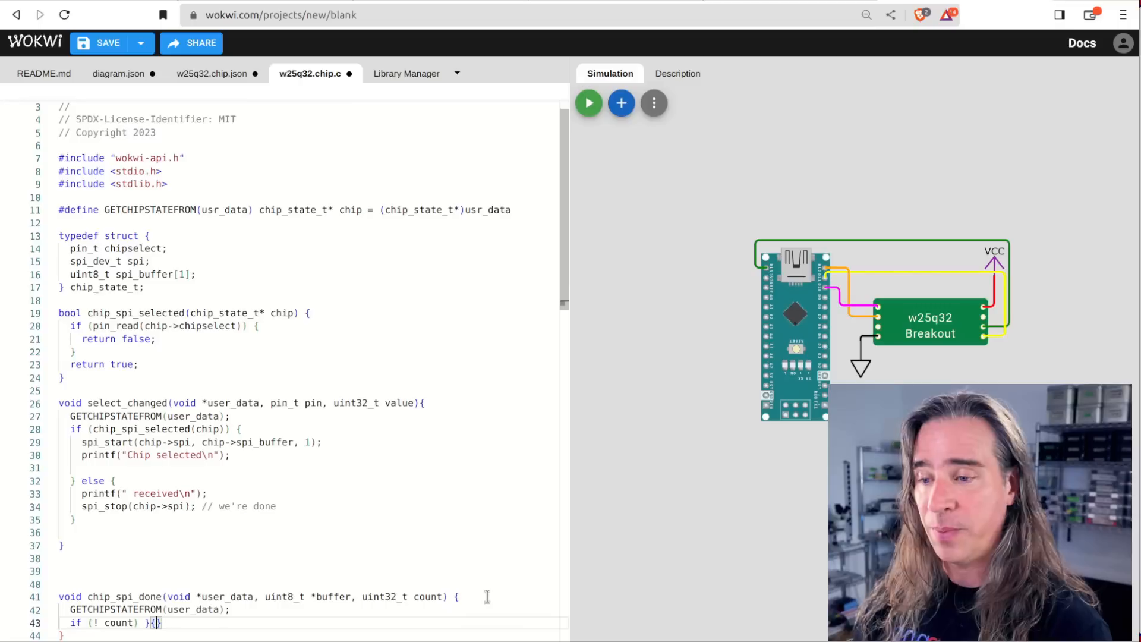
key("Return")
type("// got here from")
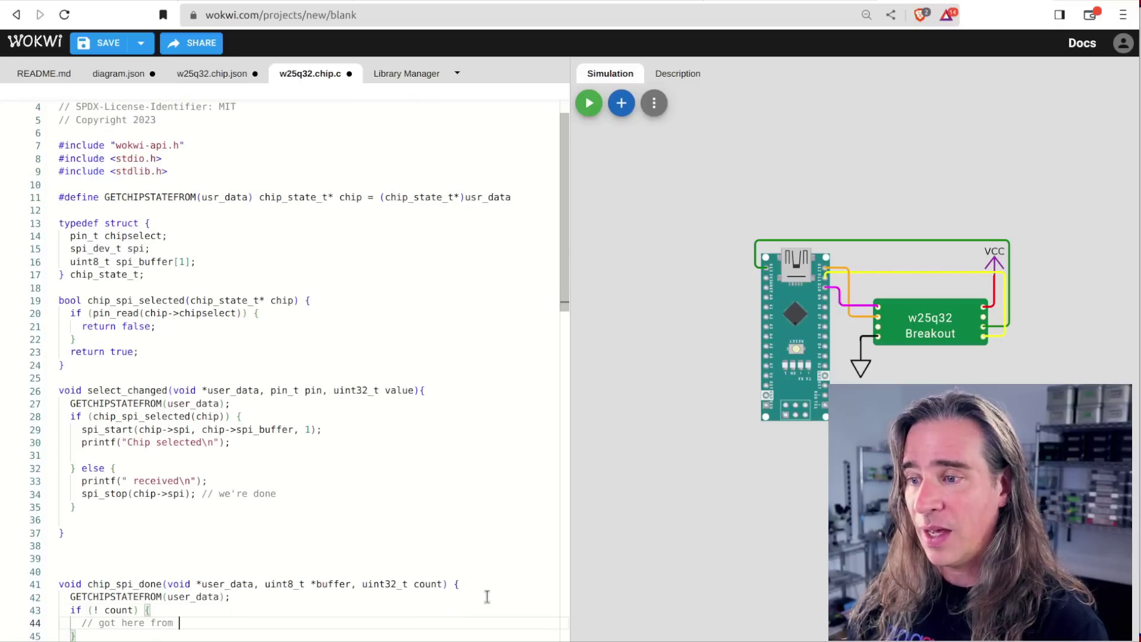
type("spi_stop")
key("Return")
type("return;")
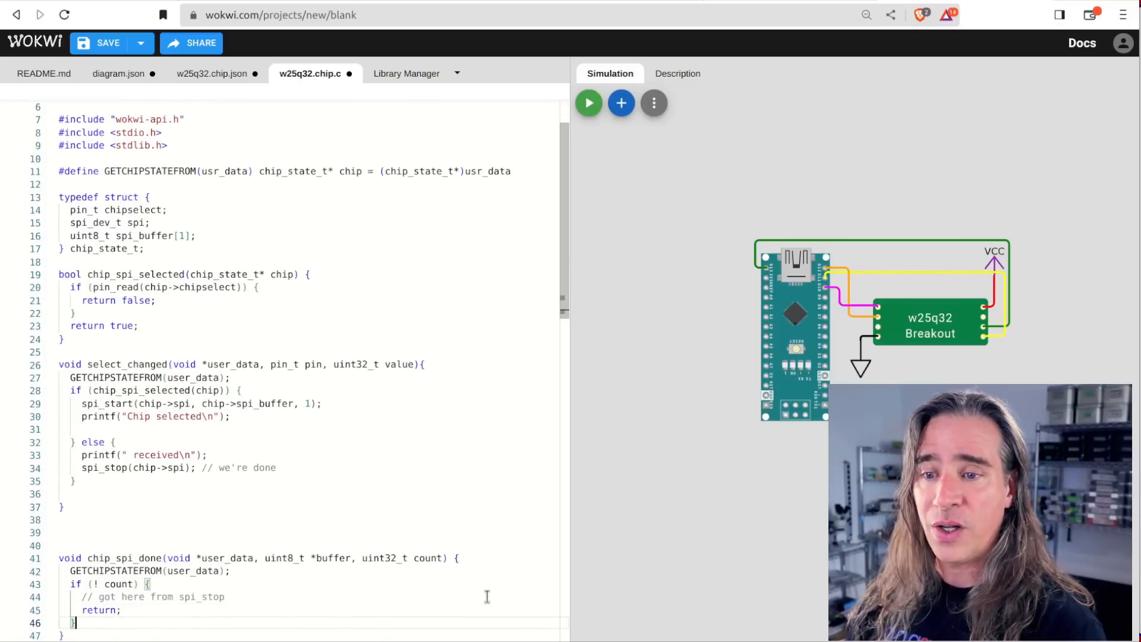
key("Down")
key("Return")
key("Return")
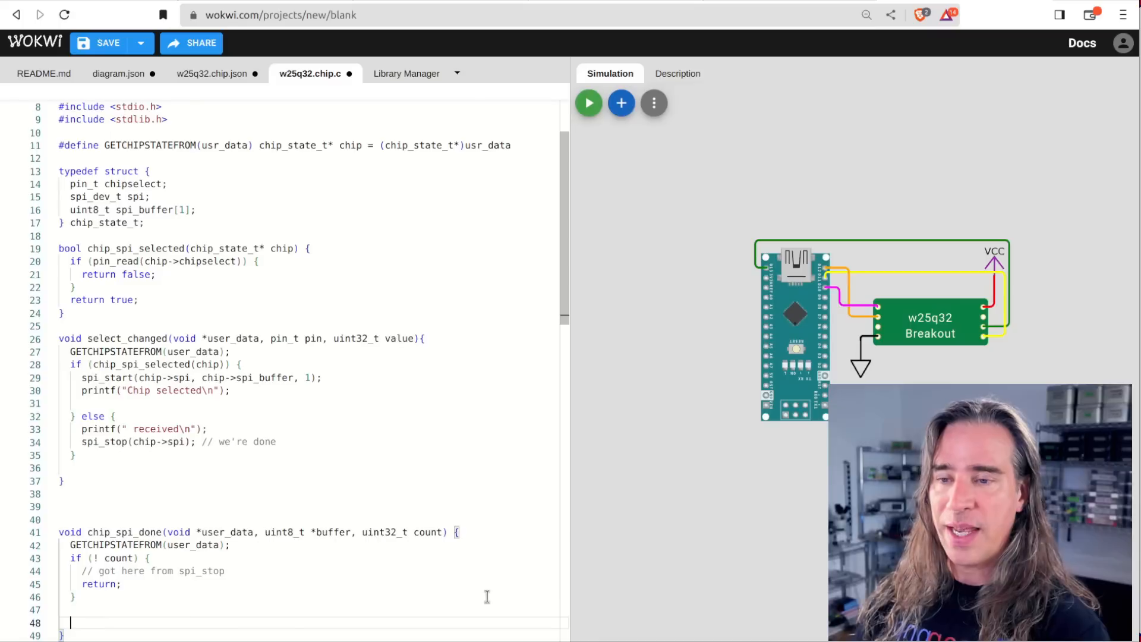
key("Return")
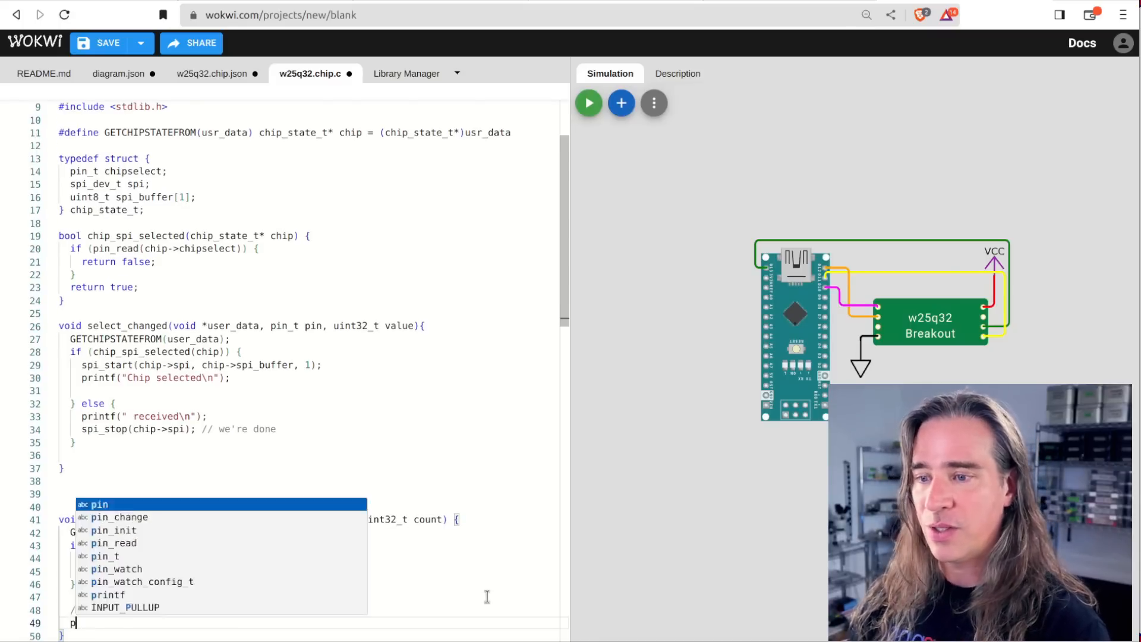
type("printf(\"'%c")
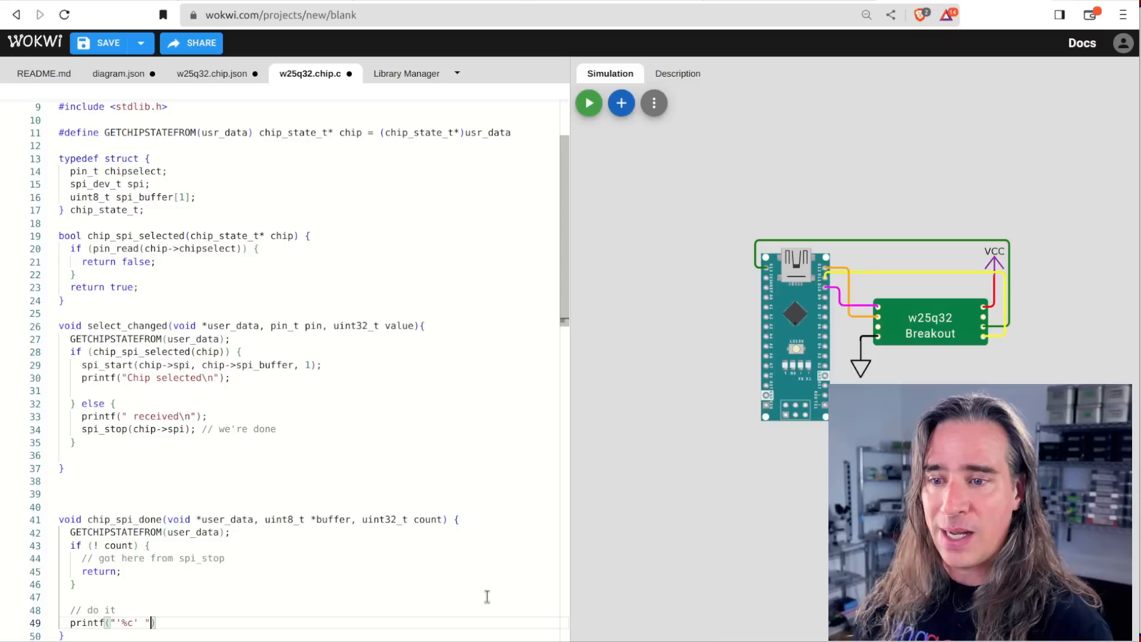
type("buffer[0")
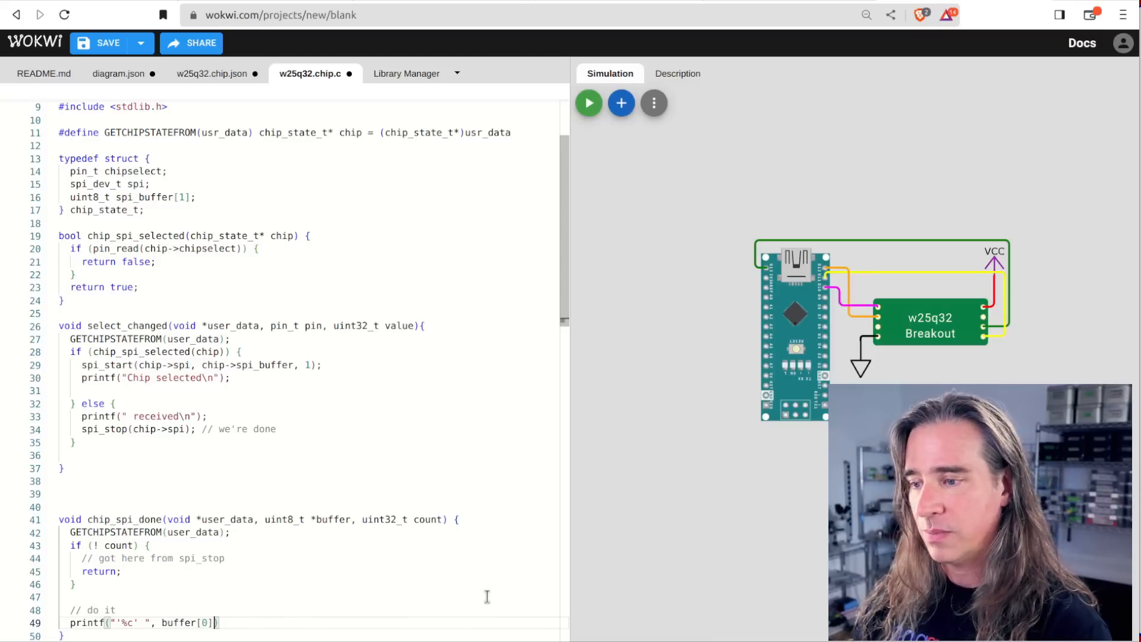
type(");")
Print the received byte, load nextResponseCharacter into the buffer and restart the SPI transfer
key("Return")
key("Return")
type("chip->spi_buffer[0] = nextResponseCharacter")
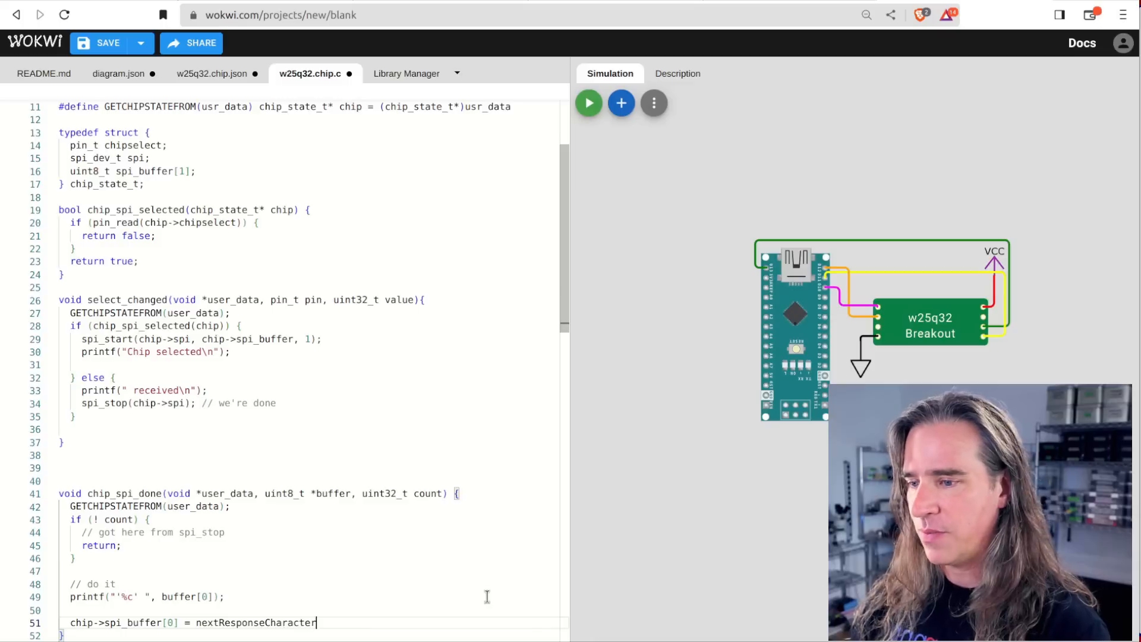
type("(chip);")
key("Return")
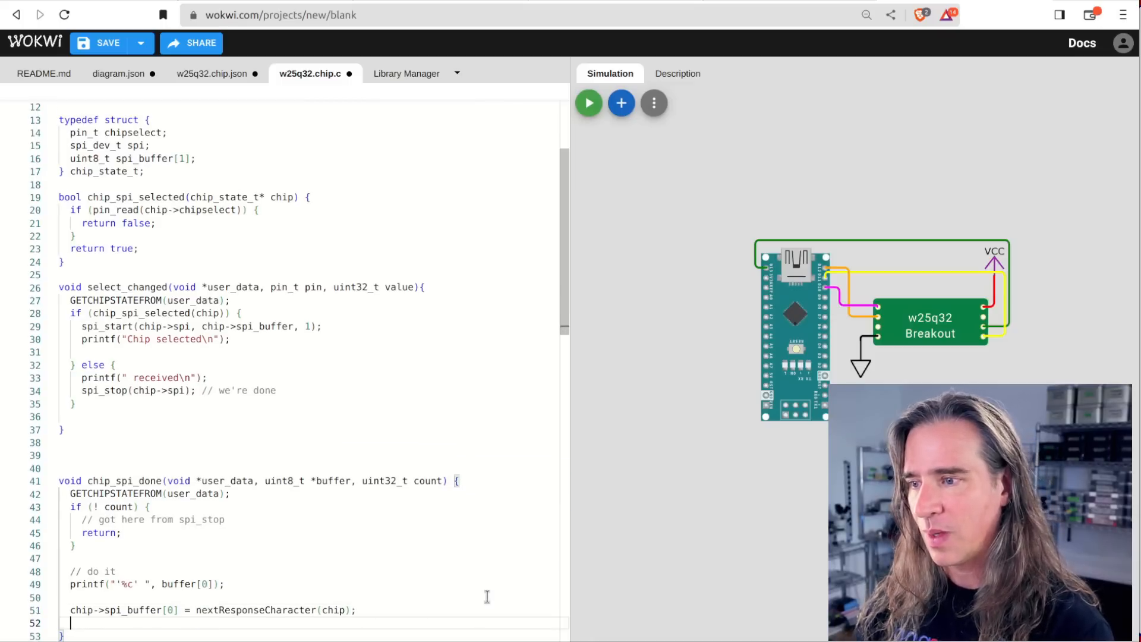
key("Return")
type("if (chip_spi_selected(")
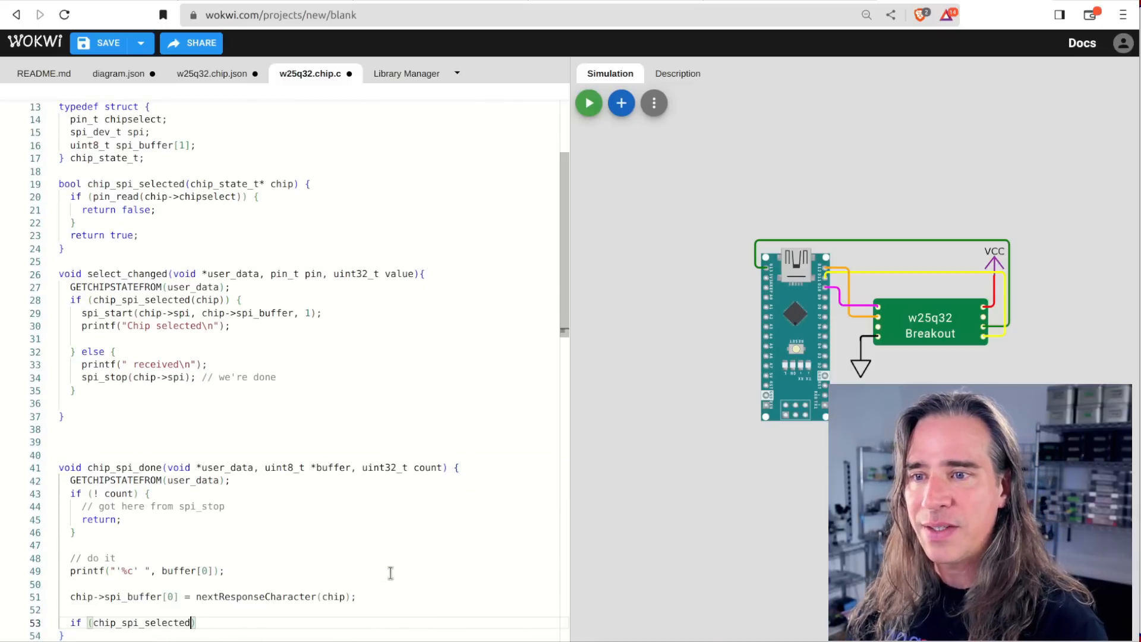
type("chip)) {")
key("Return")
type("spi_start(chi")
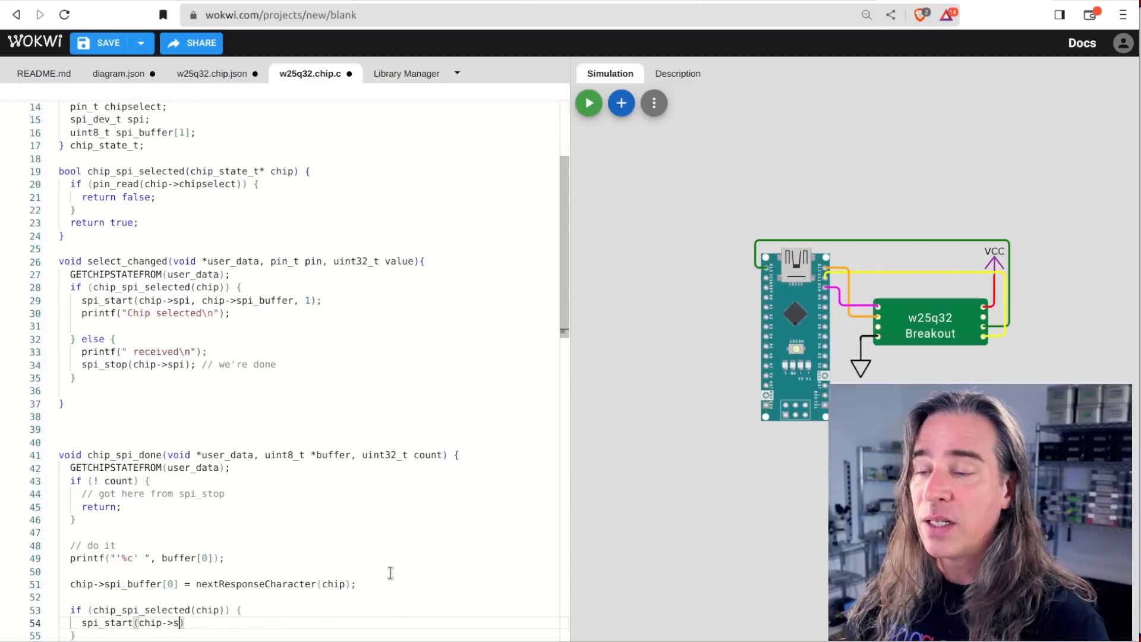
type("p->spi, chip->spi_buffer, sizeof(chip-")
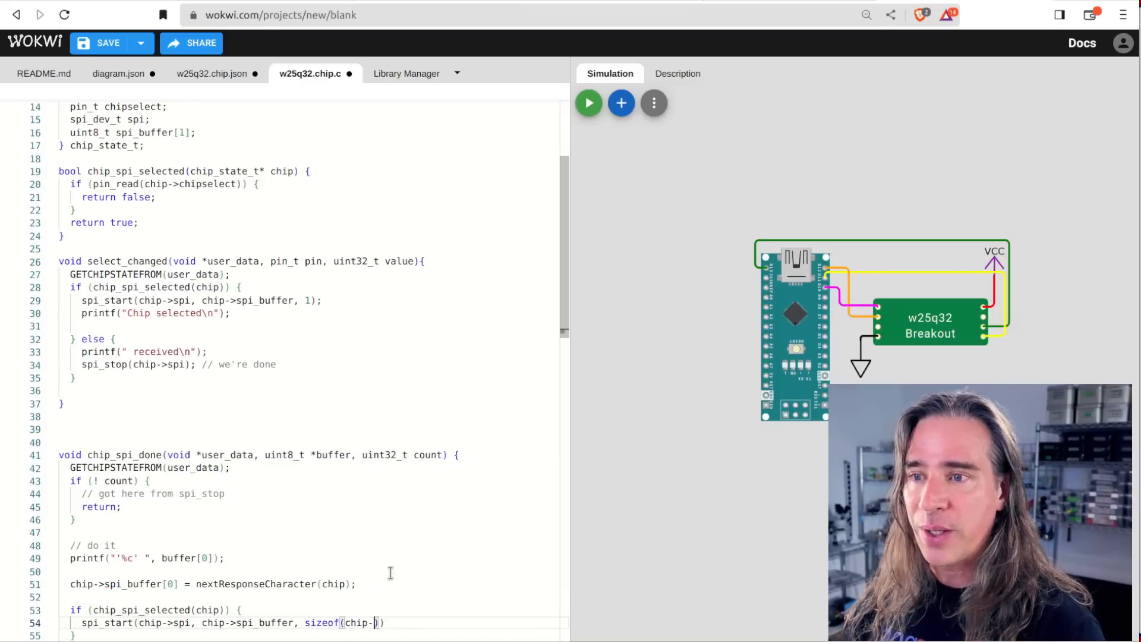
type(">spi_bu")
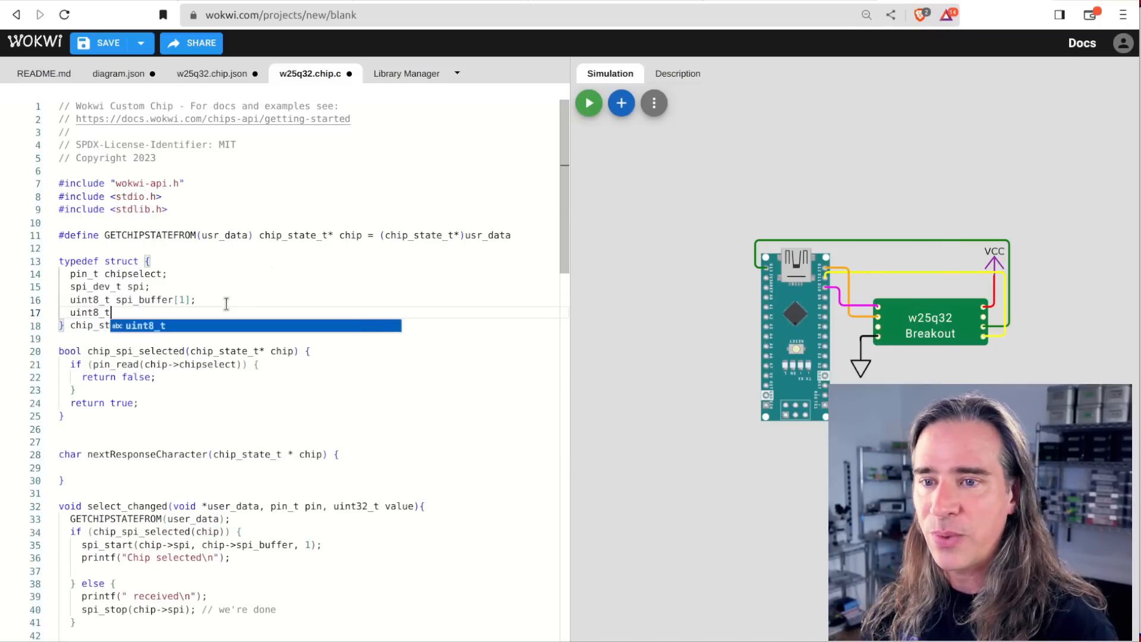
type("const char response[] =")
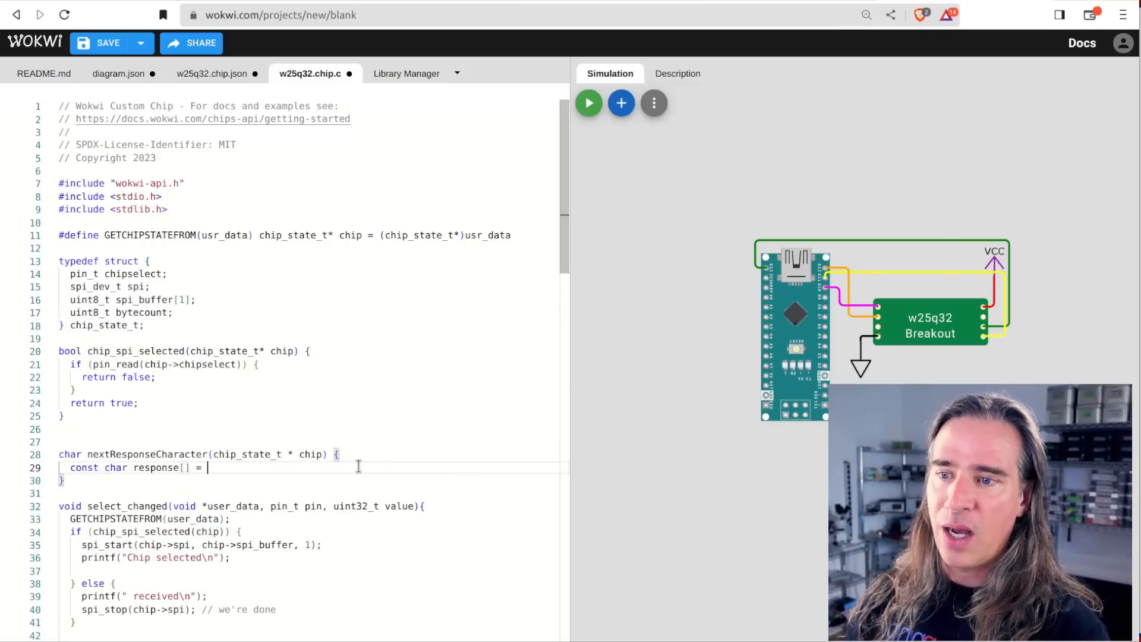
type("here \";")
Implement nextResponseCharacter cycling through "hello there " via bytecount, and include string.h
key("Return")
type("char r = response[chip->bytecount % ")
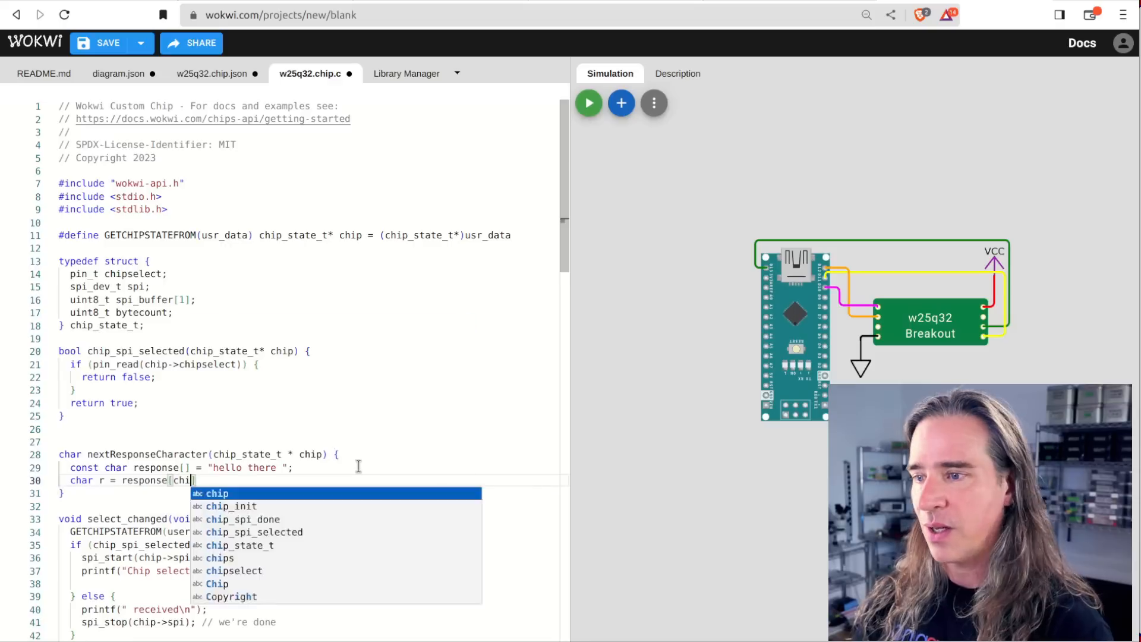
type("strlen(response)];")
left_click(178, 222)
key("Return")
type("#include <string.h>")
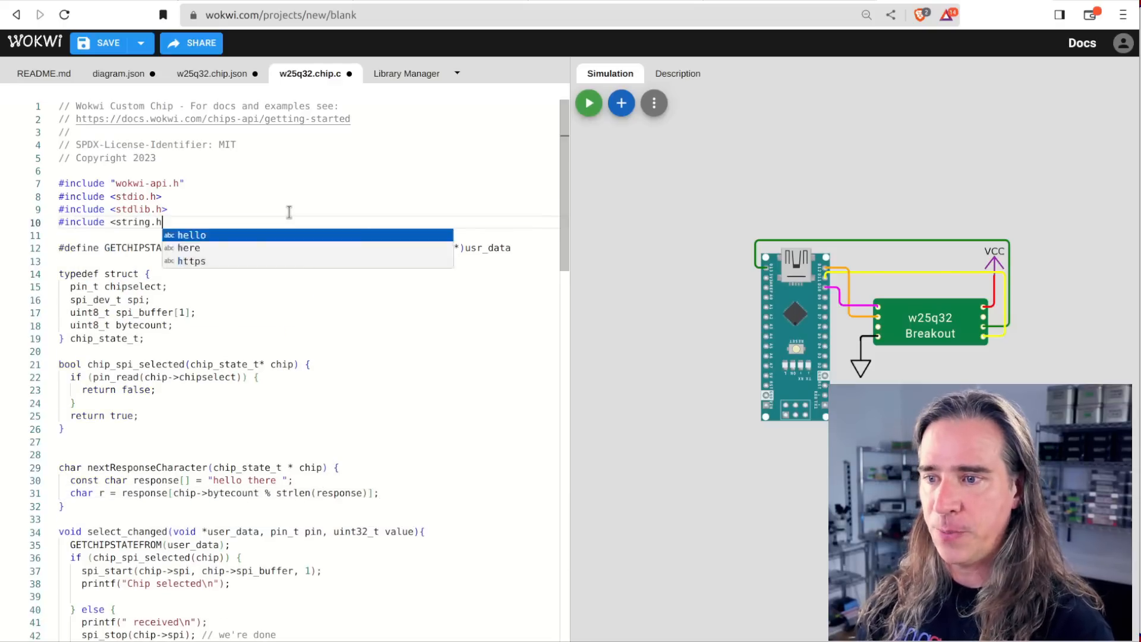
key("Return")
type("chip->bytecount ++")
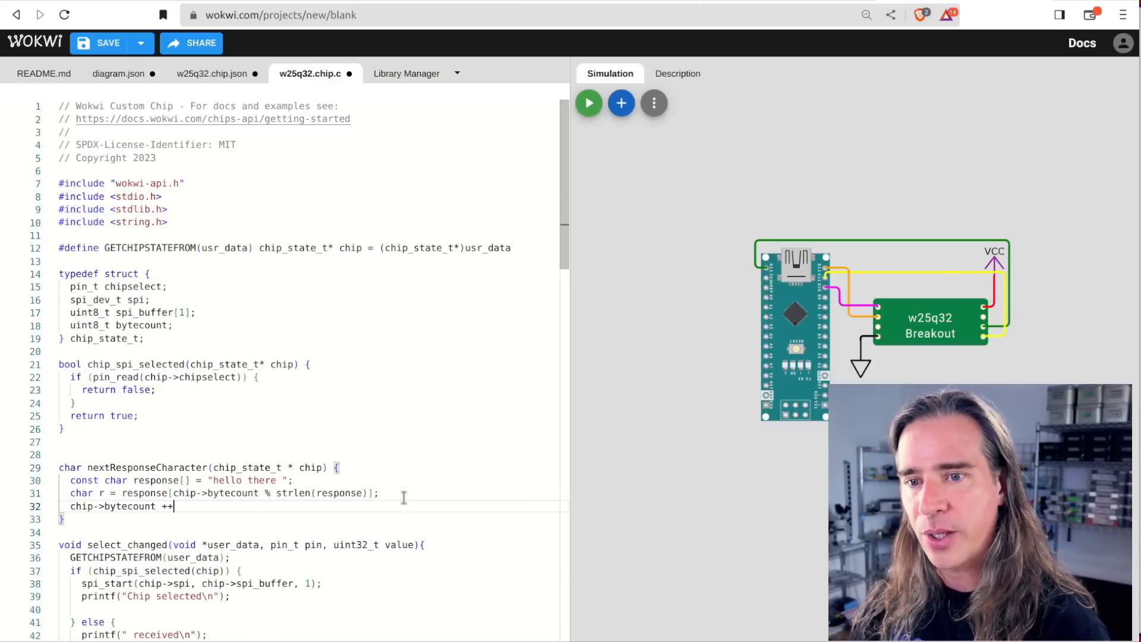
type(";")
key("Return")
type("retur")
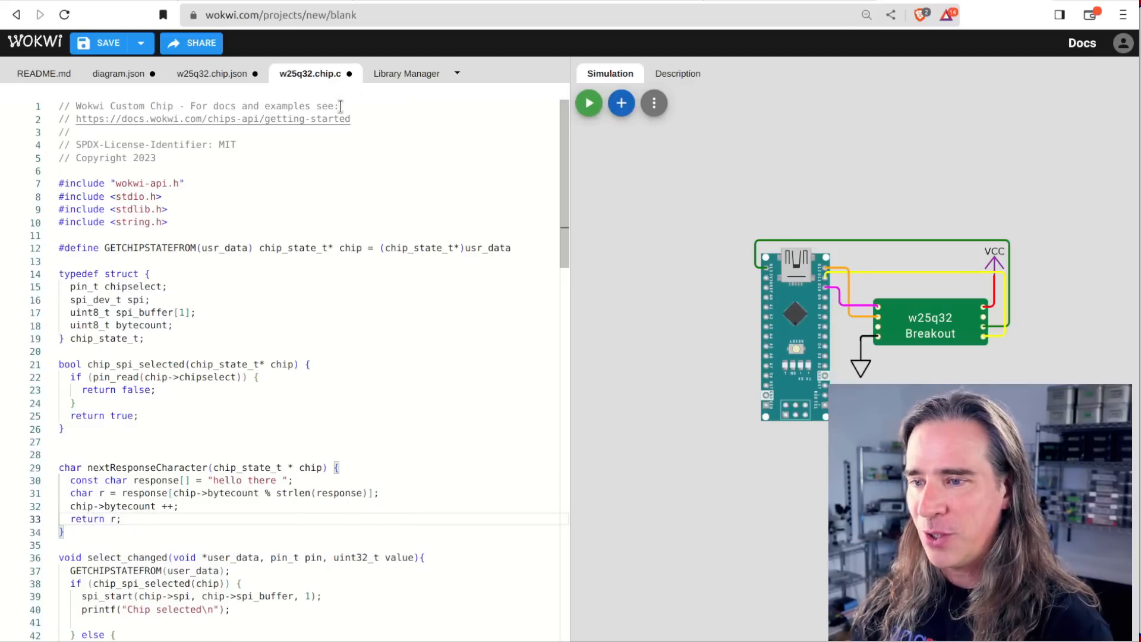
left_click(457, 72)
Create driver.ino and paste the Arduino sketch sending 123456 over SPI each loop
left_click(489, 176)
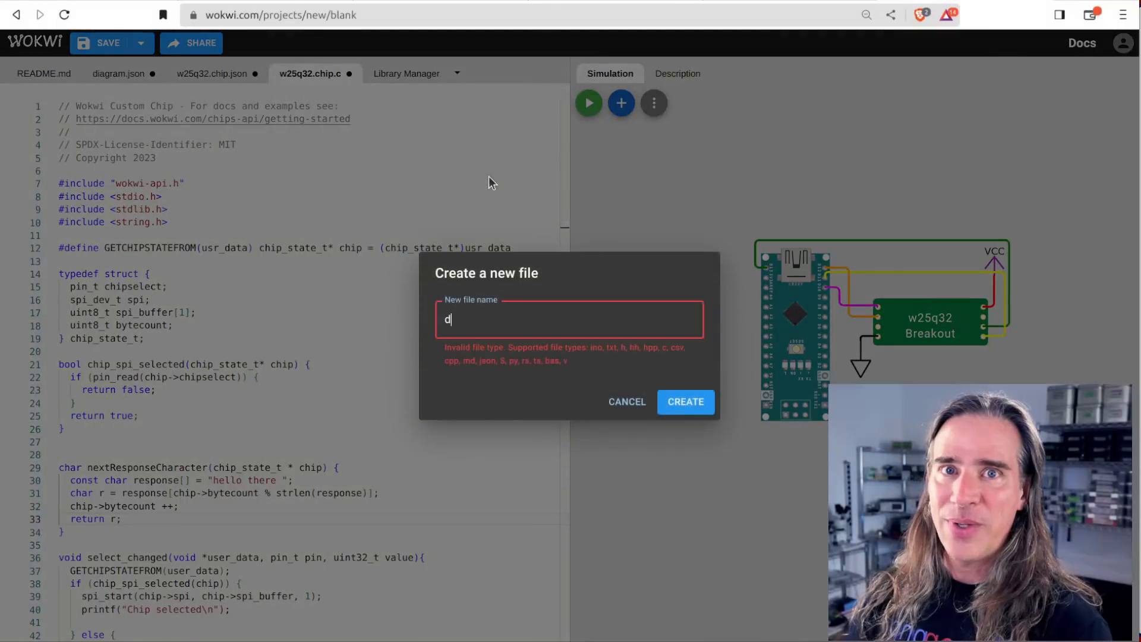
type("driver.ino")
key("Return")
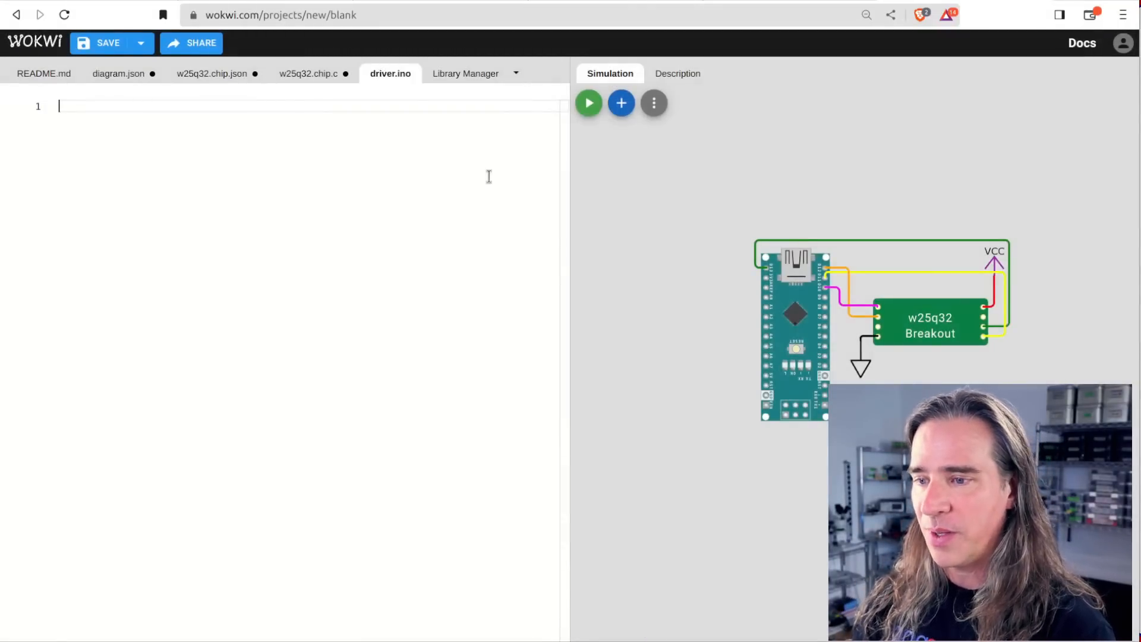
key("ctrl+v")
type("erial")
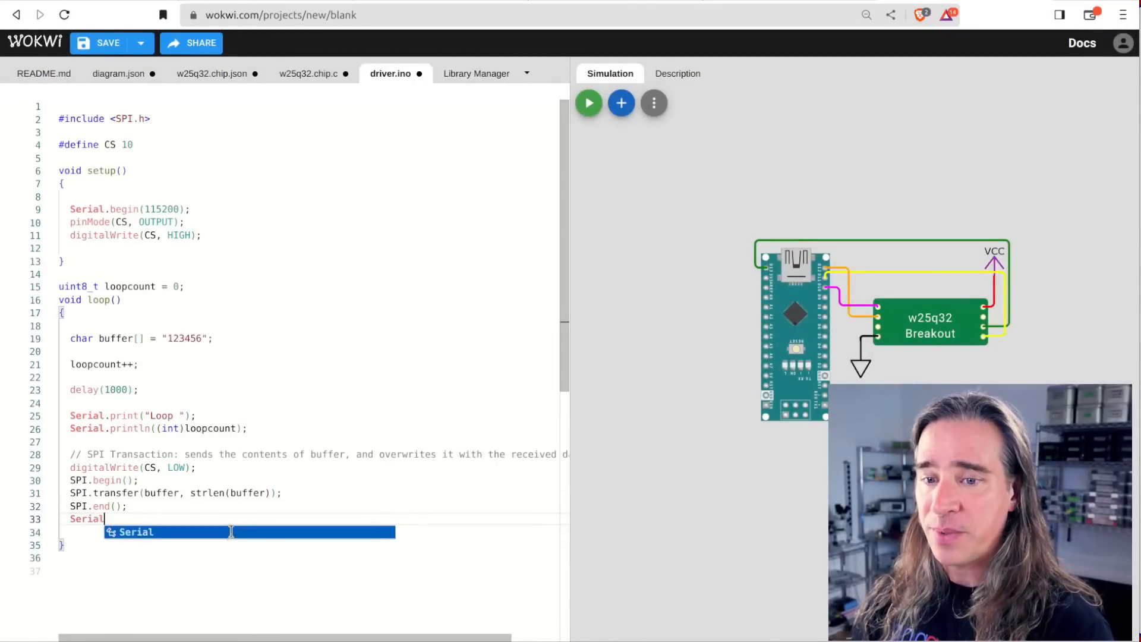
type(".println(buffer")
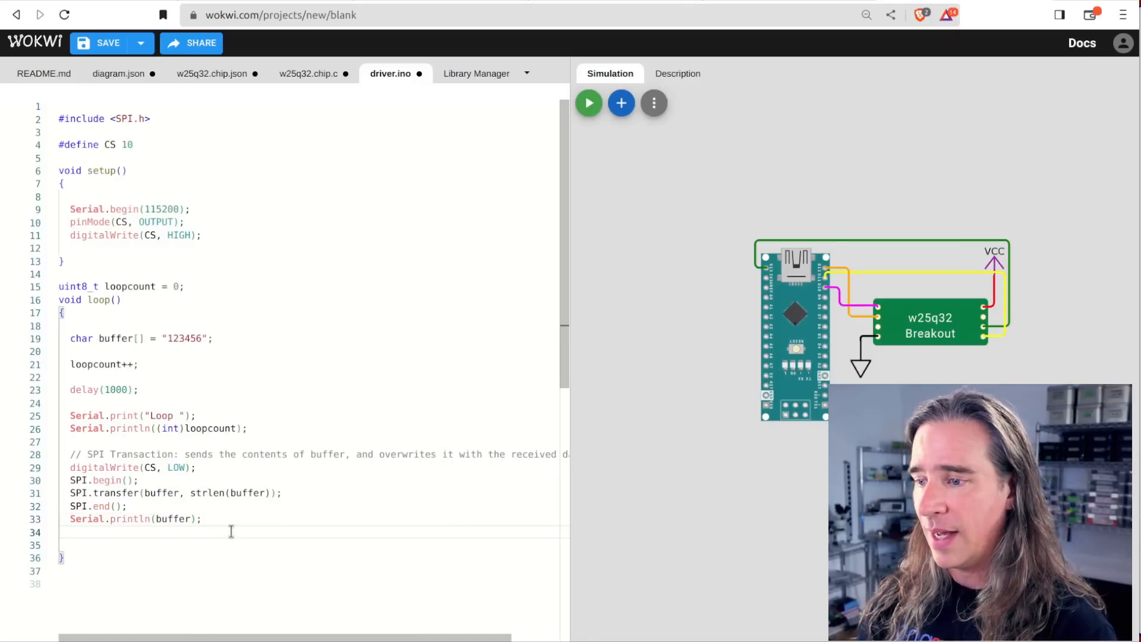
type("s")
Add Serial.println(buffer) and digitalWrite(CS, HIGH), then start the simulation
key("BackSpace")
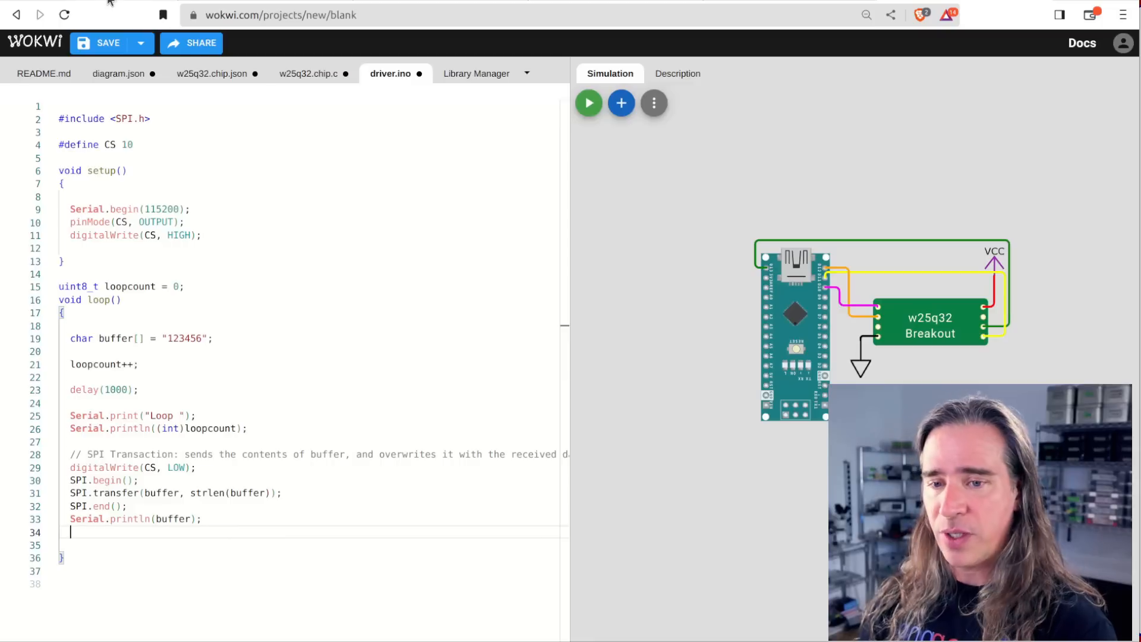
type("digitaw")
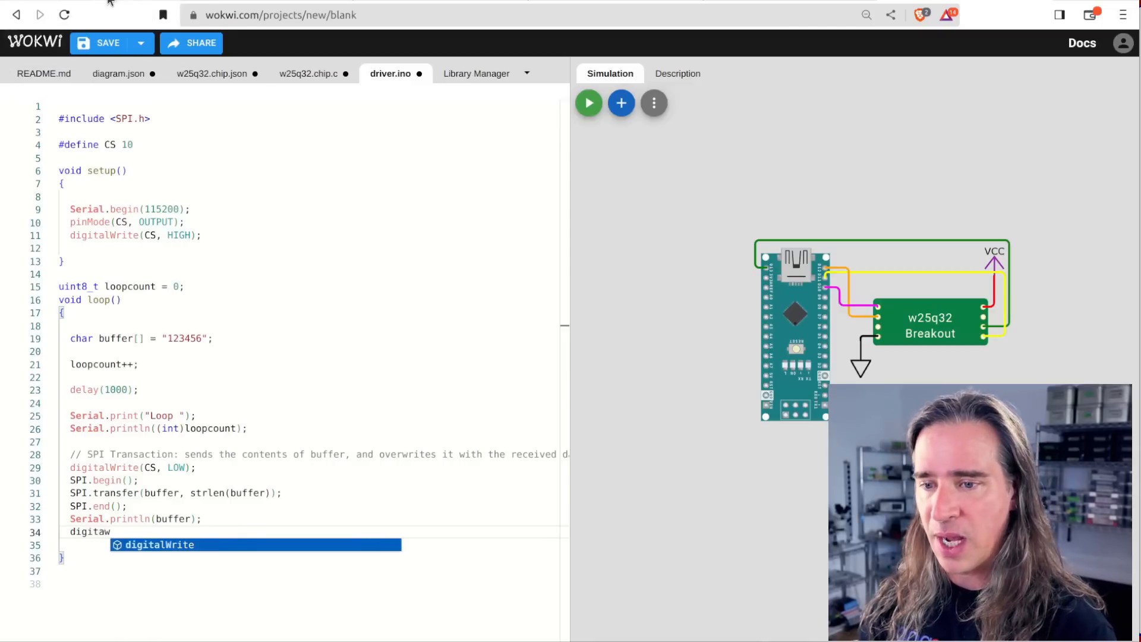
key("BackSpace")
type("lWrite(CS, HIGH);")
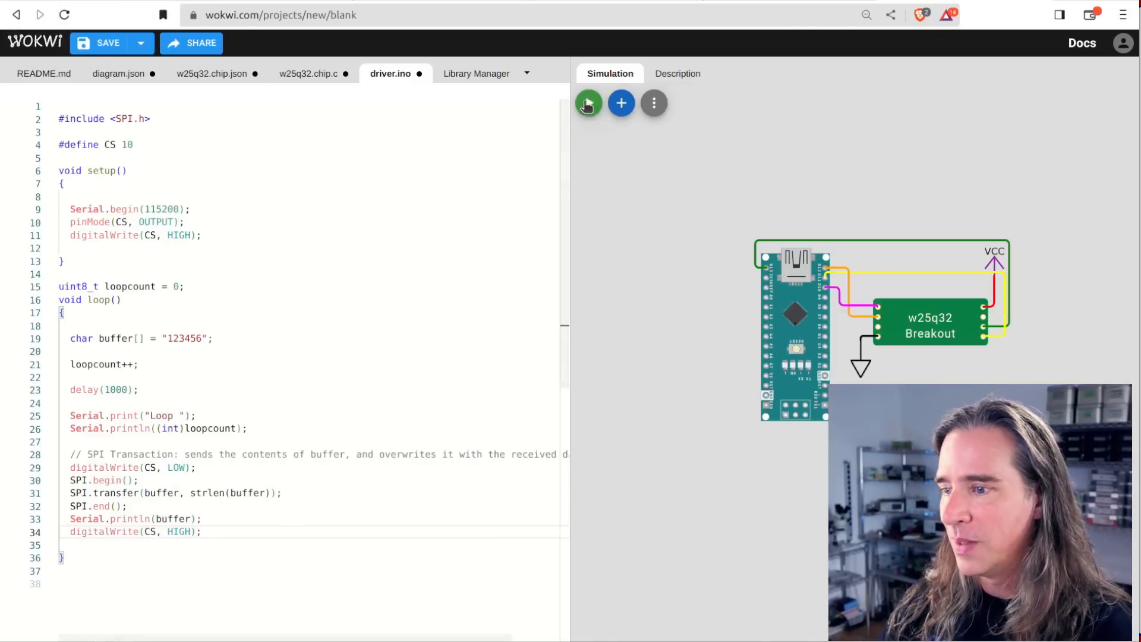
left_click(589, 103)
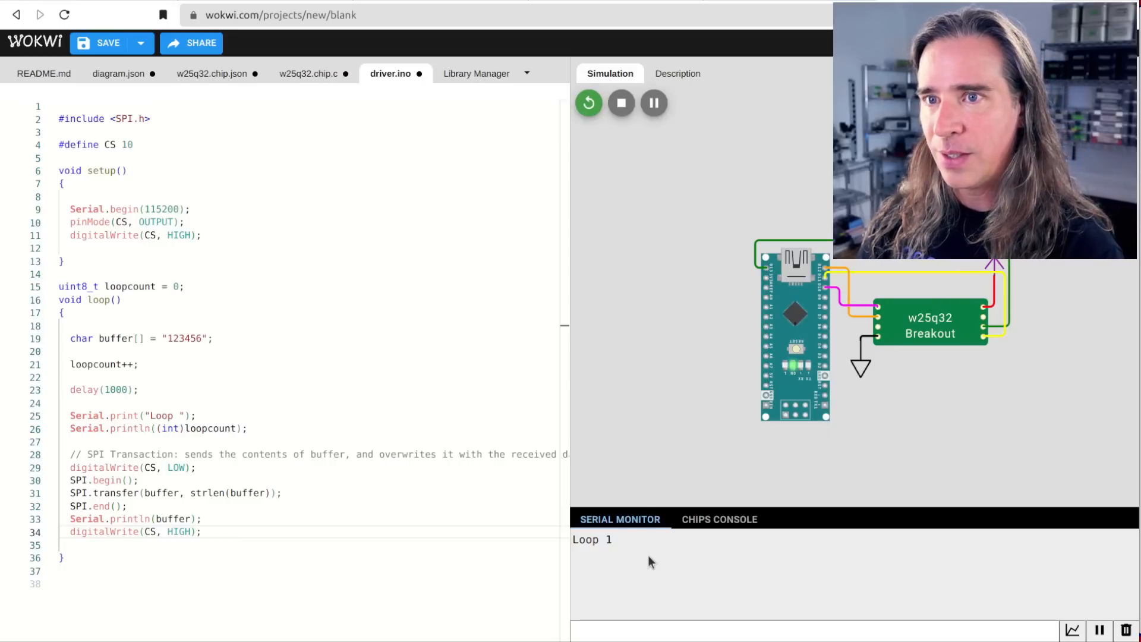
Compare the Chips Console log of '1'–'6' received with the Serial Monitor's alternating 'hello'/'there' replies
left_click(709, 519)
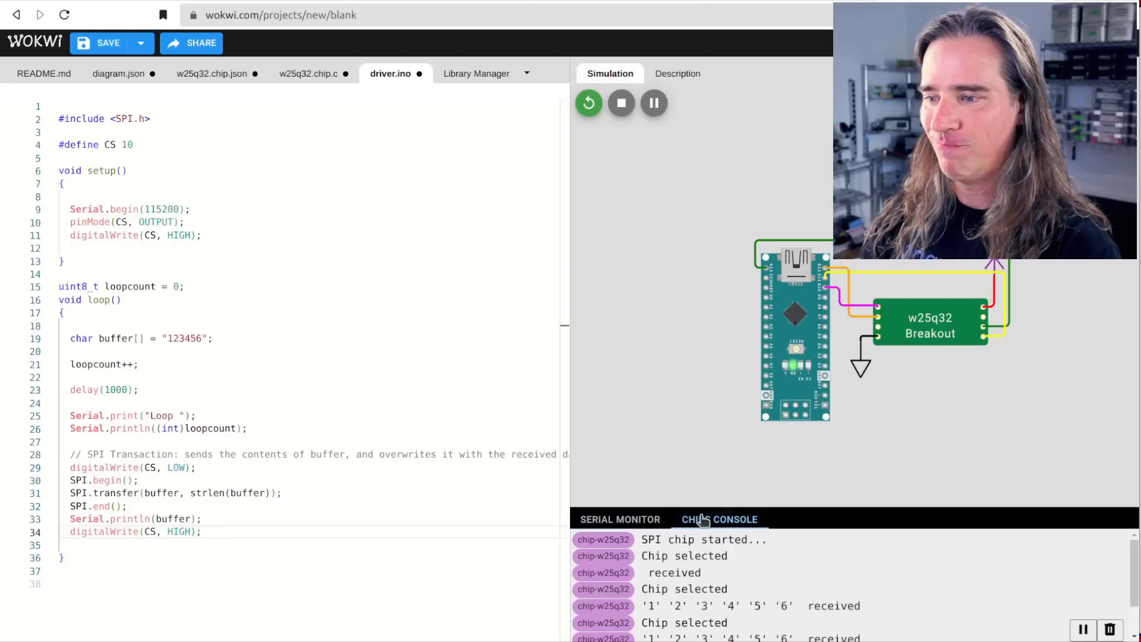
left_click(620, 519)
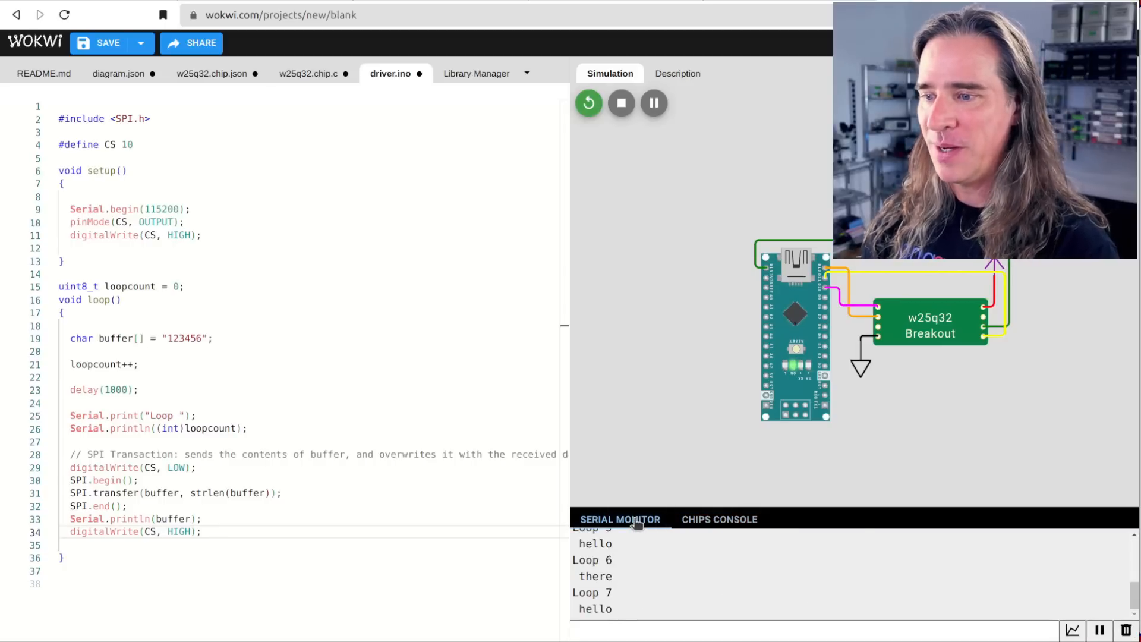
left_click(710, 525)
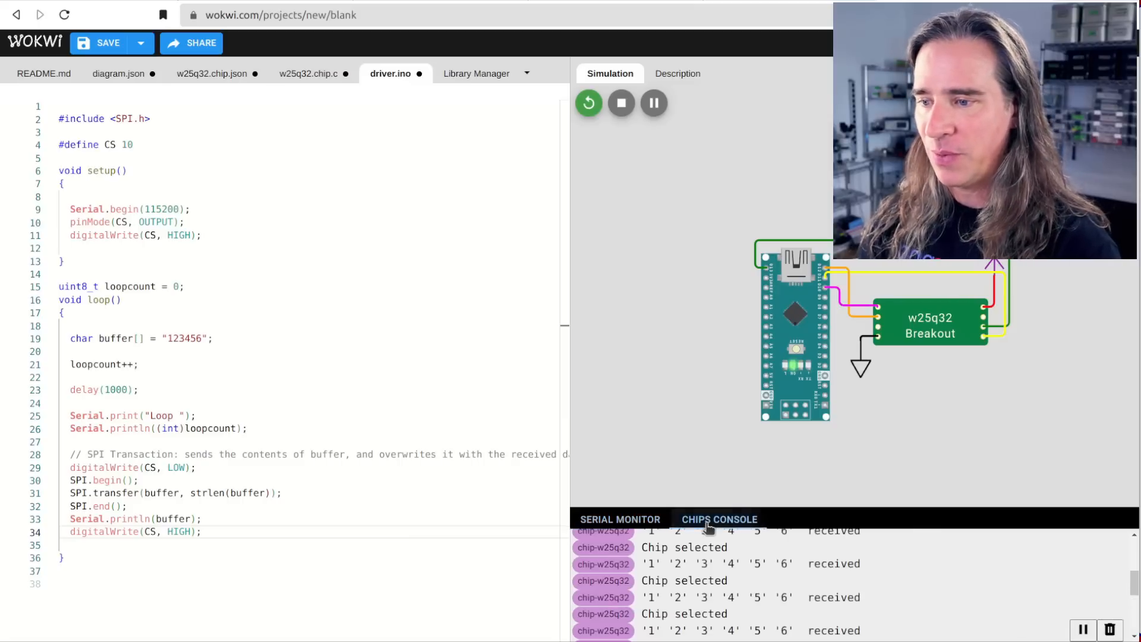